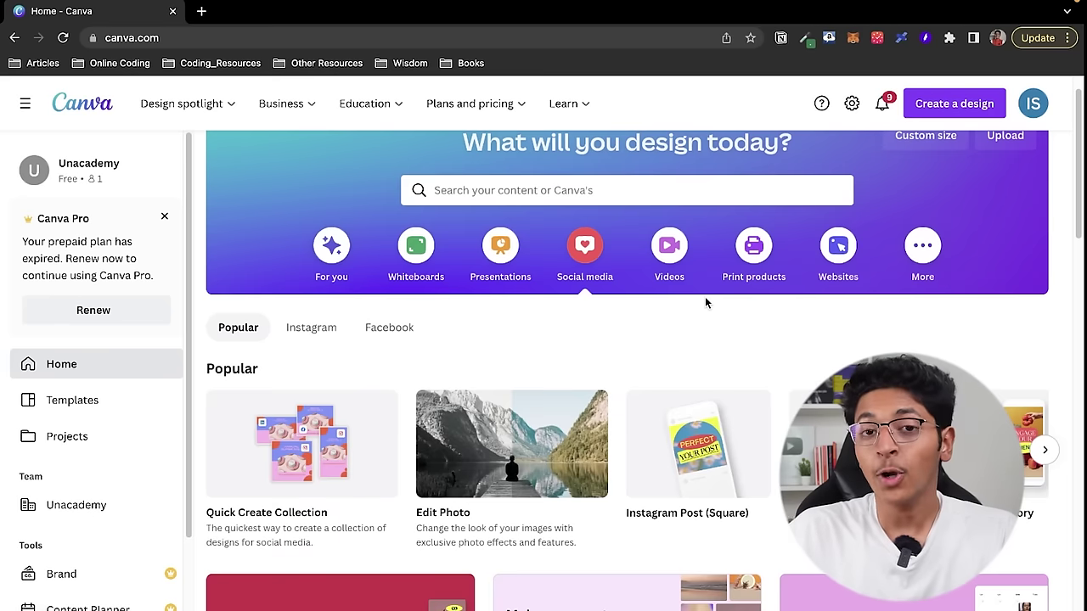
Look over the Videos and Websites design categories and the custom size options on the home page
{"action": "left_click", "coordinate": [667, 255]}
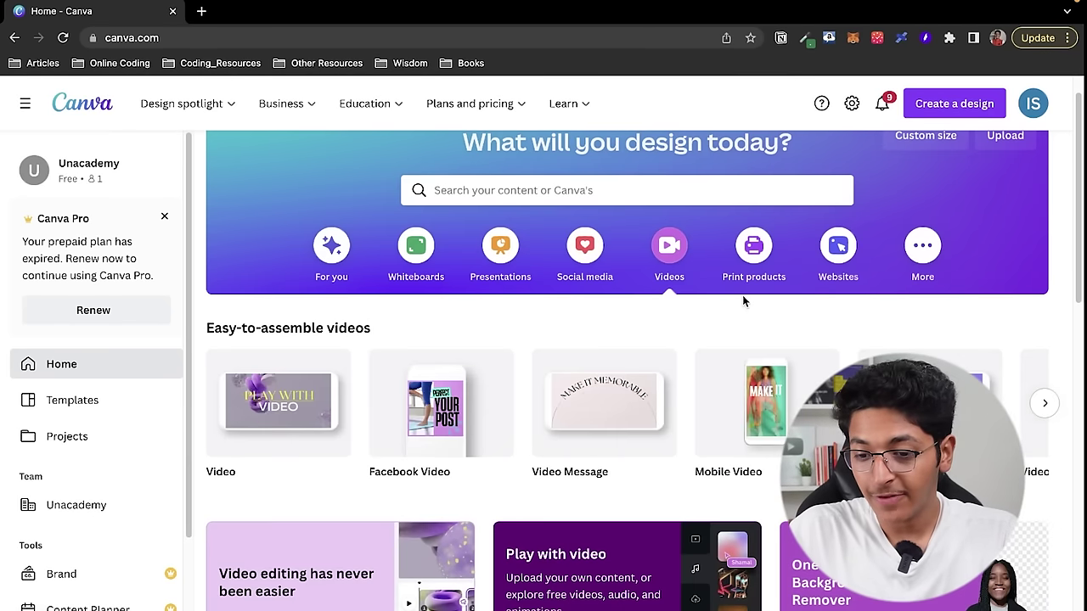
{"action": "left_click", "coordinate": [838, 250]}
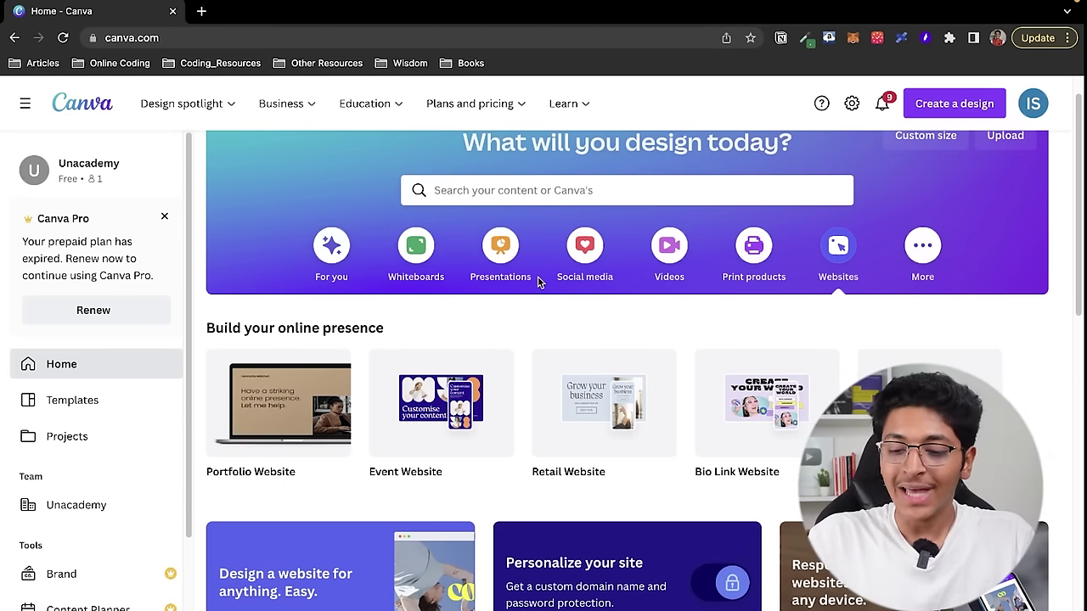
{"action": "scroll", "coordinate": [538, 282], "scroll_direction": "up", "scroll_amount": 1}
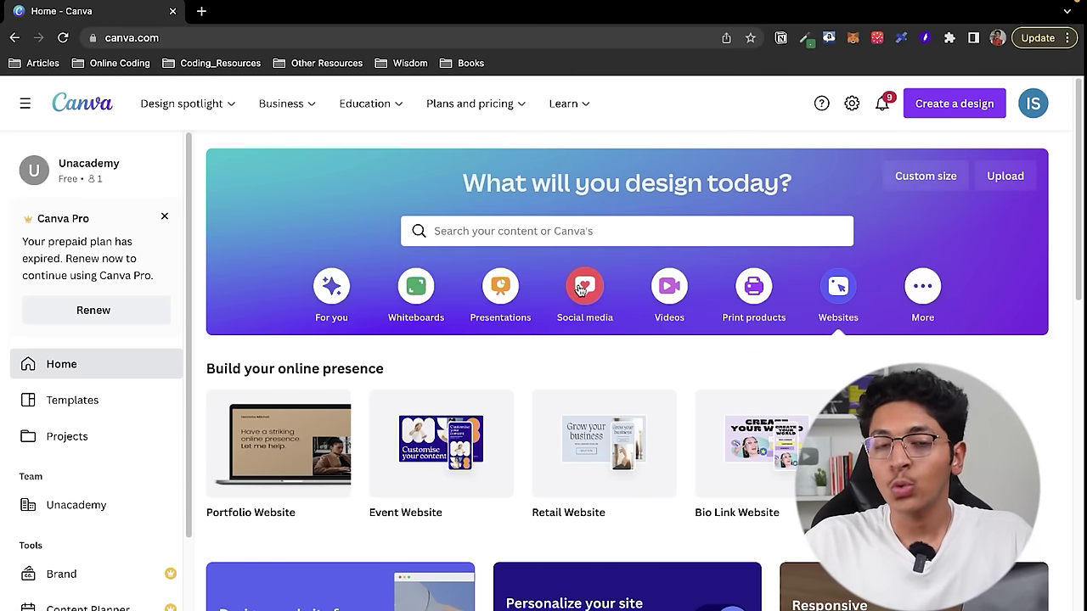
{"action": "left_click", "coordinate": [919, 186]}
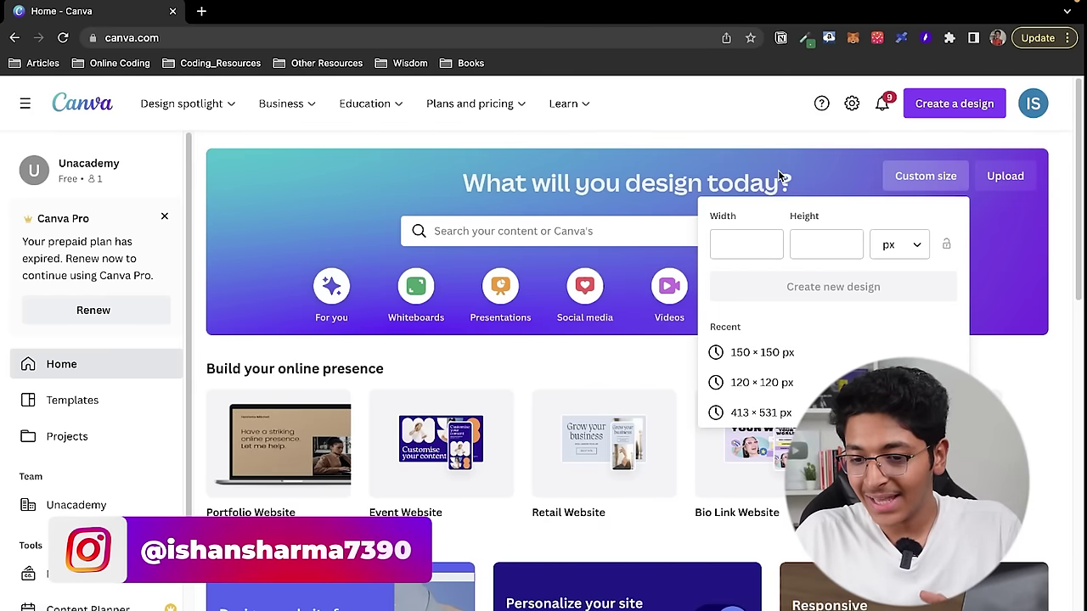
{"action": "left_click", "coordinate": [801, 162]}
Search the design types for "instagram post" and create a blank Instagram Post (Square) with its template library shown
{"action": "left_click", "coordinate": [974, 107]}
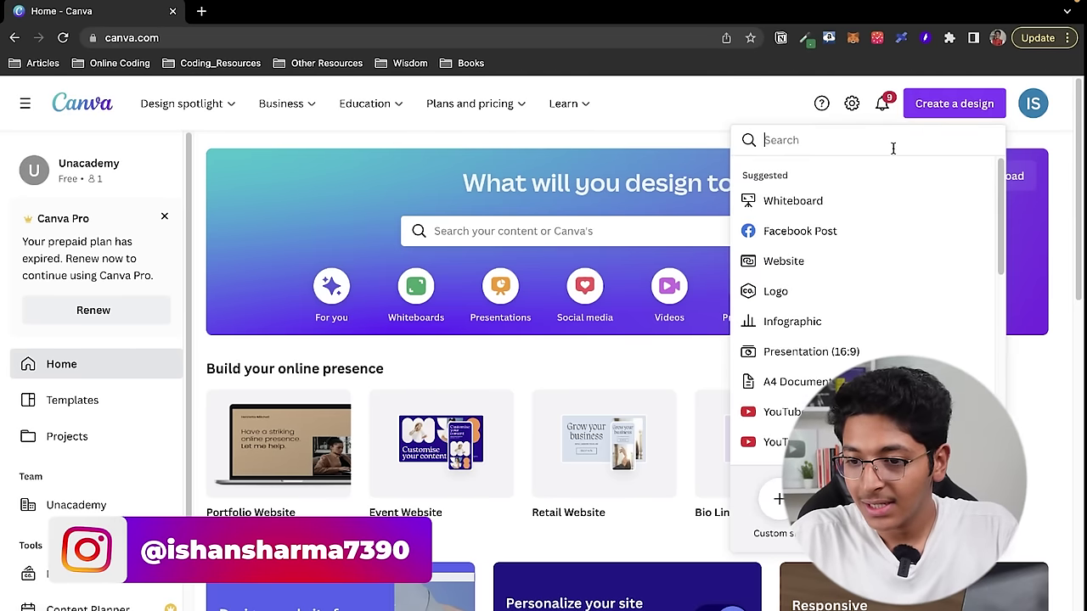
{"action": "type", "text": "instagr"}
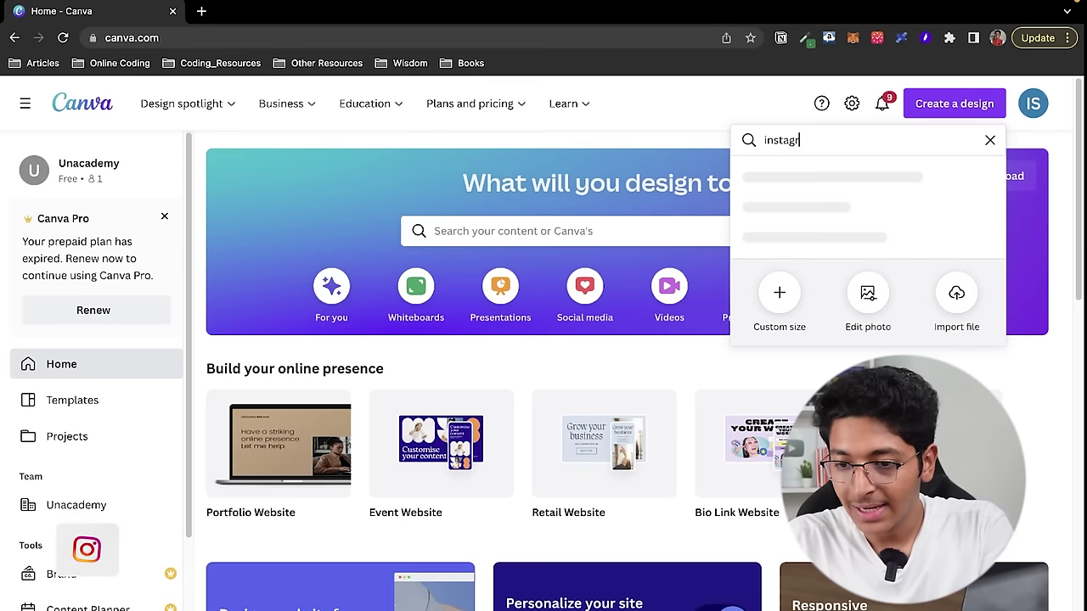
{"action": "type", "text": "am post"}
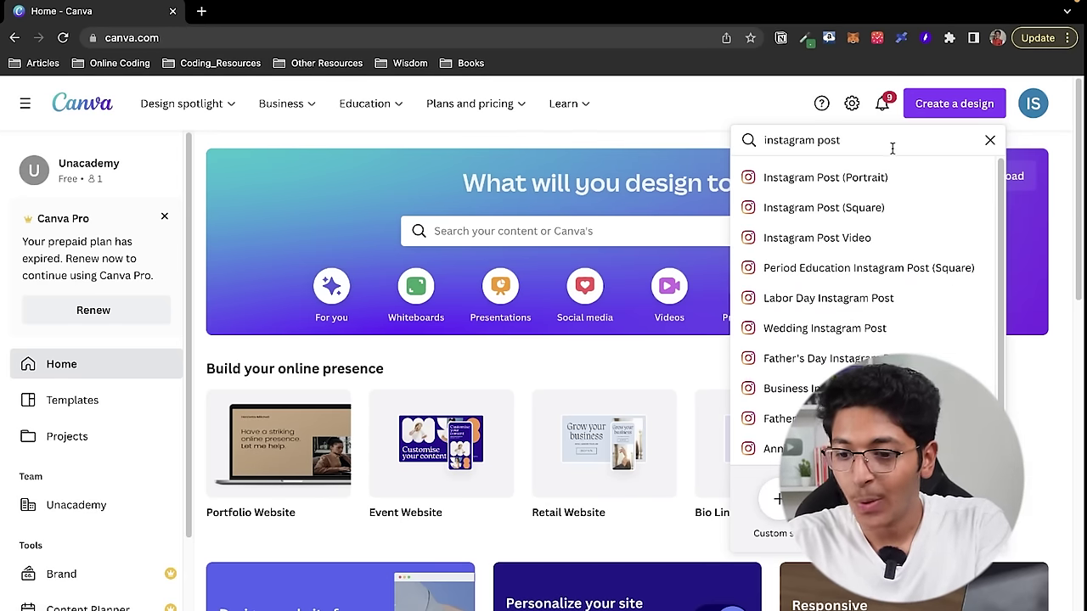
{"action": "left_click", "coordinate": [835, 208]}
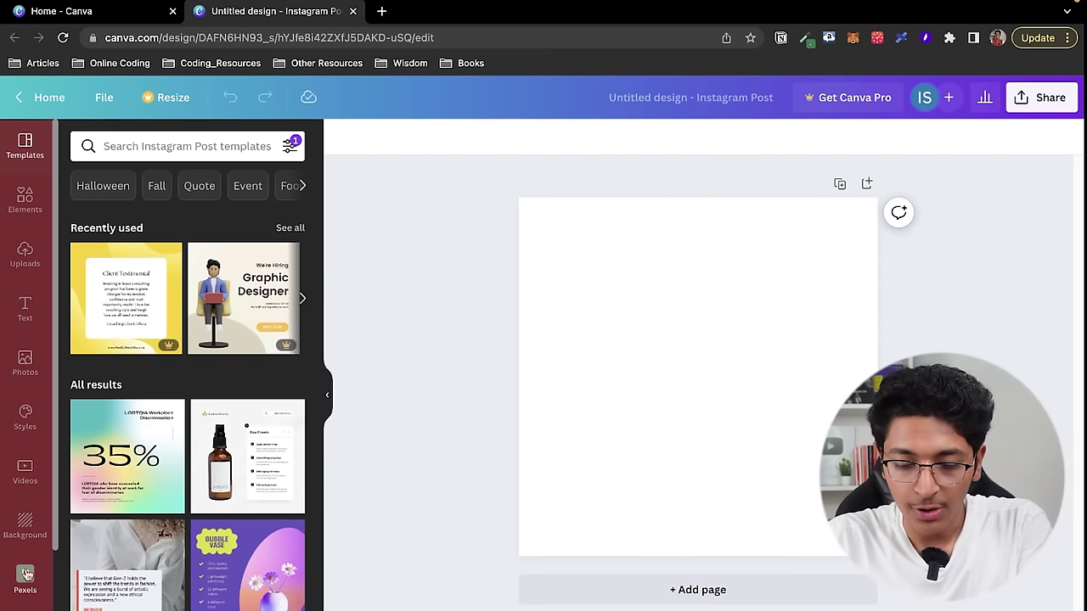
{"action": "left_click", "coordinate": [24, 194]}
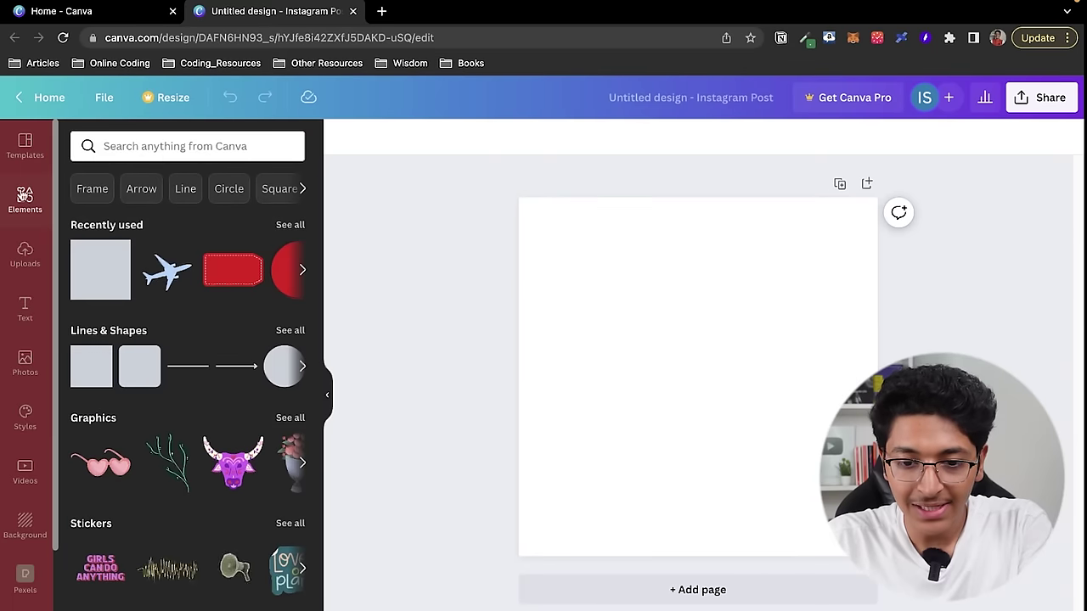
{"action": "left_click", "coordinate": [23, 141]}
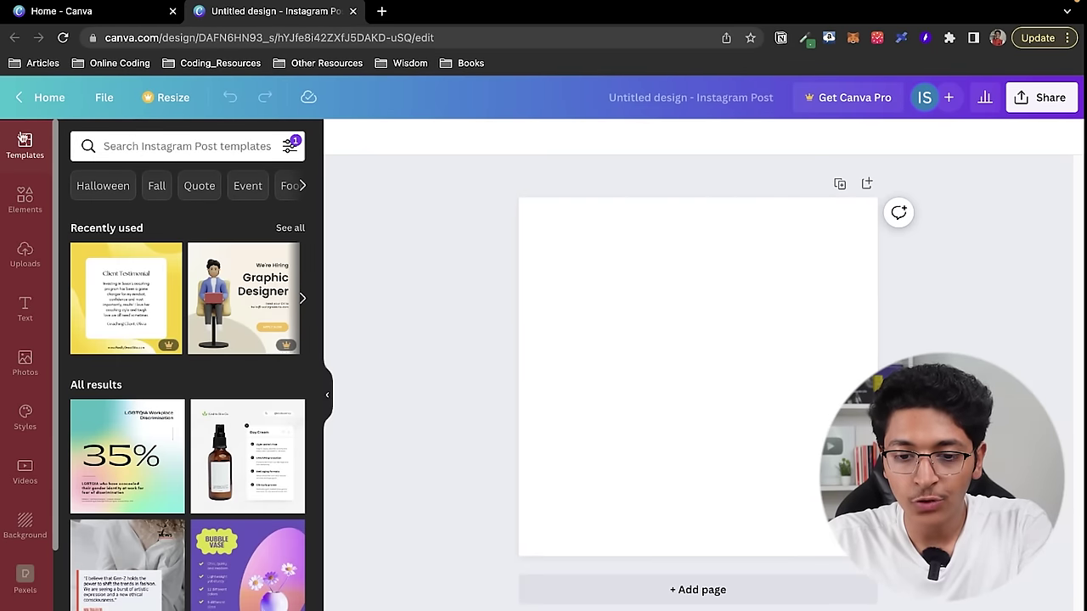
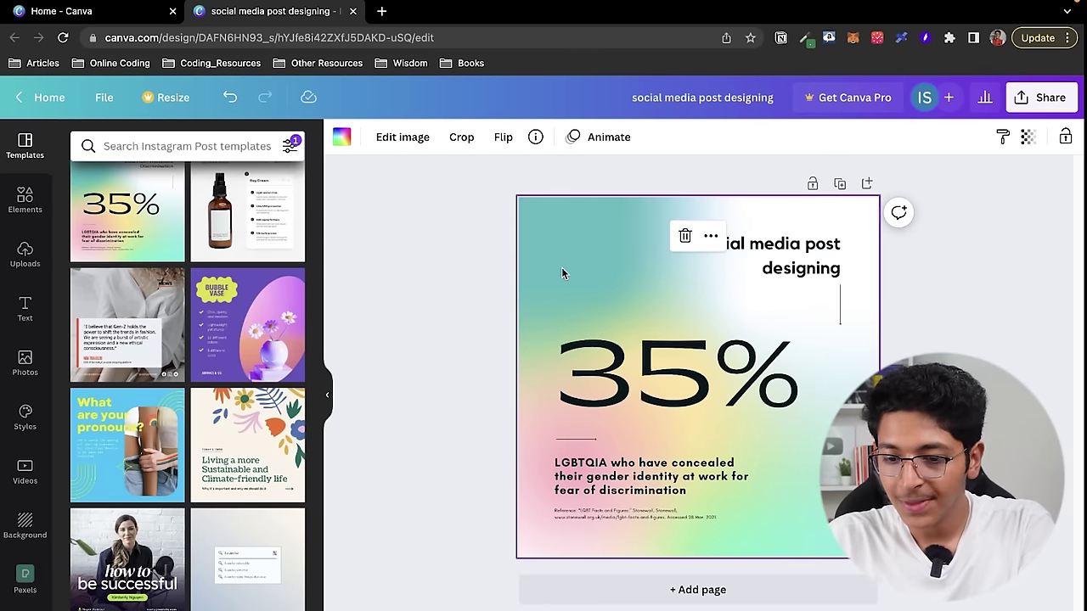
Replace the post's multicolour background with the orange-to-red gradient from the recently used backgrounds, then deselect it
{"action": "left_click", "coordinate": [339, 137]}
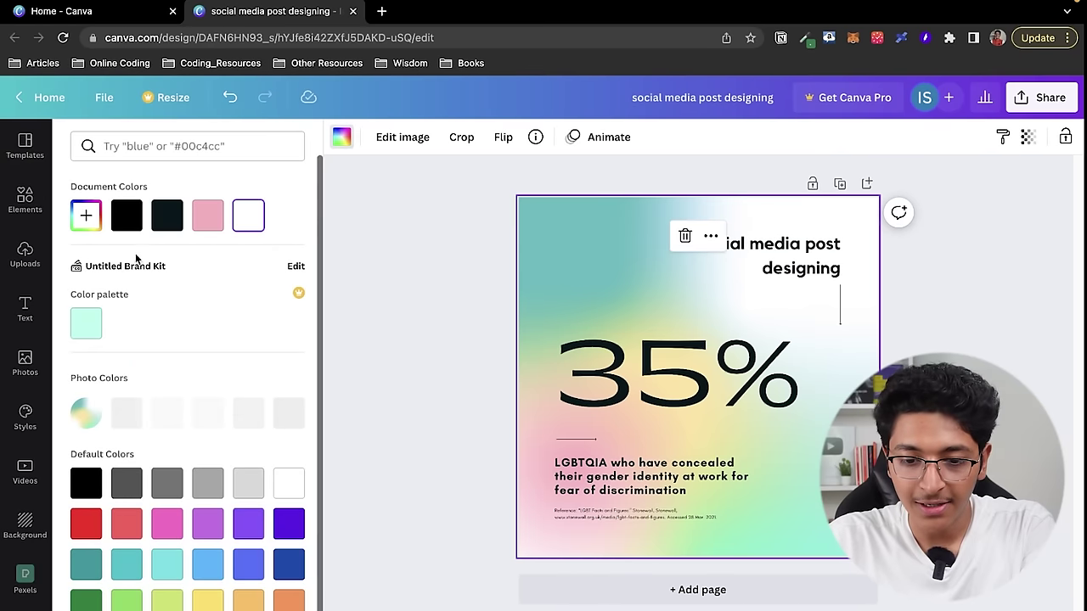
{"action": "scroll", "coordinate": [123, 551], "scroll_direction": "down", "scroll_amount": 1}
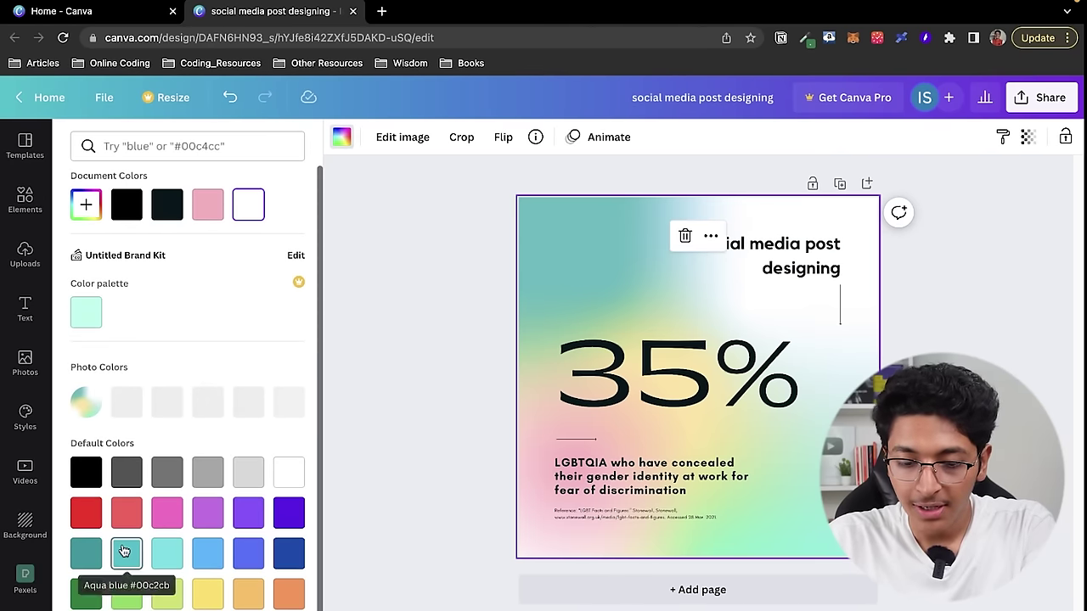
{"action": "left_click", "coordinate": [25, 525]}
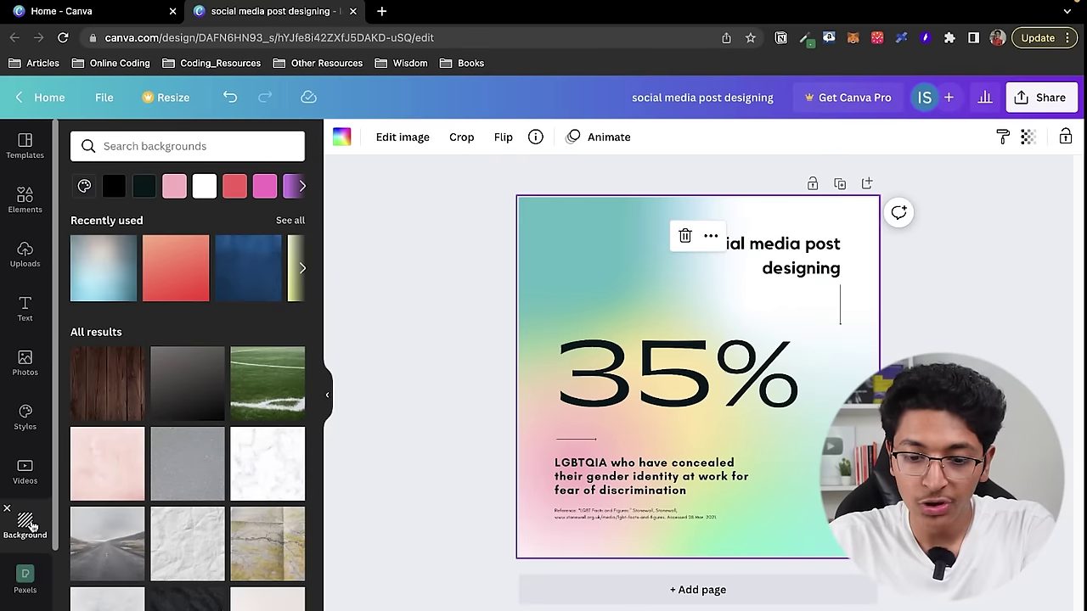
{"action": "left_click", "coordinate": [168, 288]}
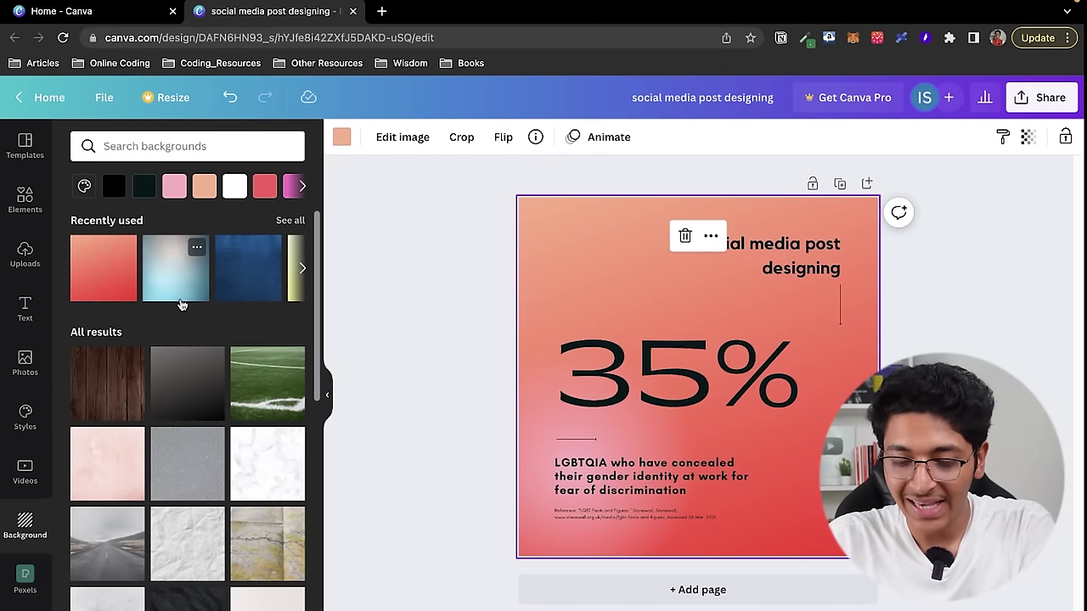
{"action": "scroll", "coordinate": [181, 304], "scroll_direction": "down", "scroll_amount": 5}
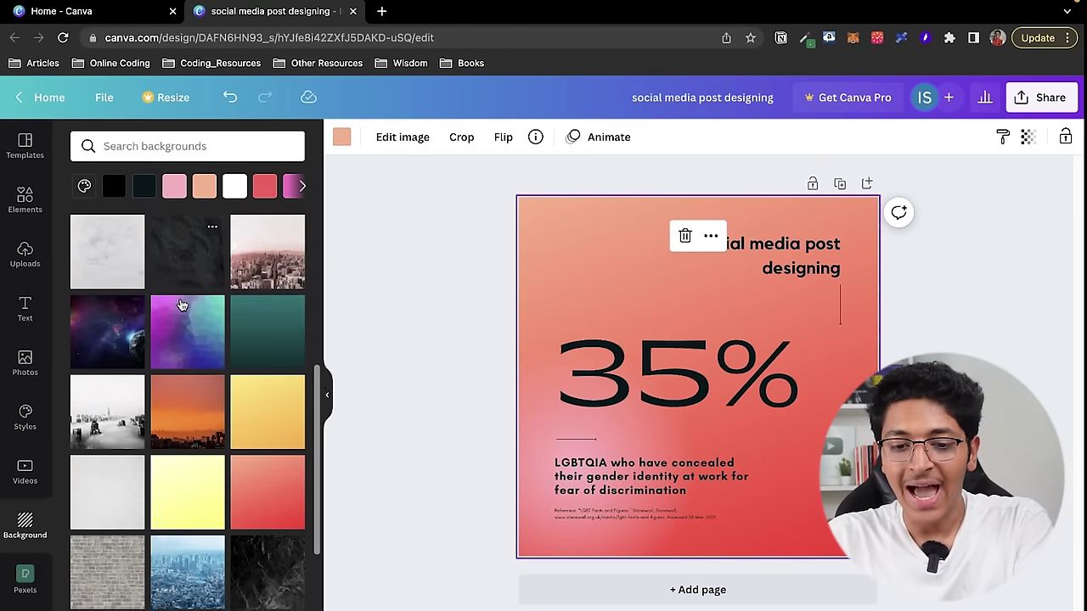
{"action": "scroll", "coordinate": [181, 304], "scroll_direction": "up", "scroll_amount": 5}
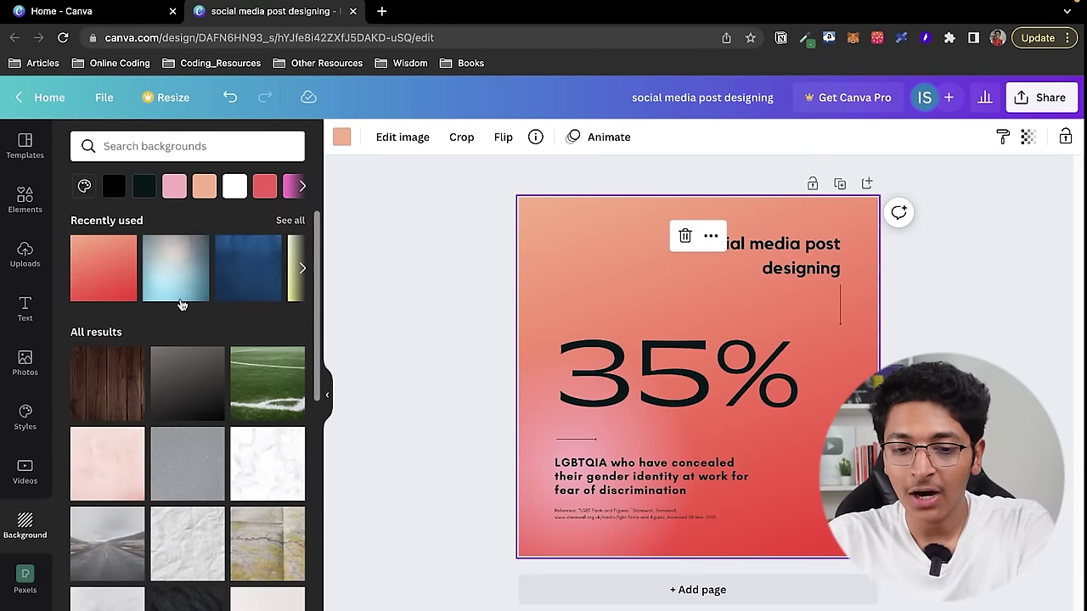
{"action": "left_click", "coordinate": [25, 145]}
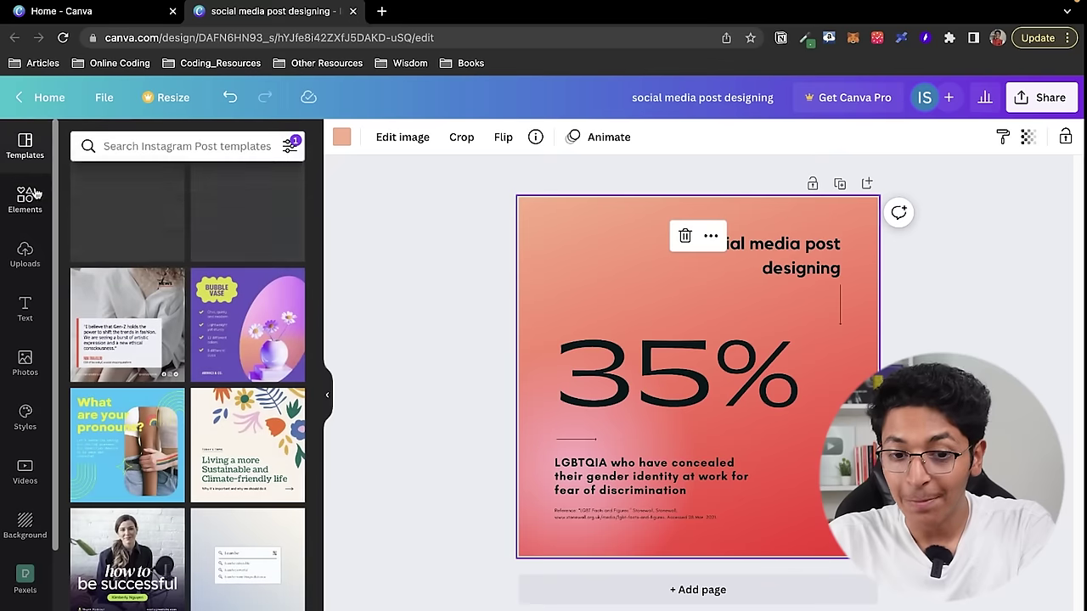
{"action": "left_click", "coordinate": [476, 311]}
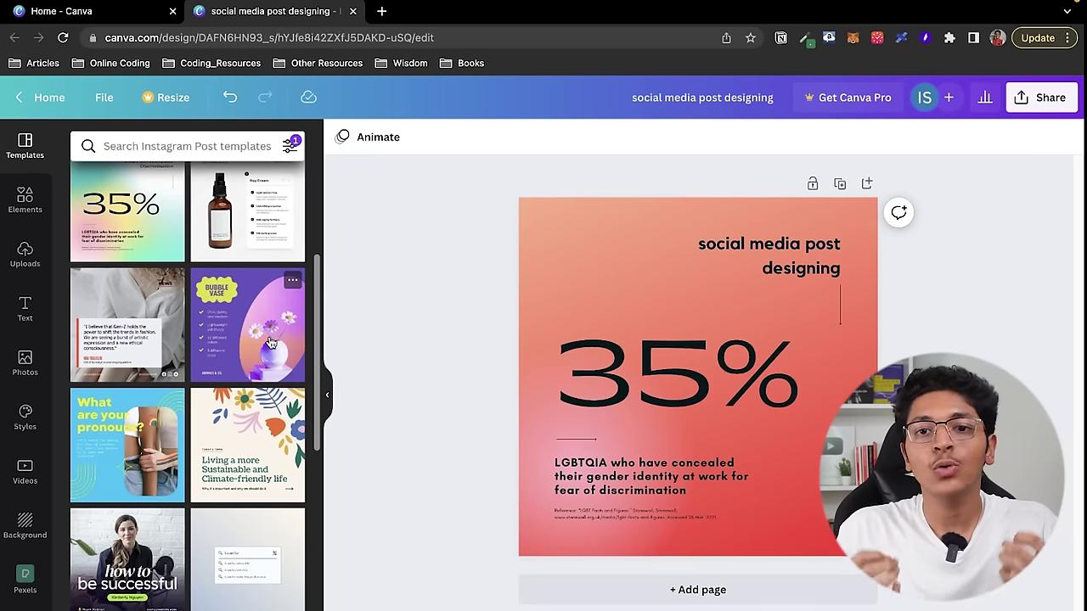
Review the design's download settings with PNG as the file type, and close them without downloading
{"action": "left_click", "coordinate": [1047, 100]}
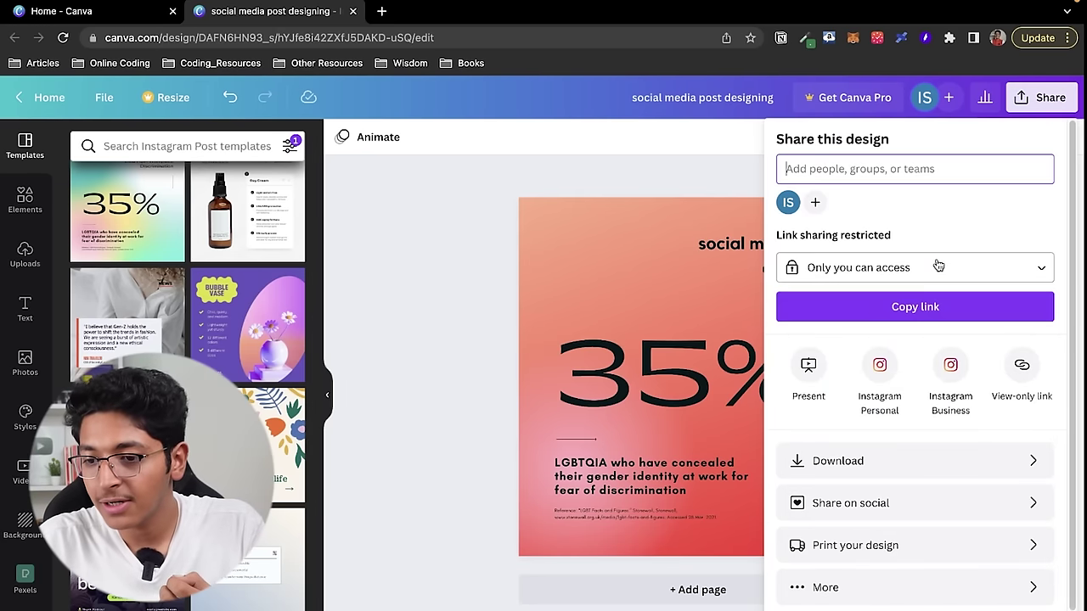
{"action": "left_click", "coordinate": [874, 460]}
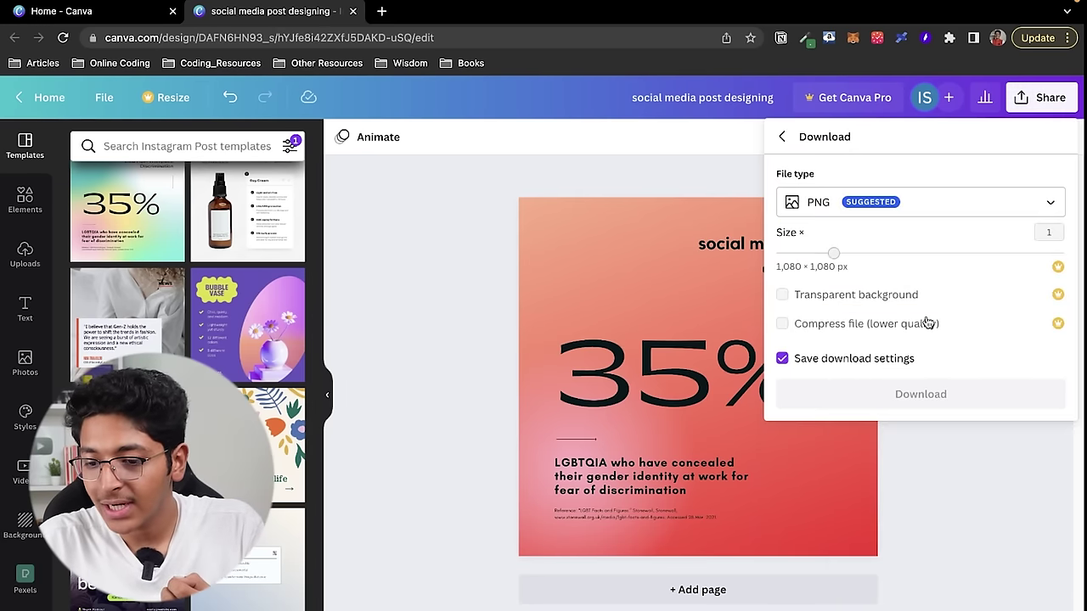
{"action": "left_click", "coordinate": [979, 210]}
{"action": "left_click", "coordinate": [868, 285]}
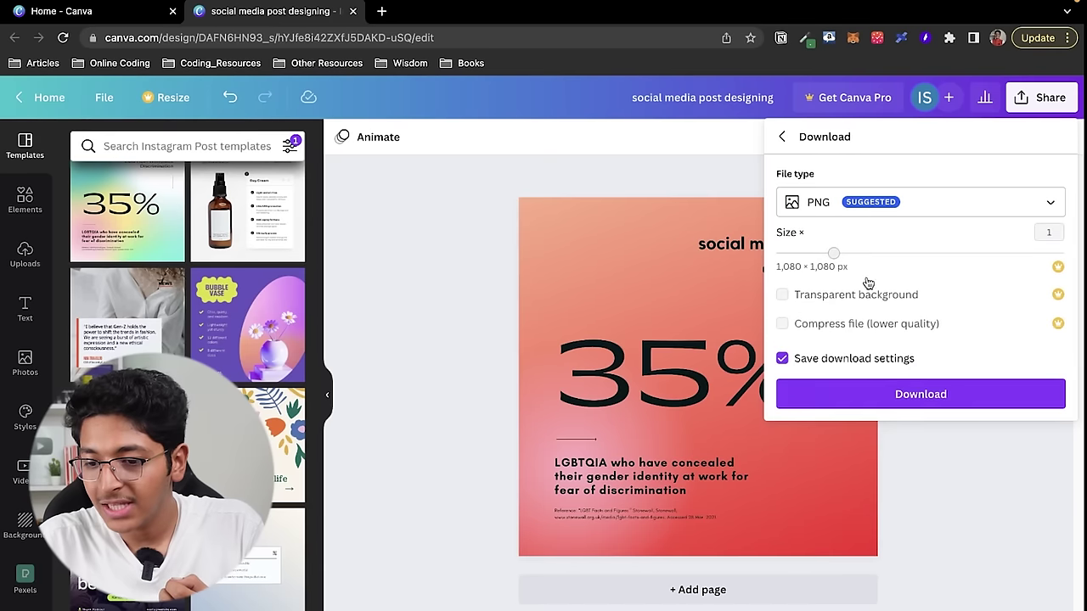
{"action": "left_click", "coordinate": [939, 458]}
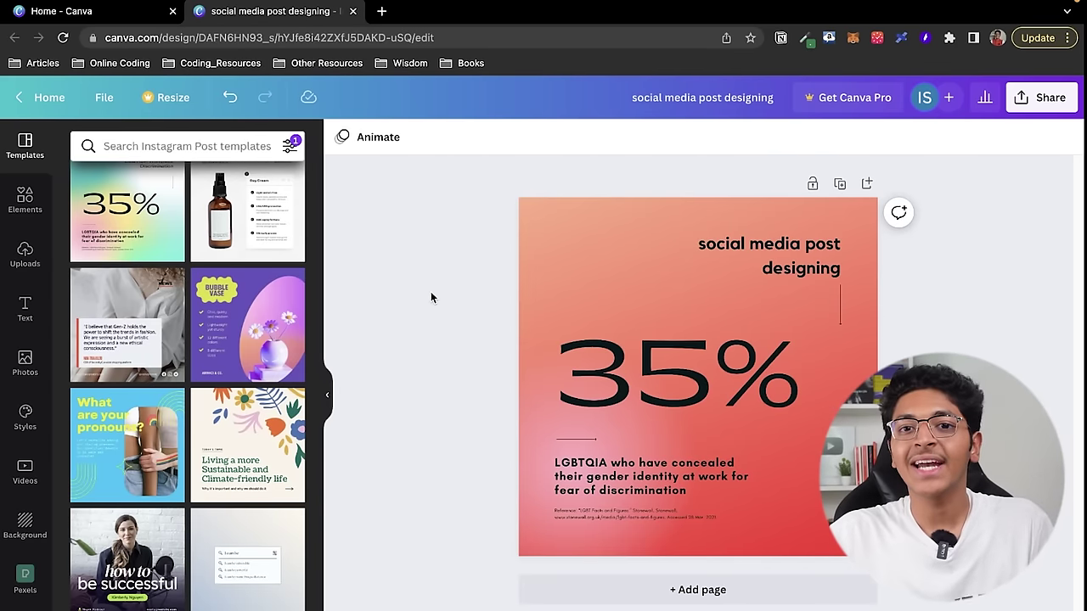
View the full list of recently used templates and return to the complete template library
{"action": "scroll", "coordinate": [119, 293], "scroll_direction": "up", "scroll_amount": 3}
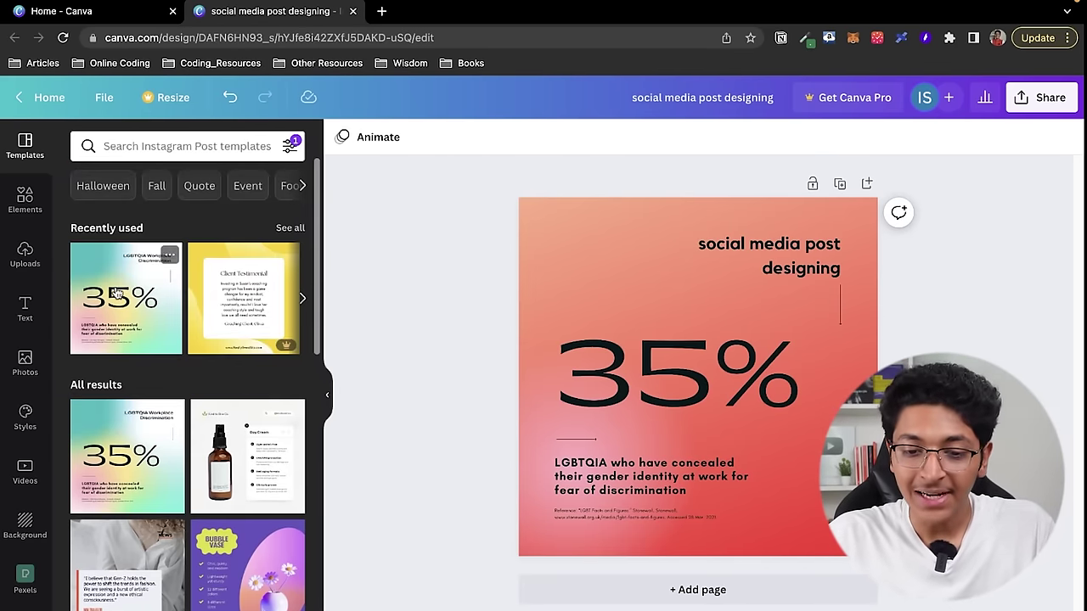
{"action": "left_click", "coordinate": [136, 228]}
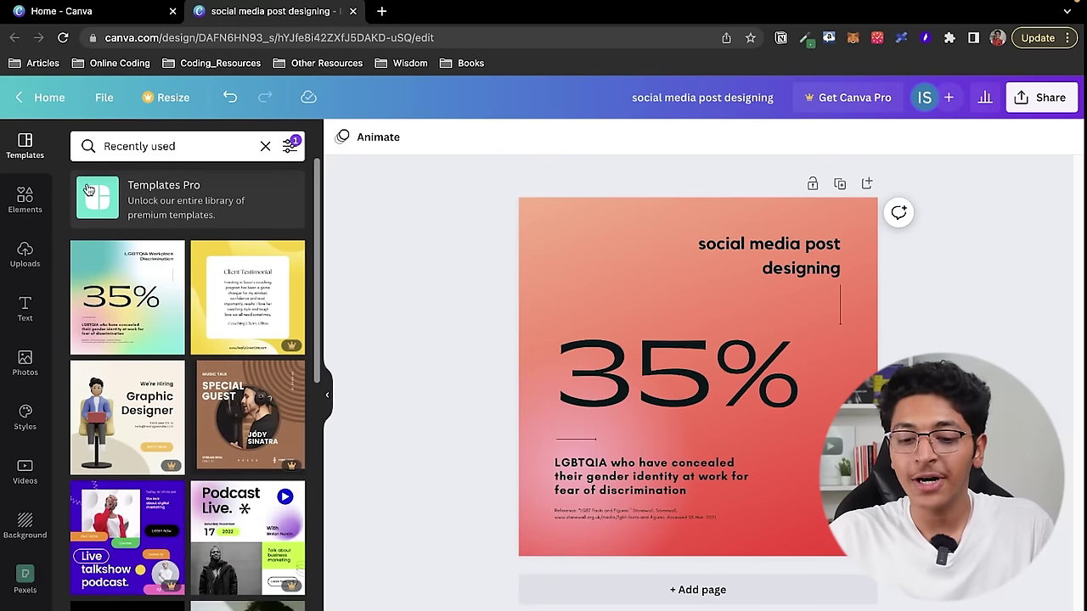
{"action": "left_click", "coordinate": [264, 147]}
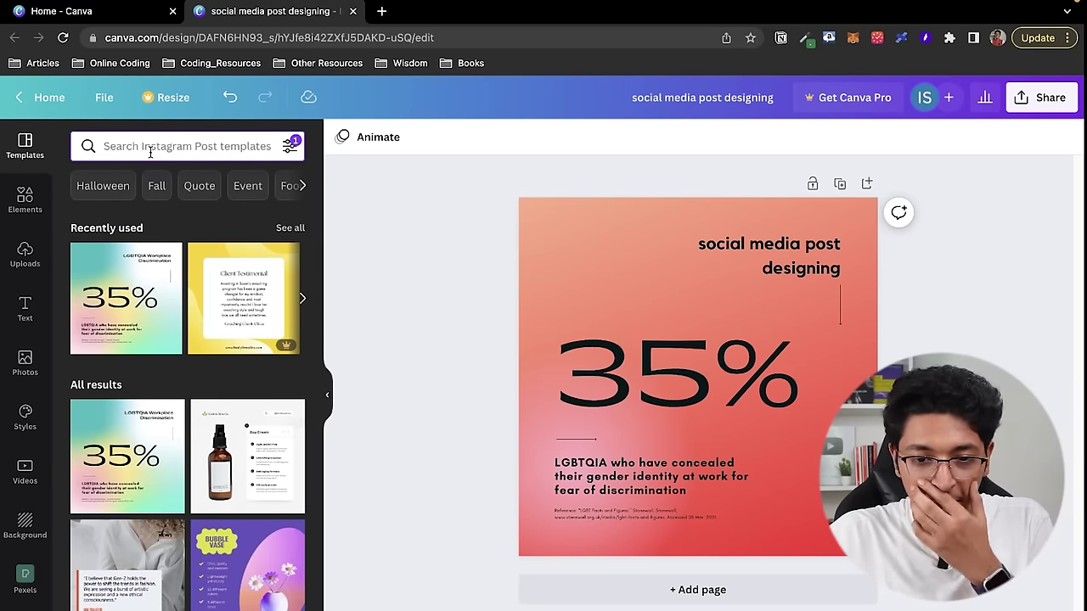
Add the recently used airplane graphic and place it in the post's upper-left corner, beside the heading
{"action": "left_click", "coordinate": [34, 197]}
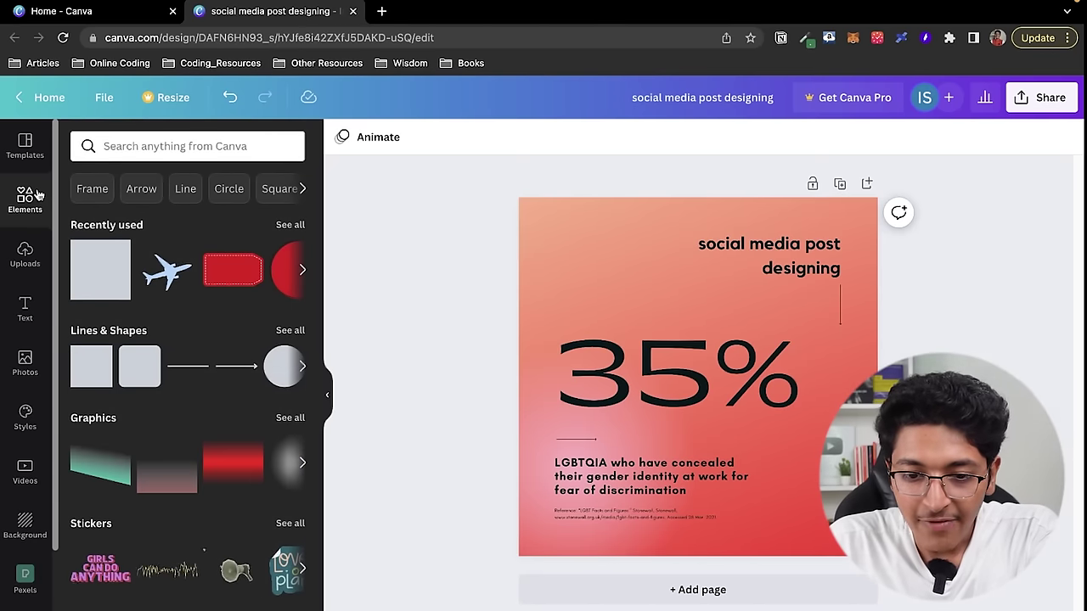
{"action": "left_click", "coordinate": [170, 272]}
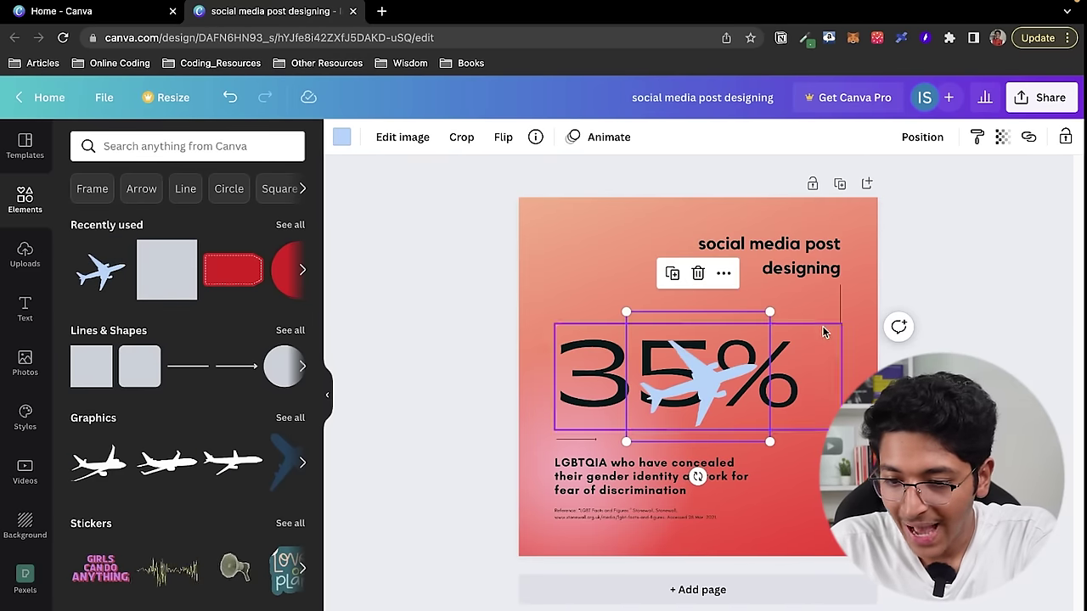
{"action": "left_click_drag", "start_coordinate": [702, 395], "coordinate": [603, 282]}
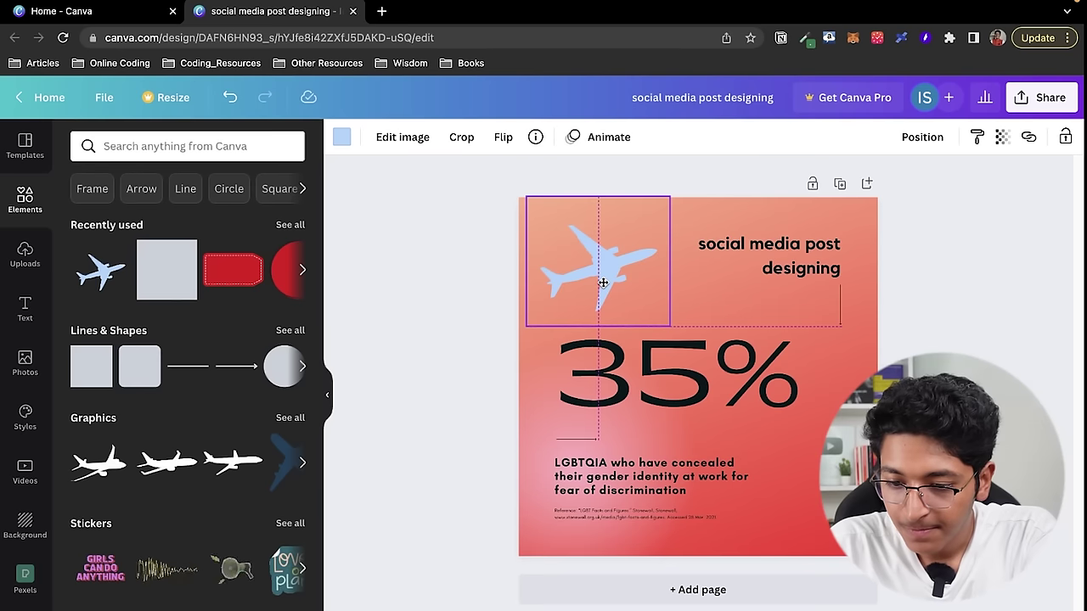
{"action": "left_click_drag", "start_coordinate": [603, 284], "coordinate": [603, 283]}
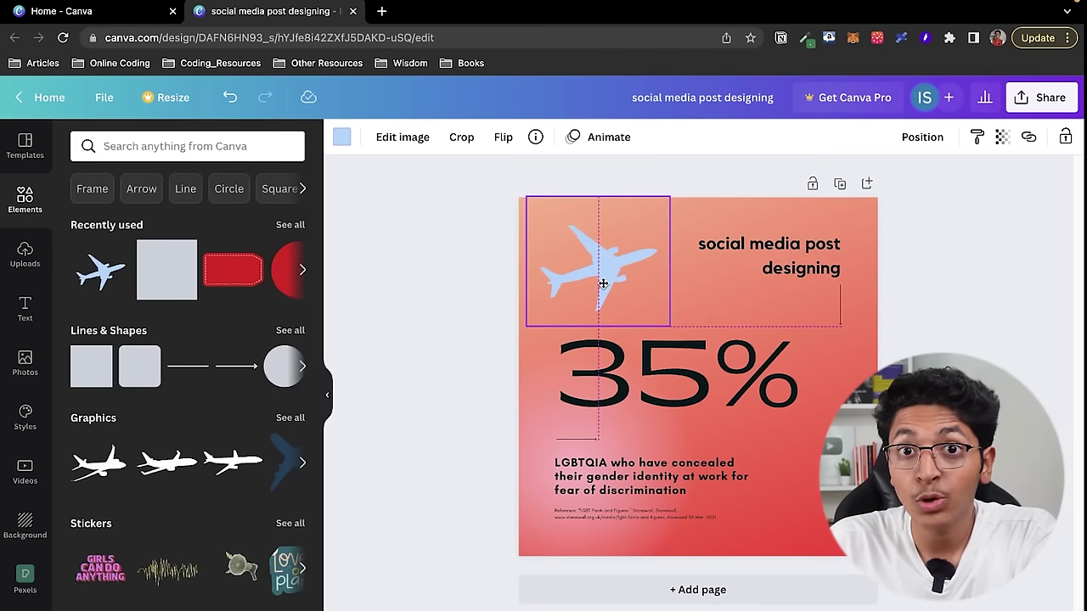
{"action": "left_click_drag", "start_coordinate": [603, 283], "coordinate": [603, 283]}
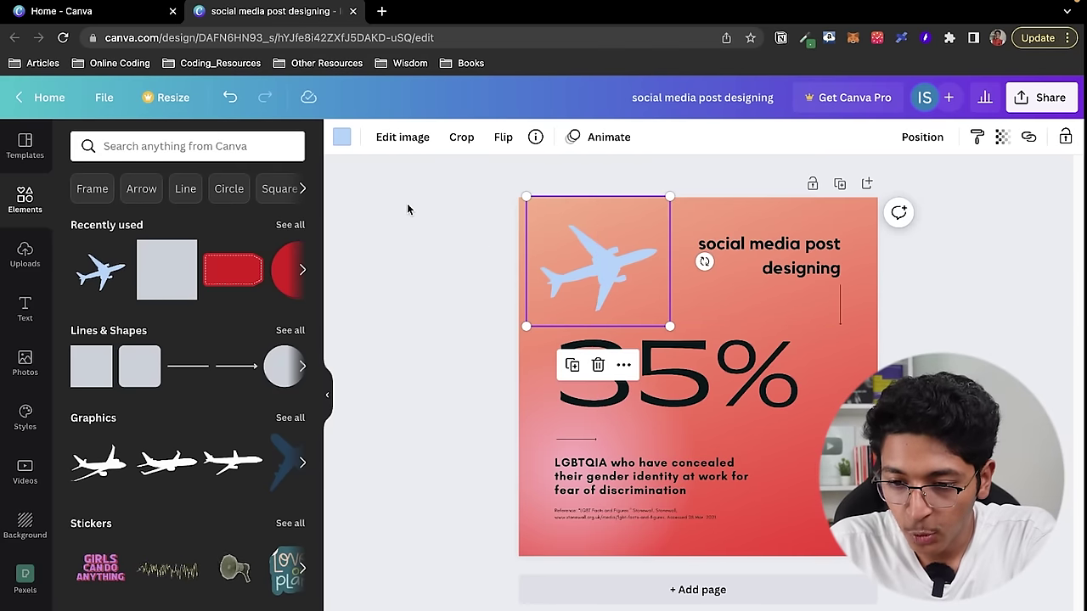
Try the pink document colour on the airplane graphic, and recolour it white from the default colours
{"action": "left_click", "coordinate": [343, 139]}
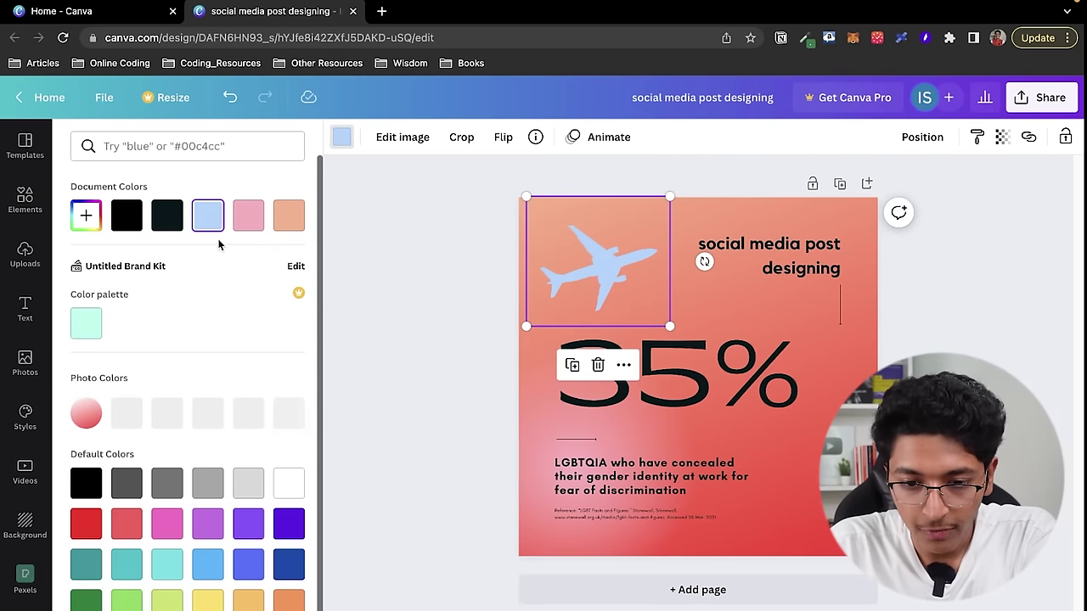
{"action": "left_click", "coordinate": [249, 217]}
{"action": "scroll", "coordinate": [174, 356], "scroll_direction": "down", "scroll_amount": 1}
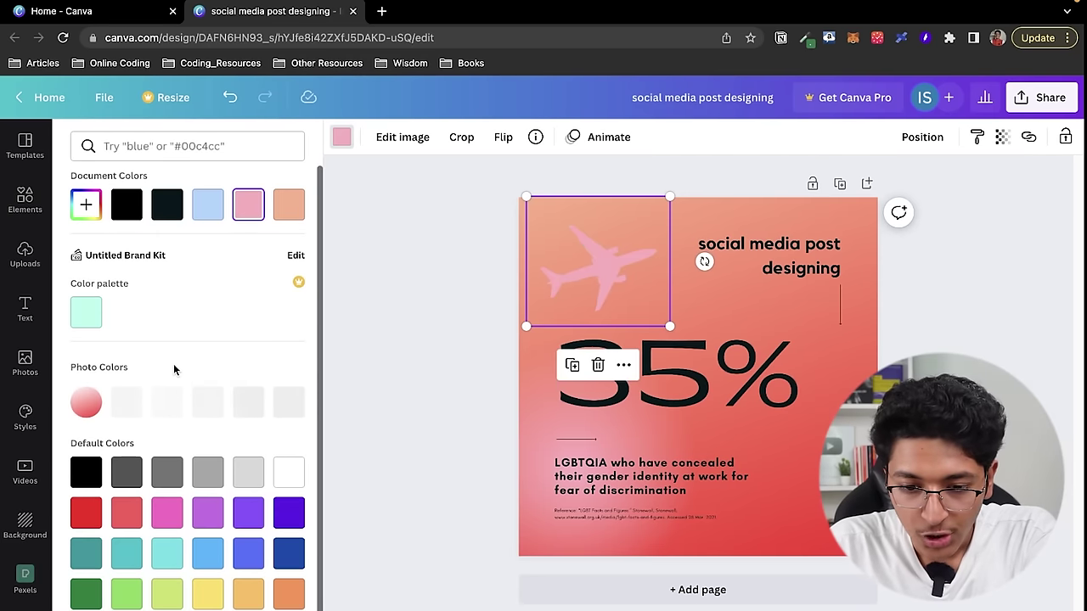
{"action": "left_click", "coordinate": [289, 472]}
{"action": "left_click", "coordinate": [410, 302]}
{"action": "left_click", "coordinate": [410, 302]}
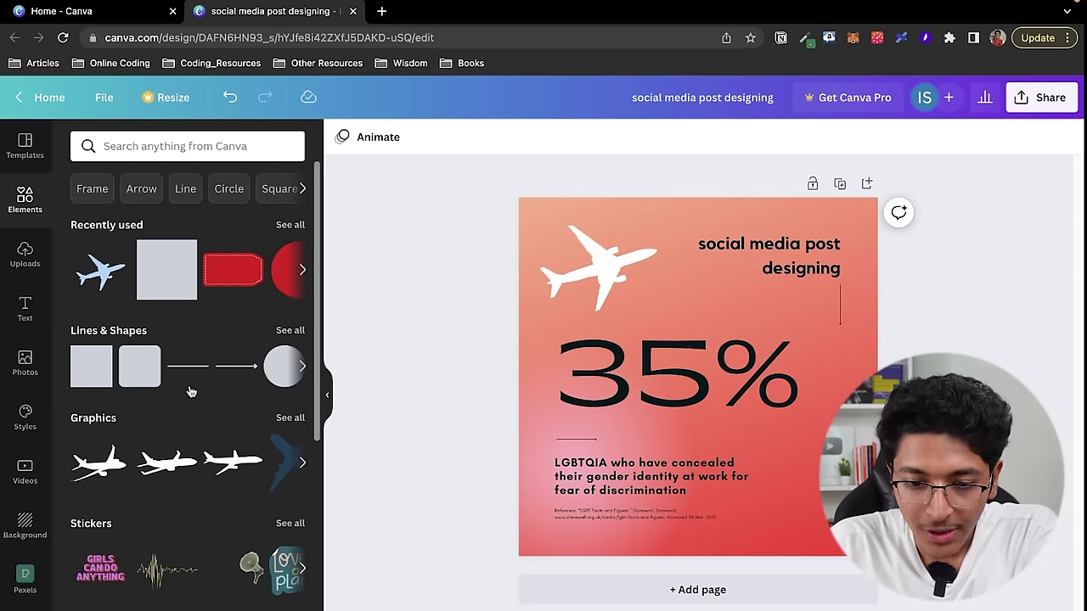
Browse the full Lines & Shapes collection, from the lines down to the Other Shapes section
{"action": "scroll", "coordinate": [192, 387], "scroll_direction": "down", "scroll_amount": 2}
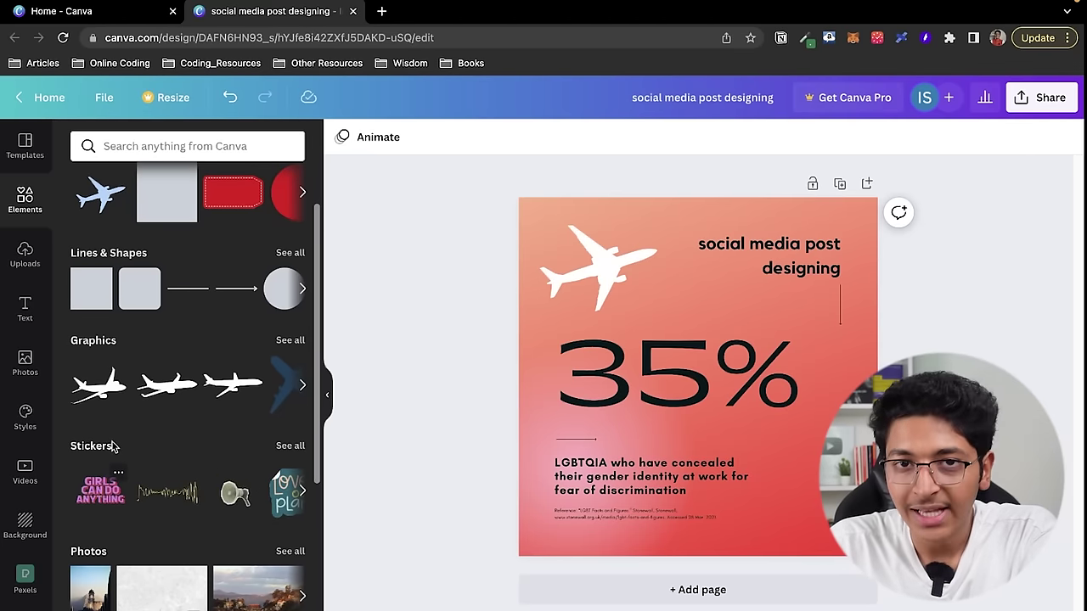
{"action": "left_click", "coordinate": [289, 253]}
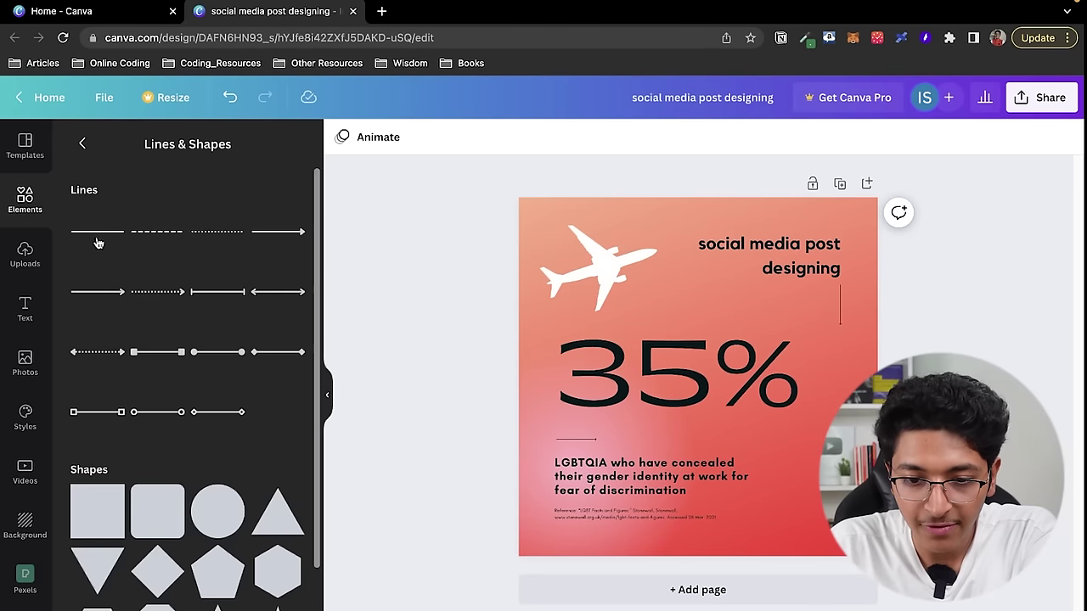
{"action": "scroll", "coordinate": [226, 347], "scroll_direction": "down", "scroll_amount": 3}
{"action": "scroll", "coordinate": [178, 378], "scroll_direction": "down", "scroll_amount": 5}
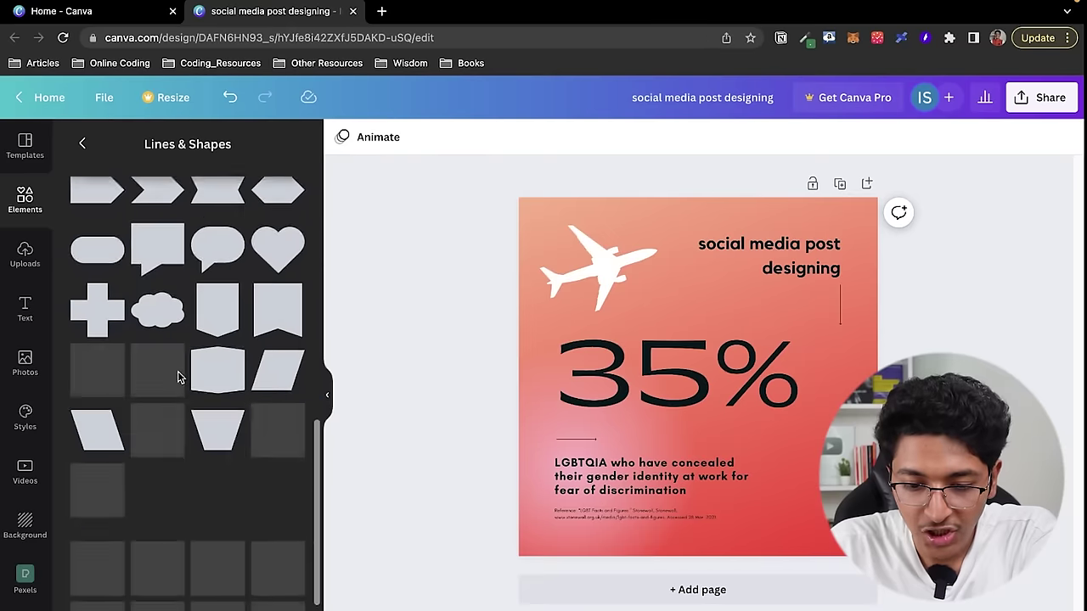
{"action": "scroll", "coordinate": [178, 378], "scroll_direction": "down", "scroll_amount": 5}
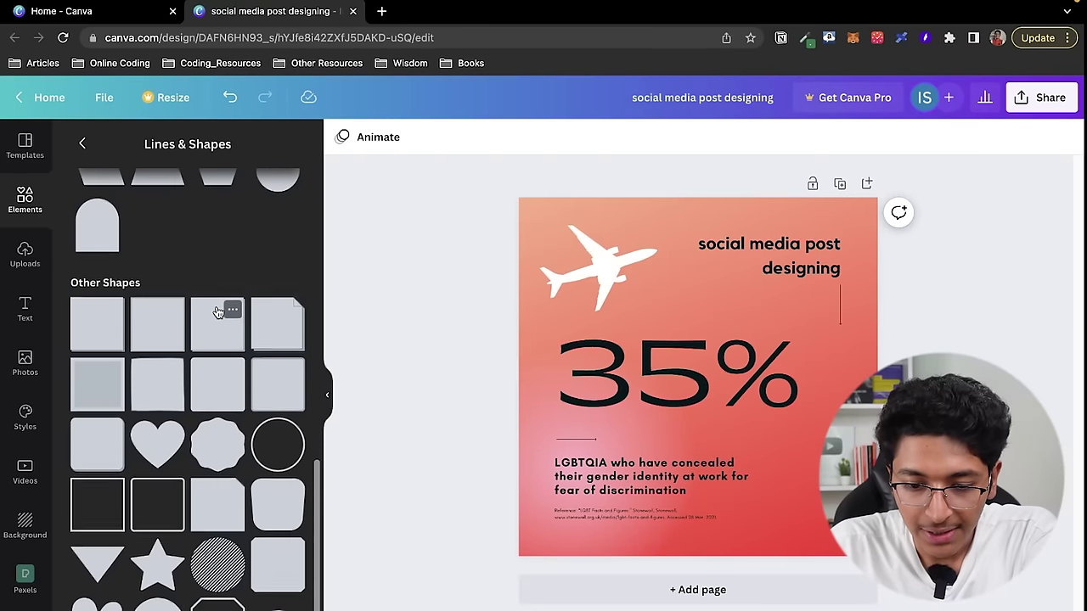
{"action": "scroll", "coordinate": [217, 313], "scroll_direction": "down", "scroll_amount": 5}
{"action": "scroll", "coordinate": [278, 323], "scroll_direction": "up", "scroll_amount": 1}
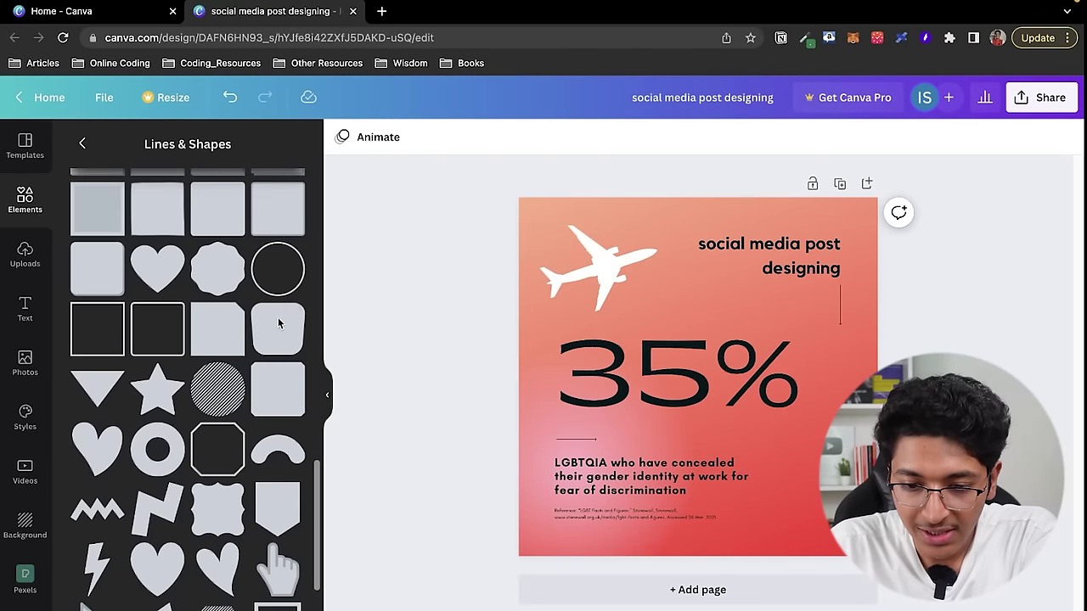
Try a square with contrasting corners from Other Shapes in the post's lower-right area, resize it, and delete it
{"action": "left_click", "coordinate": [280, 397]}
{"action": "left_click_drag", "start_coordinate": [736, 361], "coordinate": [802, 383]}
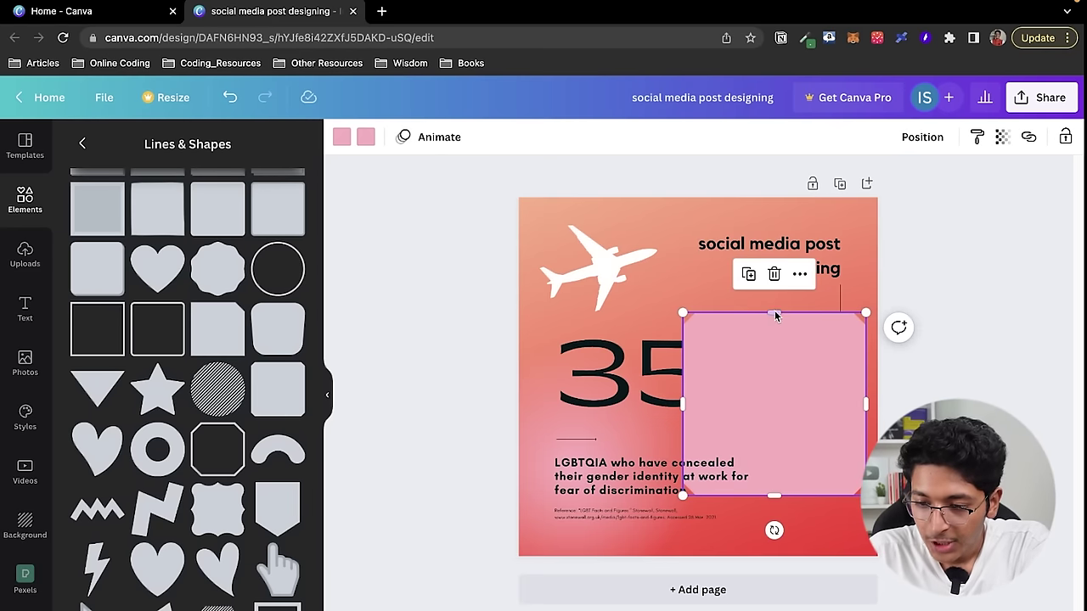
{"action": "left_click_drag", "start_coordinate": [774, 313], "coordinate": [782, 392]}
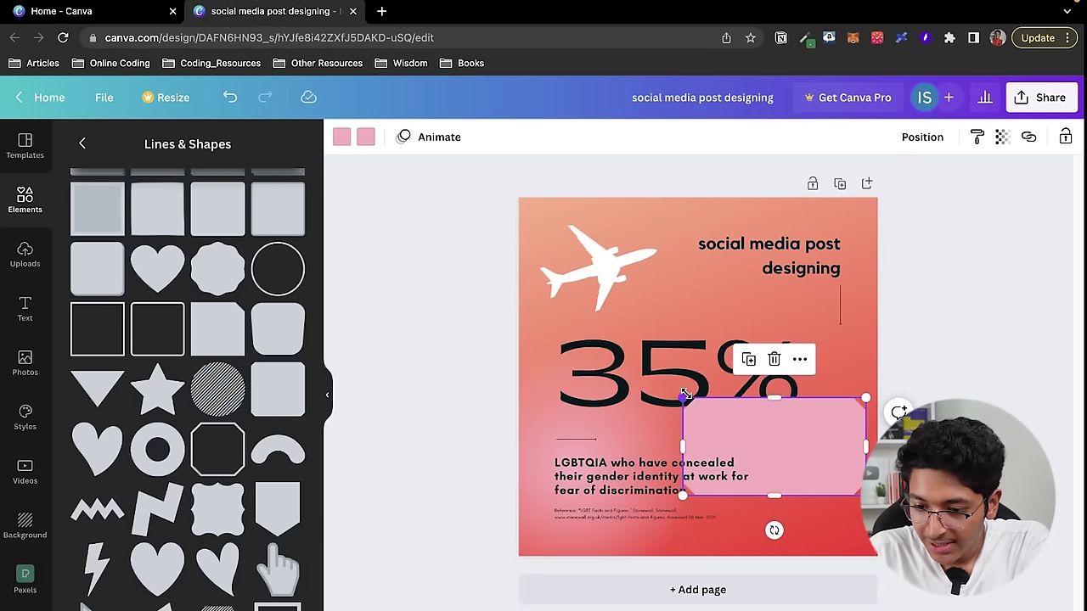
{"action": "left_click_drag", "start_coordinate": [684, 394], "coordinate": [602, 352]}
{"action": "left_click_drag", "start_coordinate": [606, 424], "coordinate": [720, 422]}
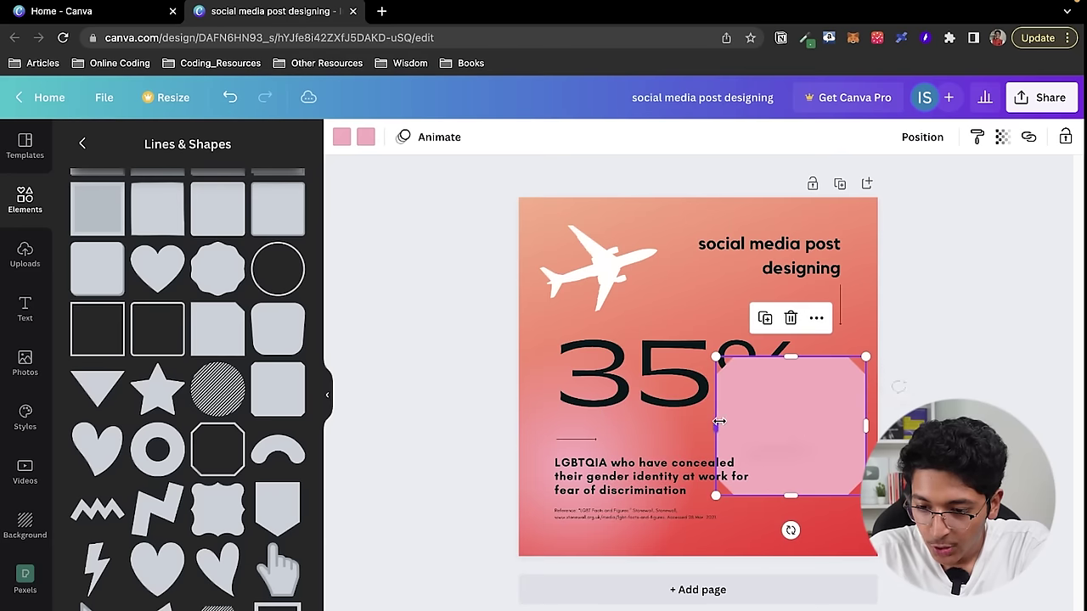
{"action": "left_click_drag", "start_coordinate": [791, 426], "coordinate": [803, 459]}
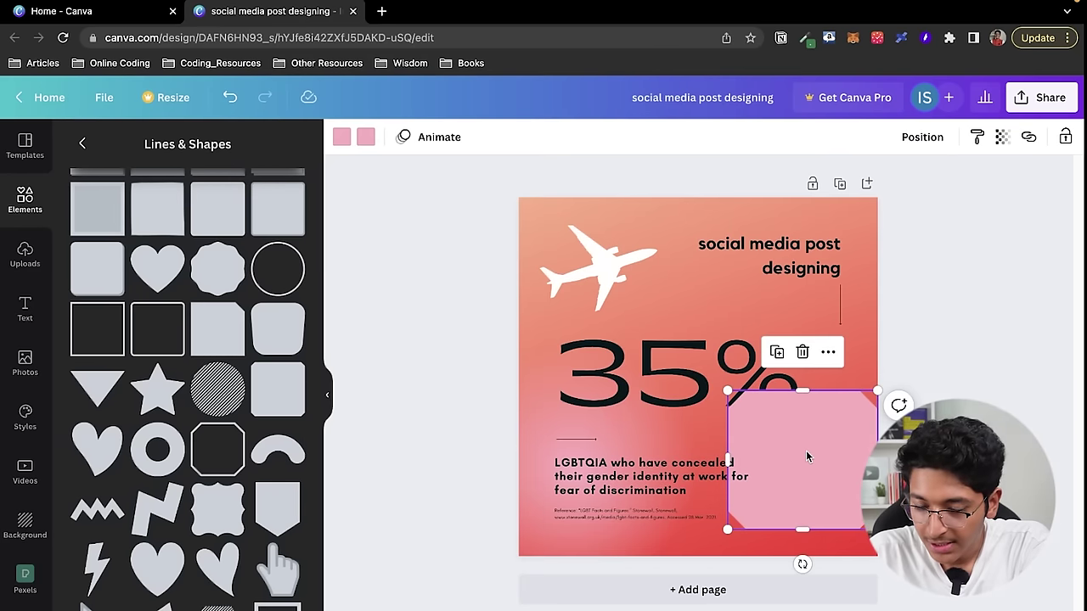
{"action": "key", "text": "Delete"}
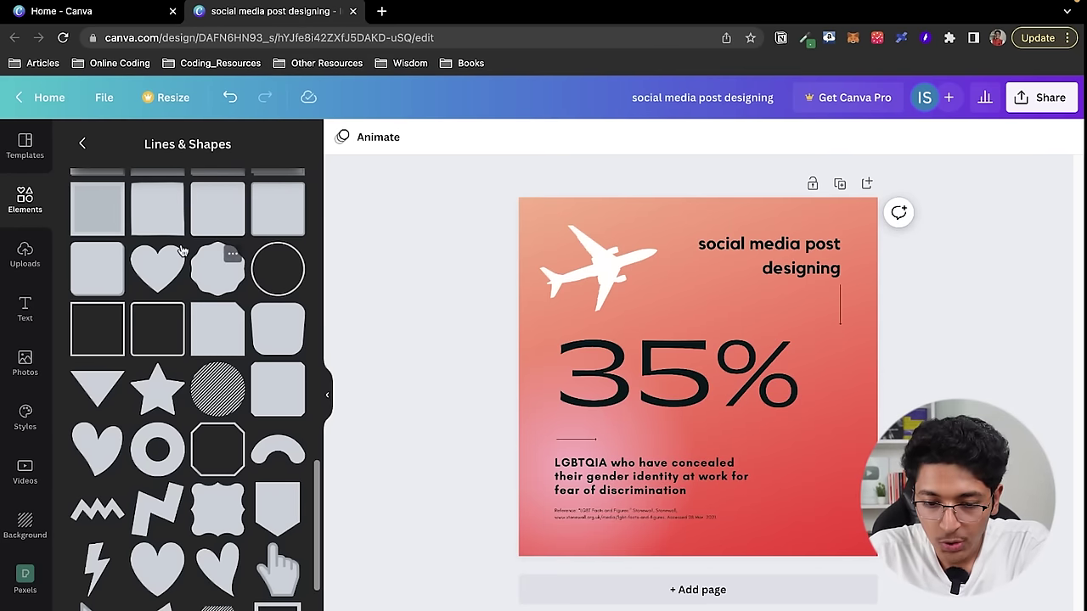
Look through the uploaded videos and return to the uploaded images
{"action": "left_click", "coordinate": [26, 254]}
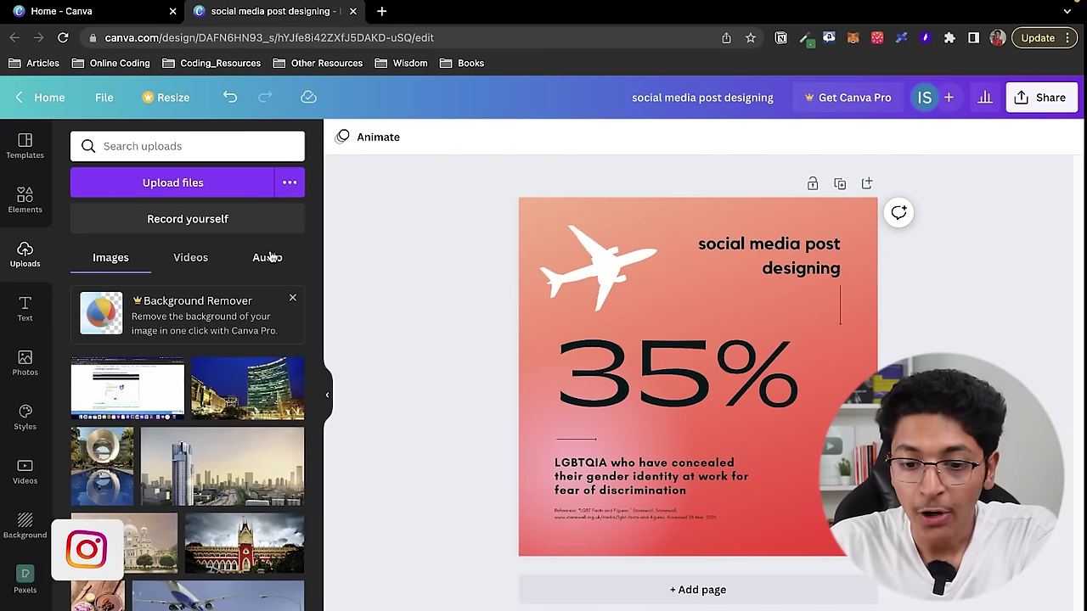
{"action": "left_click", "coordinate": [185, 262]}
{"action": "left_click", "coordinate": [124, 257]}
Open the self-recording studio, dismiss the camera and microphone requests, cancel screen sharing, and close the screen share notice
{"action": "left_click", "coordinate": [184, 217]}
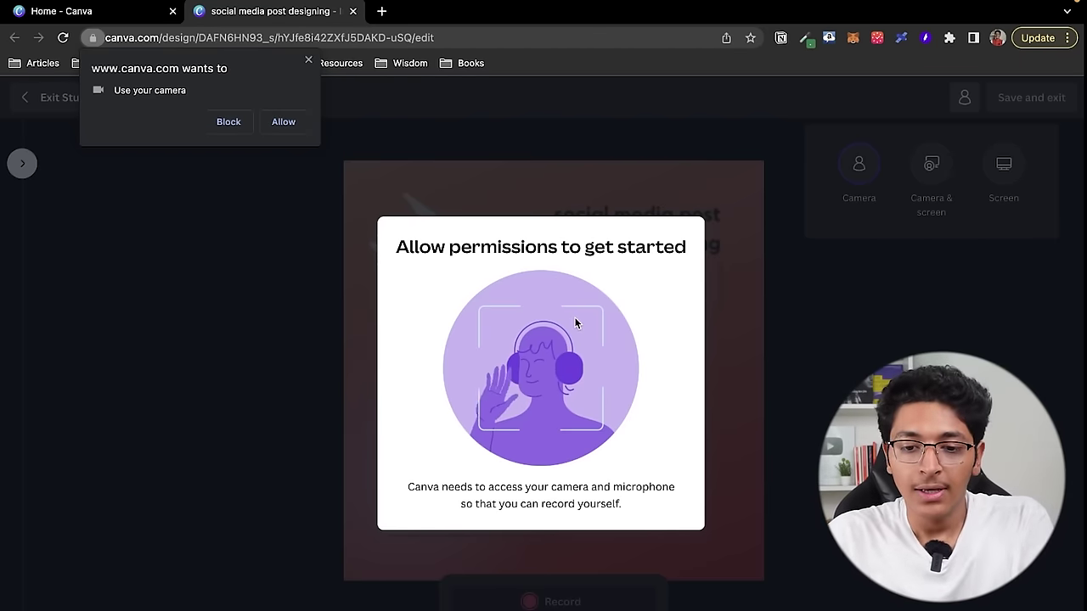
{"action": "left_click", "coordinate": [308, 61]}
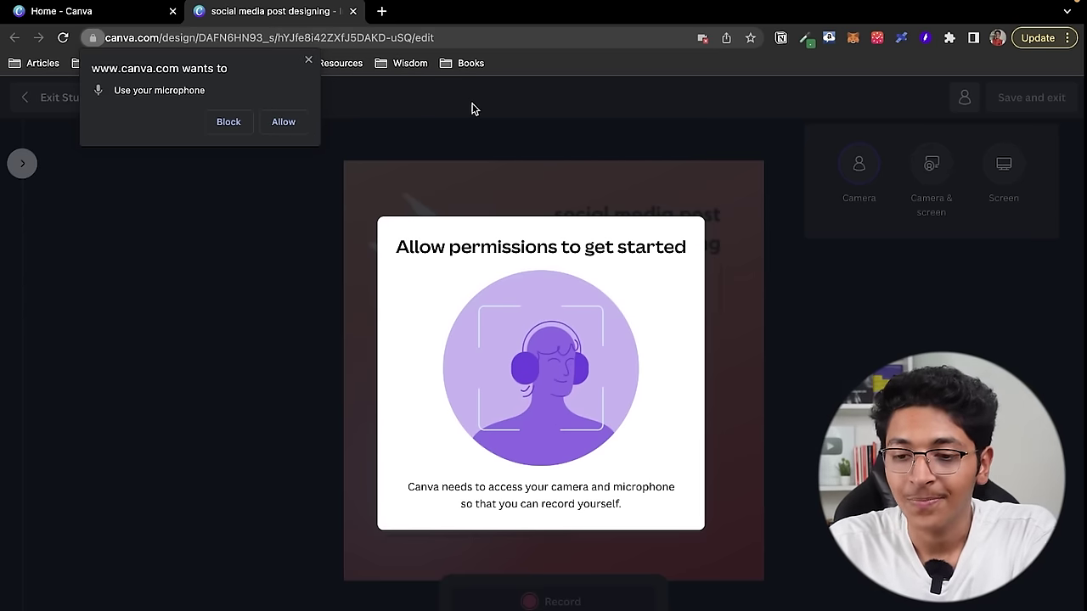
{"action": "left_click", "coordinate": [308, 60]}
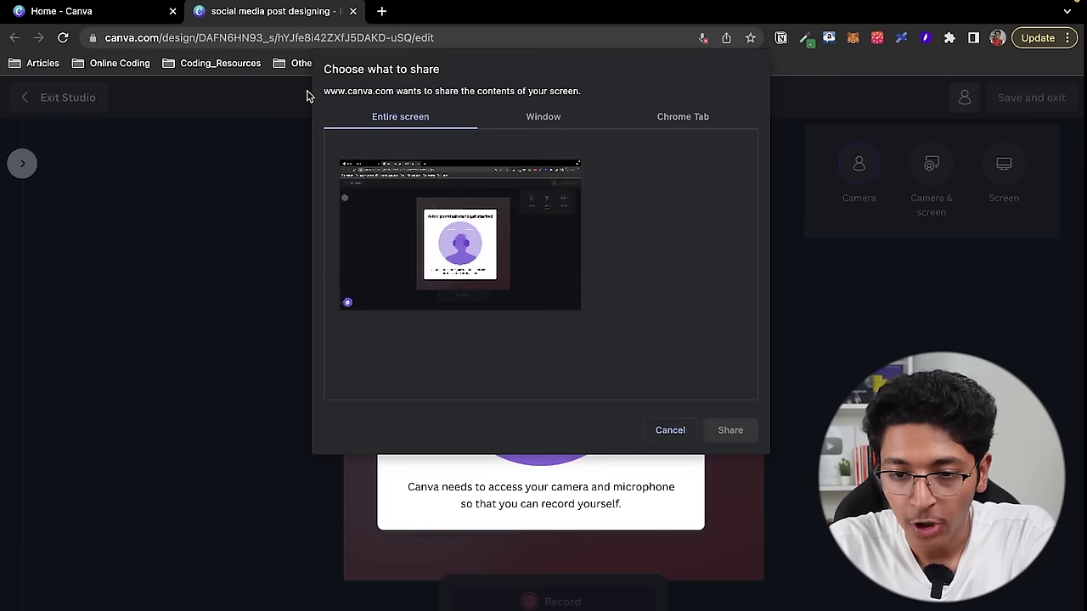
{"action": "left_click", "coordinate": [670, 430]}
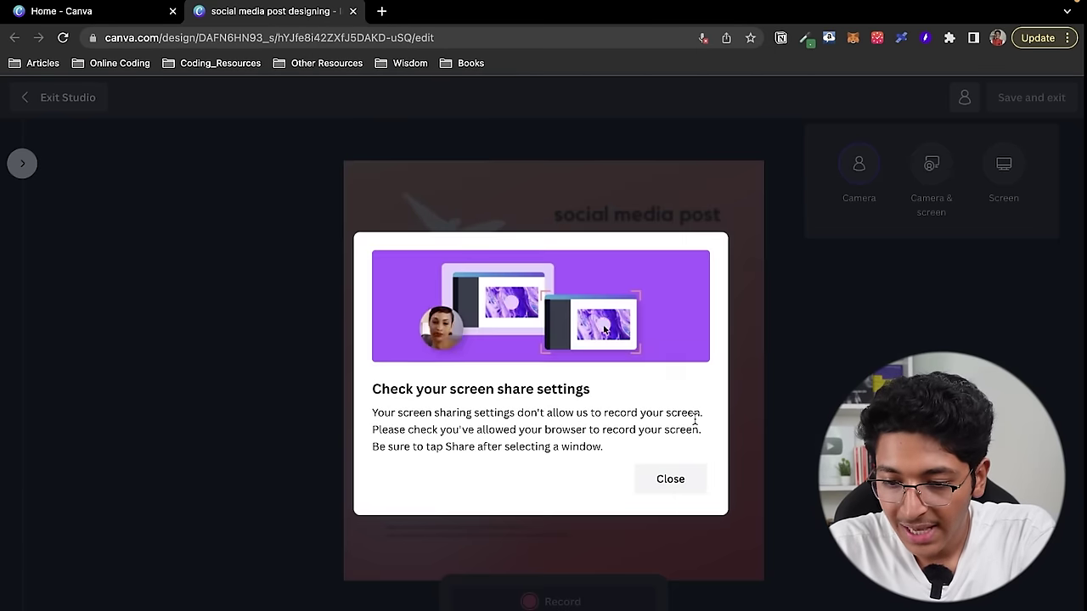
{"action": "left_click", "coordinate": [652, 486]}
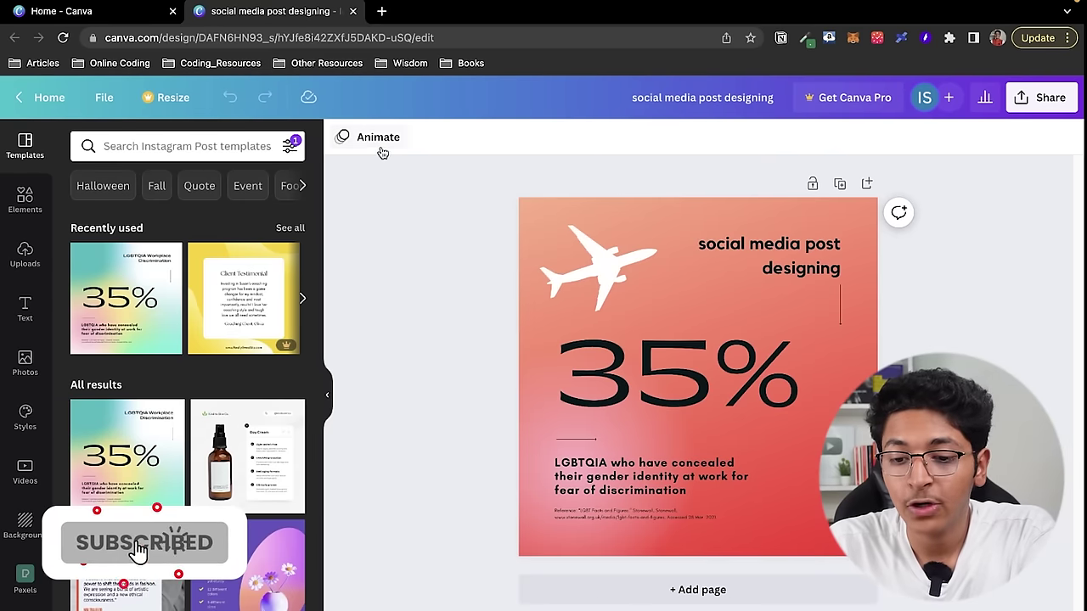
Try the Simple, Sleek, Scrapbook, Neon, Block and Stomp page animations on the post, and view the sharing options
{"action": "left_click", "coordinate": [380, 148]}
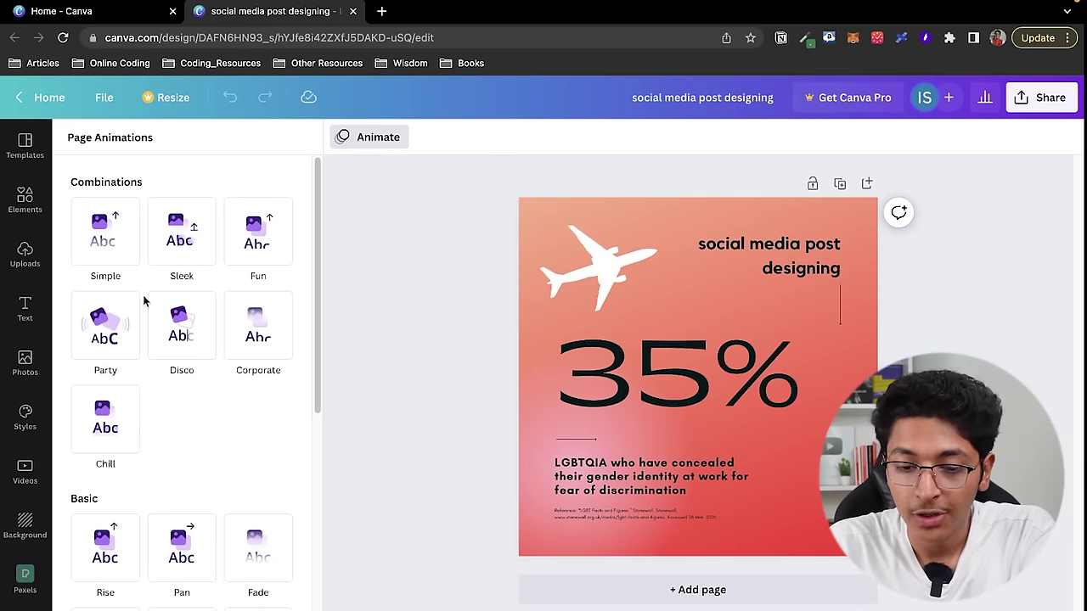
{"action": "left_click", "coordinate": [103, 242]}
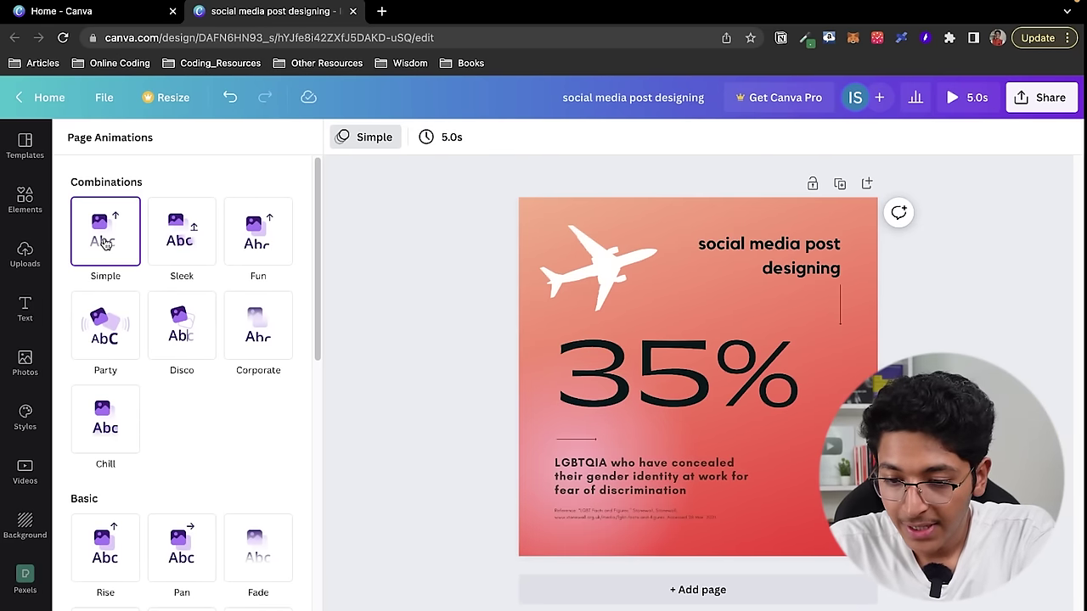
{"action": "left_click", "coordinate": [185, 249]}
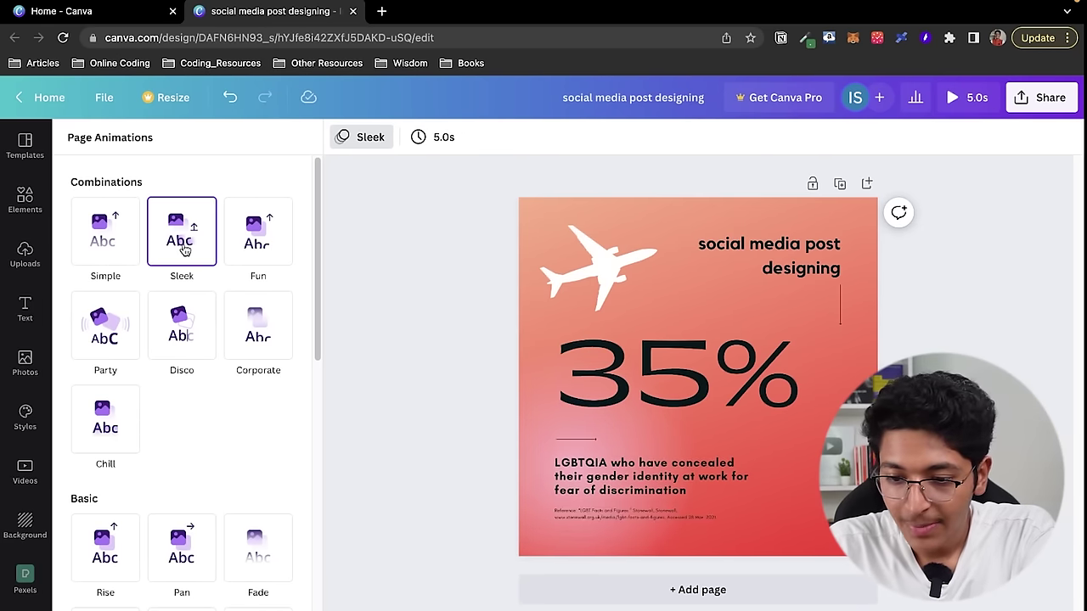
{"action": "scroll", "coordinate": [243, 366], "scroll_direction": "down", "scroll_amount": 6}
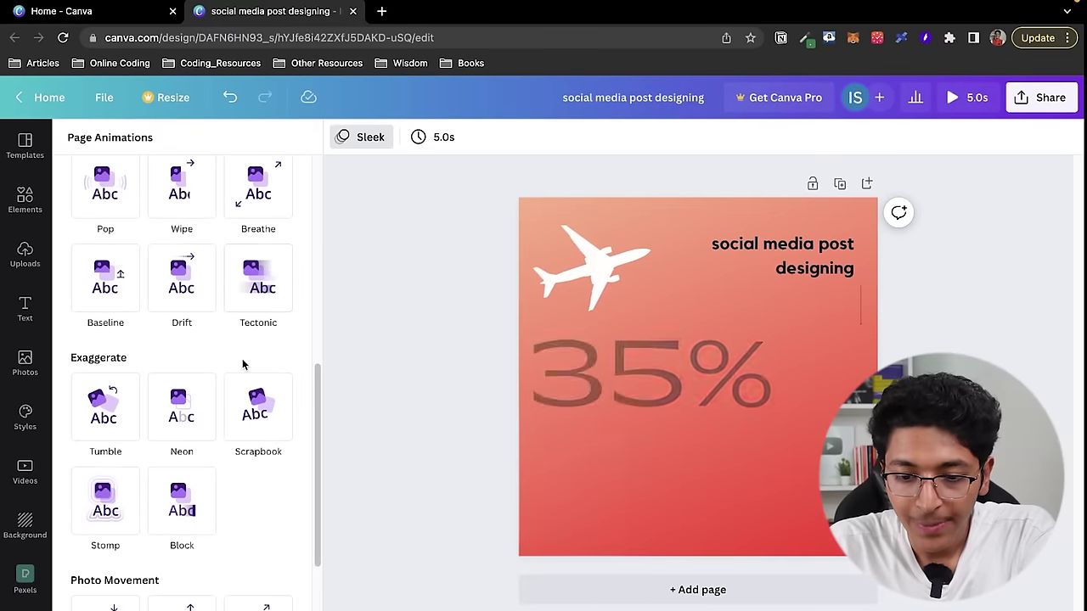
{"action": "scroll", "coordinate": [242, 363], "scroll_direction": "down", "scroll_amount": 1}
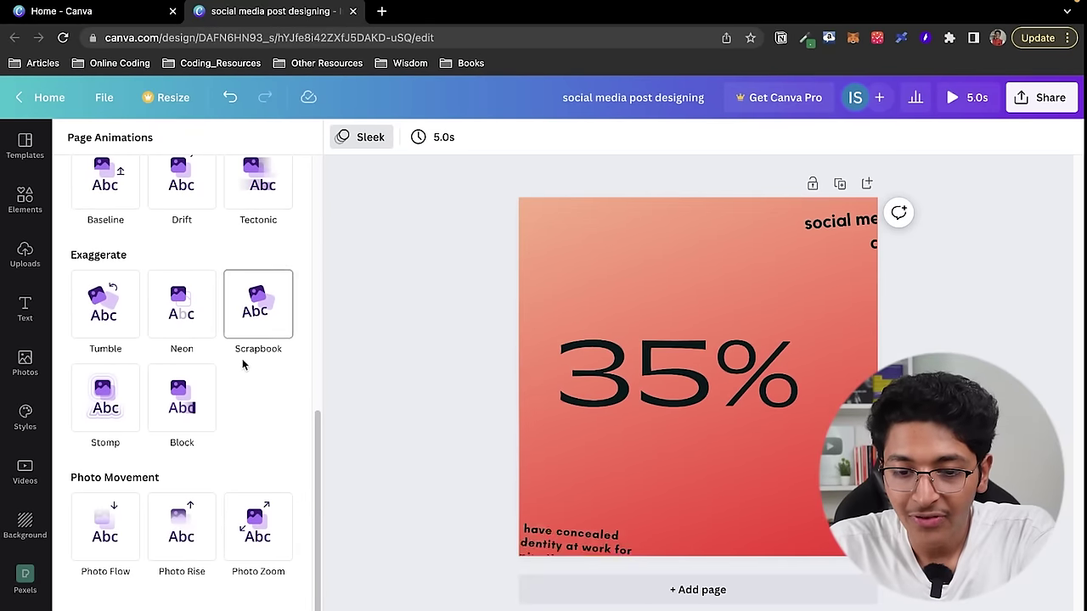
{"action": "left_click", "coordinate": [256, 315]}
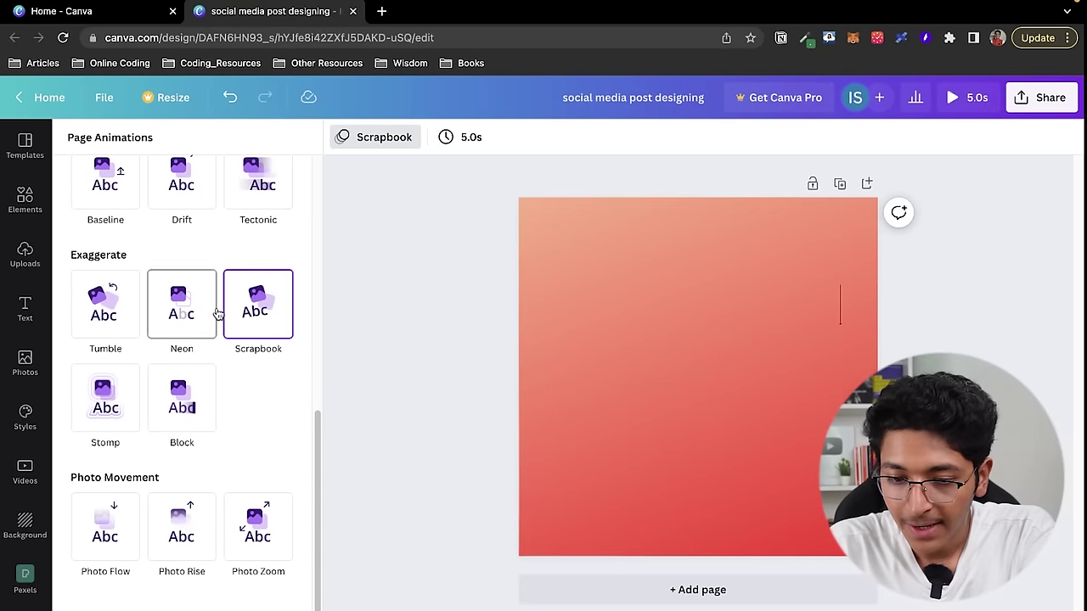
{"action": "left_click", "coordinate": [180, 307]}
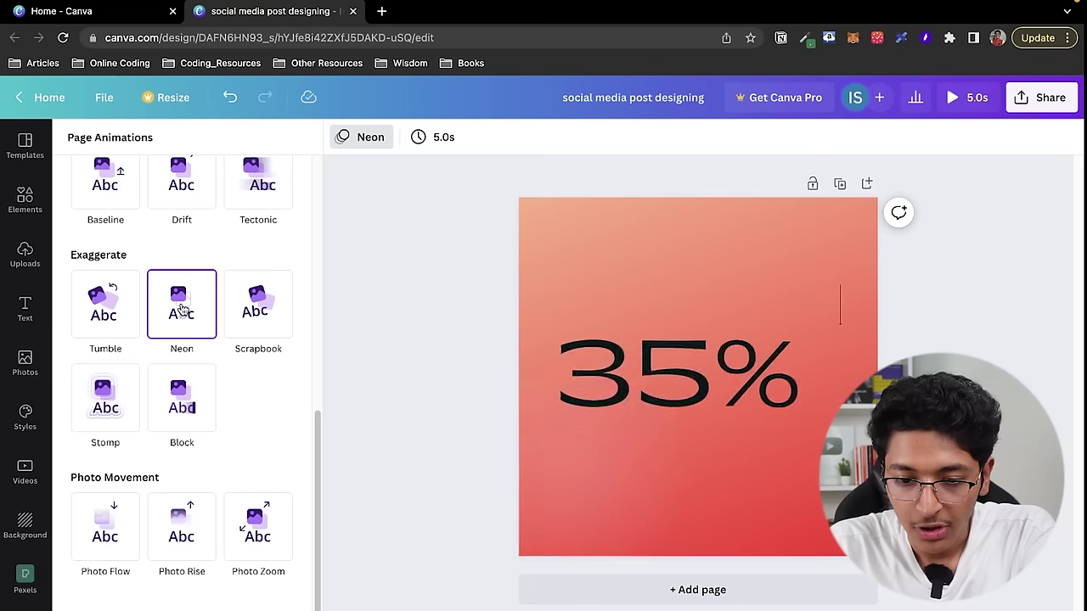
{"action": "left_click", "coordinate": [185, 395]}
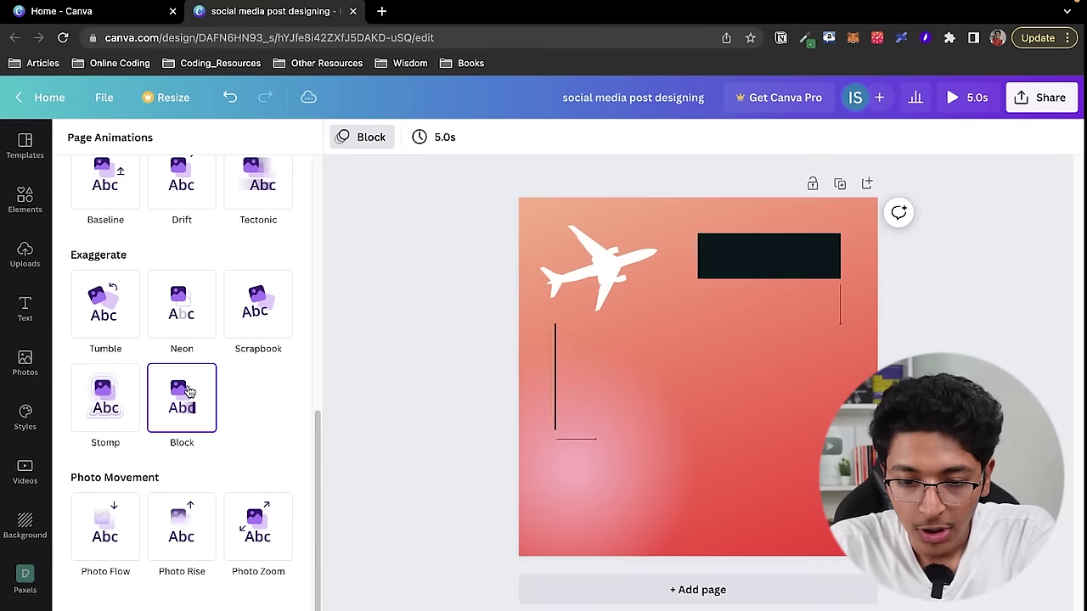
{"action": "left_click", "coordinate": [120, 396]}
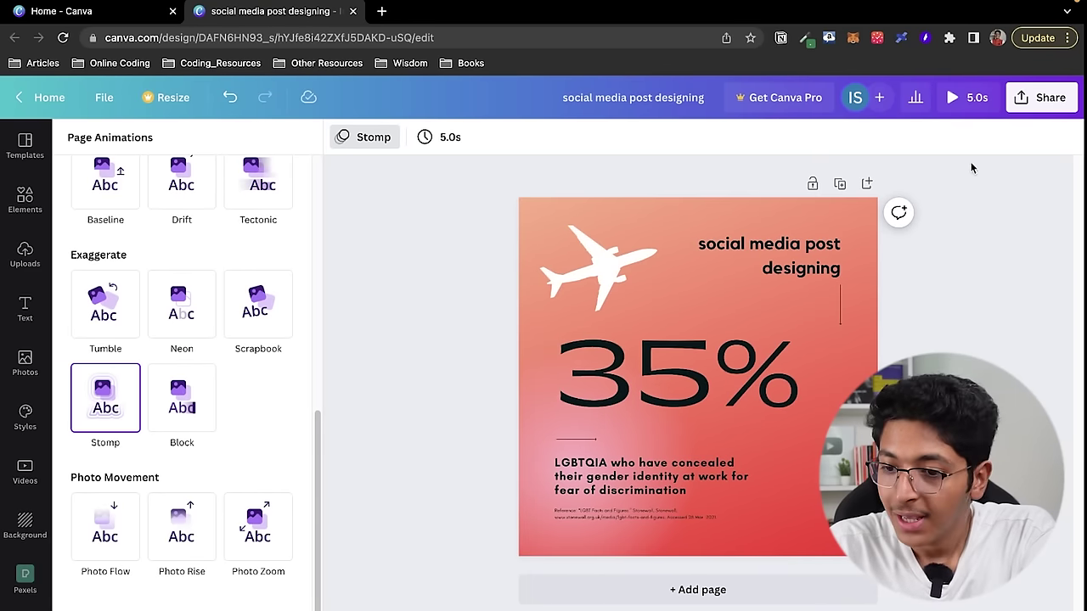
{"action": "left_click", "coordinate": [1041, 97]}
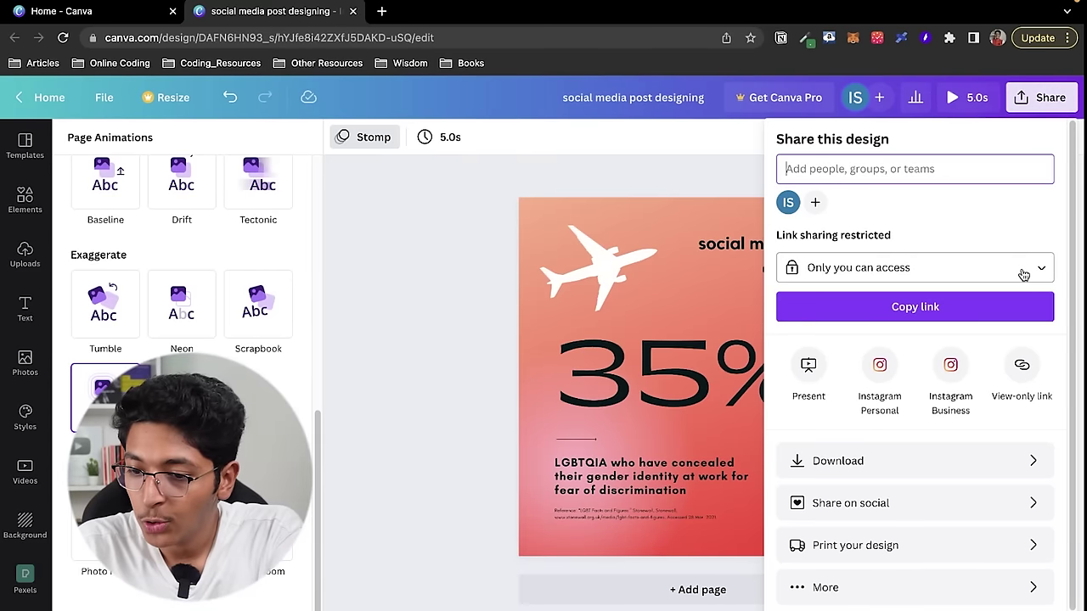
{"action": "left_click", "coordinate": [488, 286]}
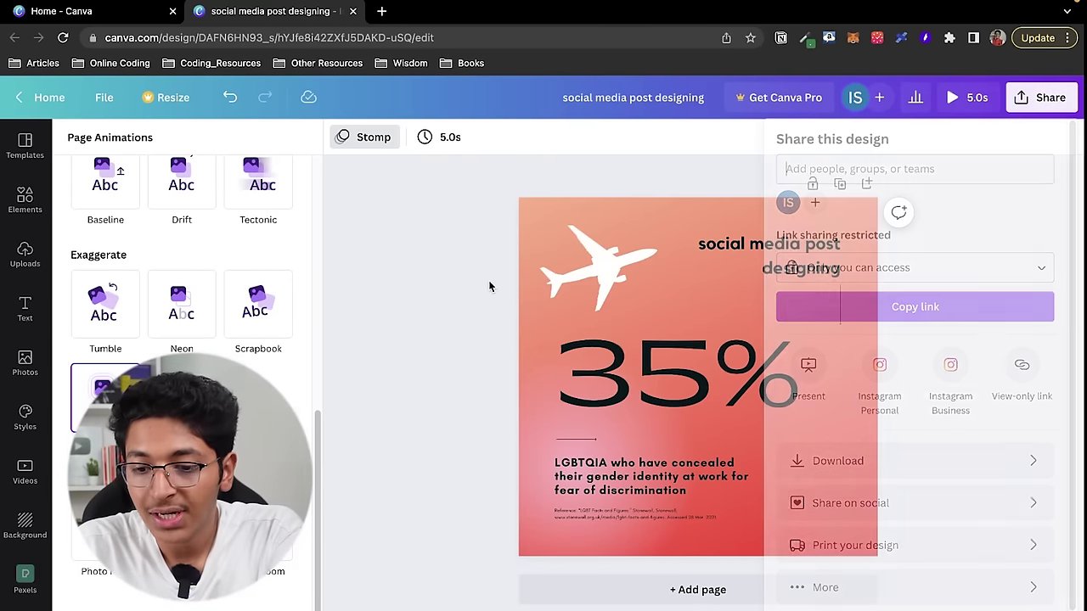
Remove the Stomp animation from the post and leave the page animations
{"action": "left_click", "coordinate": [365, 137]}
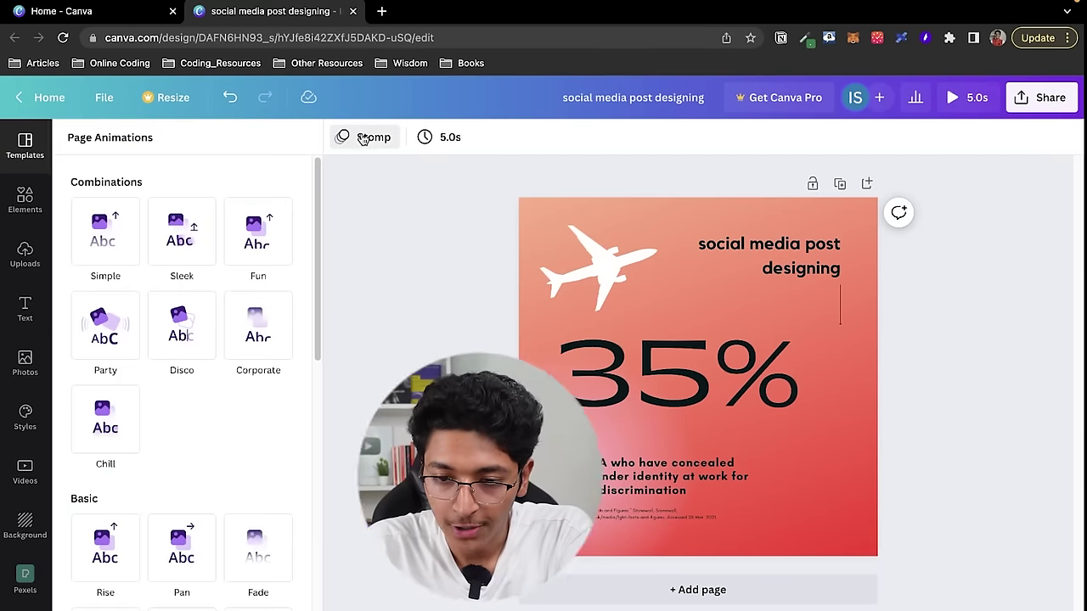
{"action": "scroll", "coordinate": [246, 467], "scroll_direction": "down", "scroll_amount": 10}
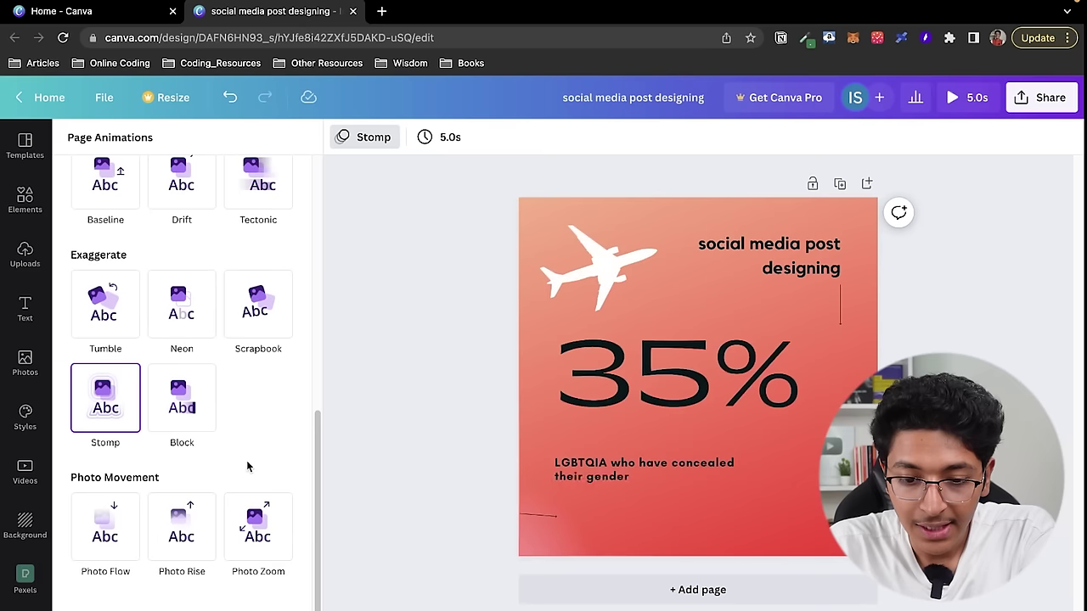
{"action": "left_click", "coordinate": [263, 606]}
{"action": "left_click", "coordinate": [365, 410]}
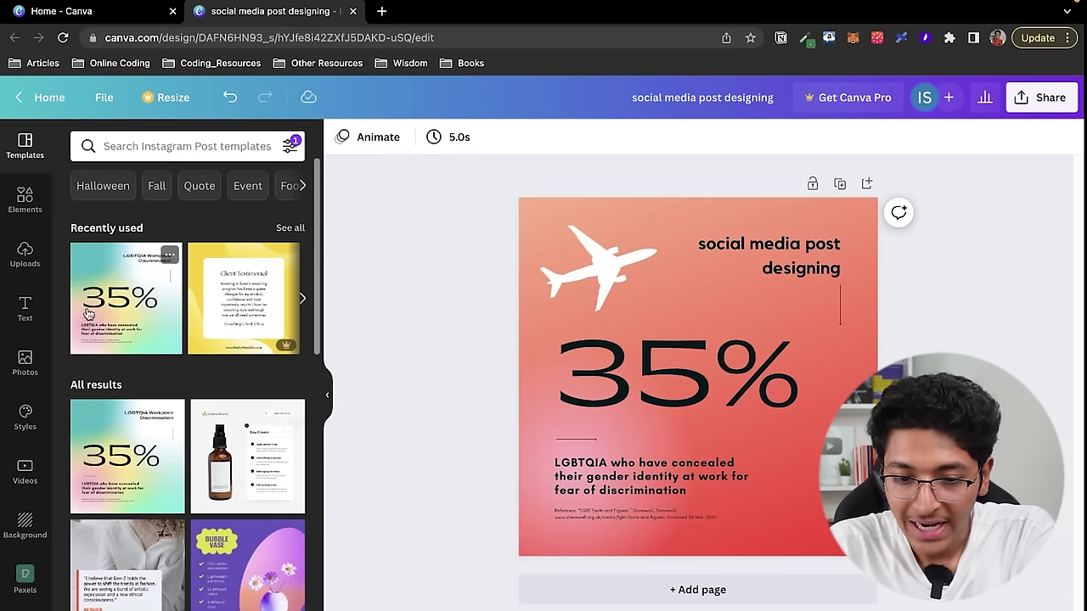
Add a text box to the post and replace its placeholder text with the person's full name
{"action": "left_click", "coordinate": [26, 311]}
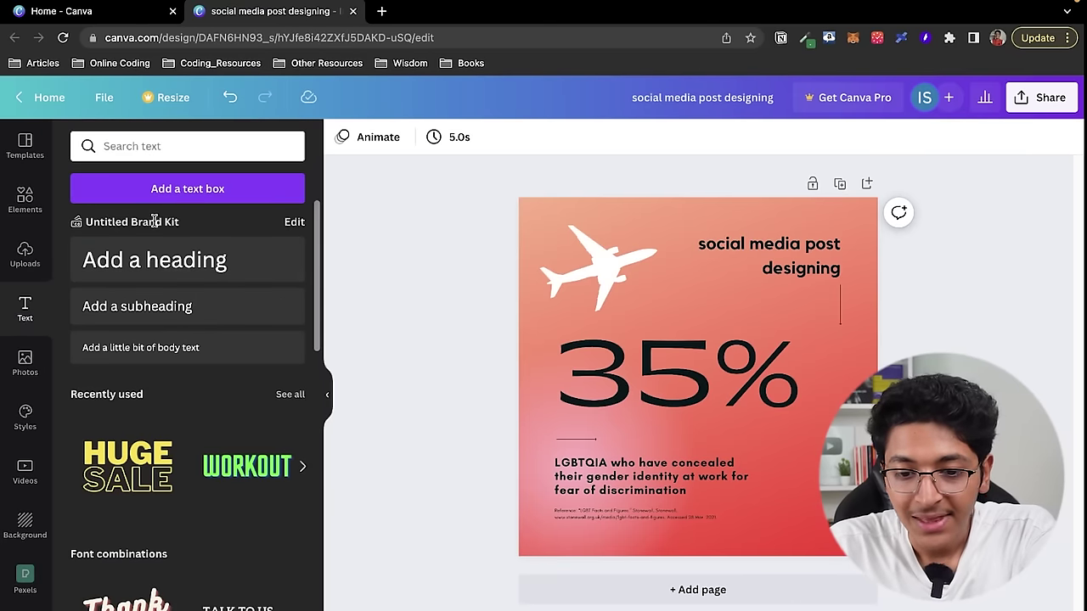
{"action": "left_click", "coordinate": [188, 191]}
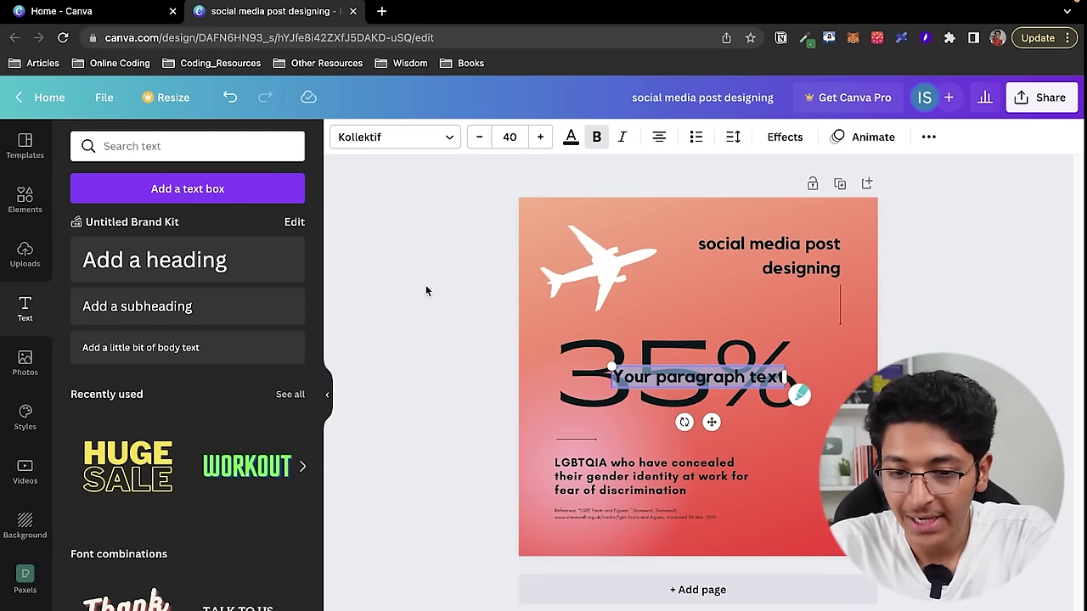
{"action": "triple_click", "coordinate": [670, 374]}
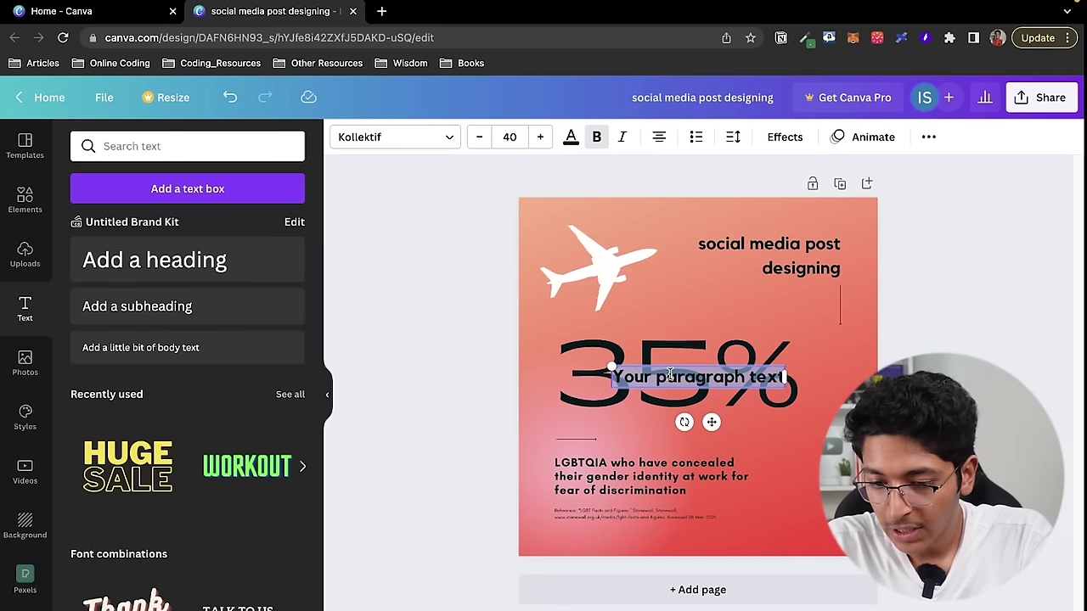
{"action": "type", "text": "Ishan Sharma"}
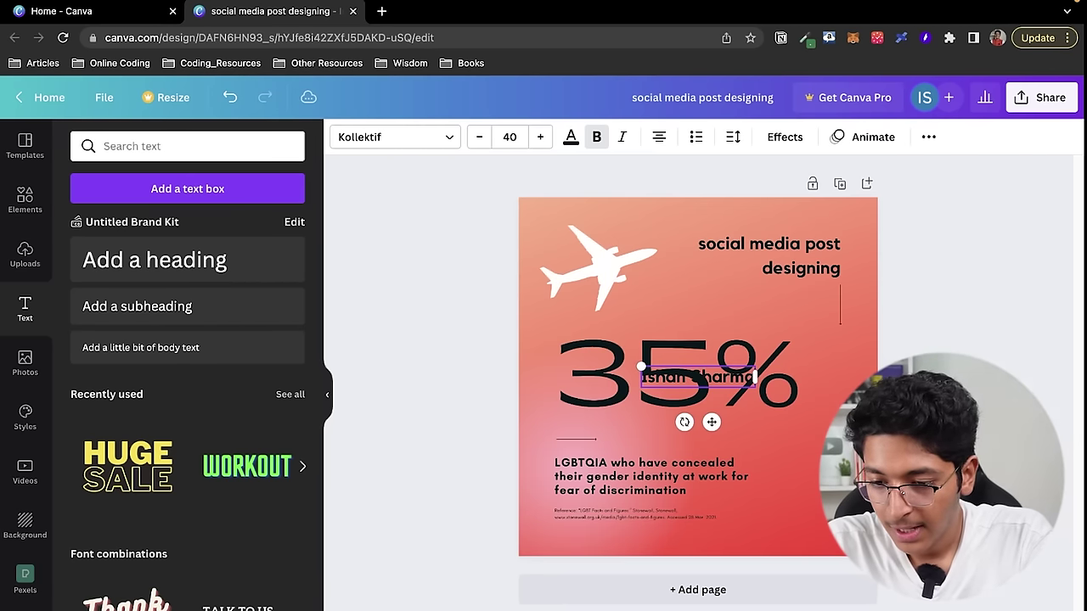
{"action": "key", "text": "super+a"}
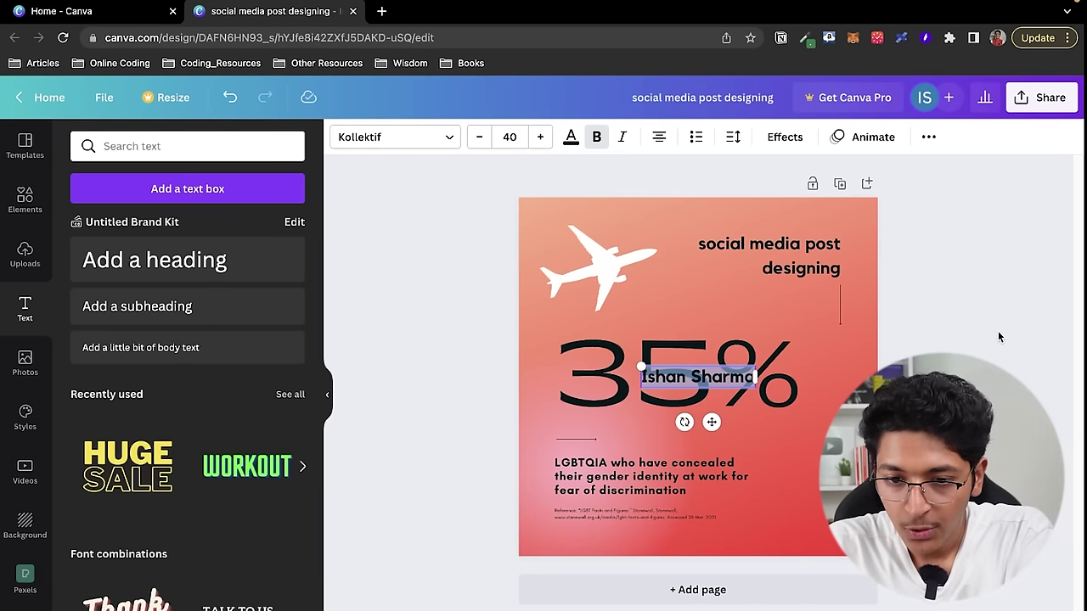
Format the name text on the post in Peace Sans at size 50 and colour it white
{"action": "left_click", "coordinate": [424, 146]}
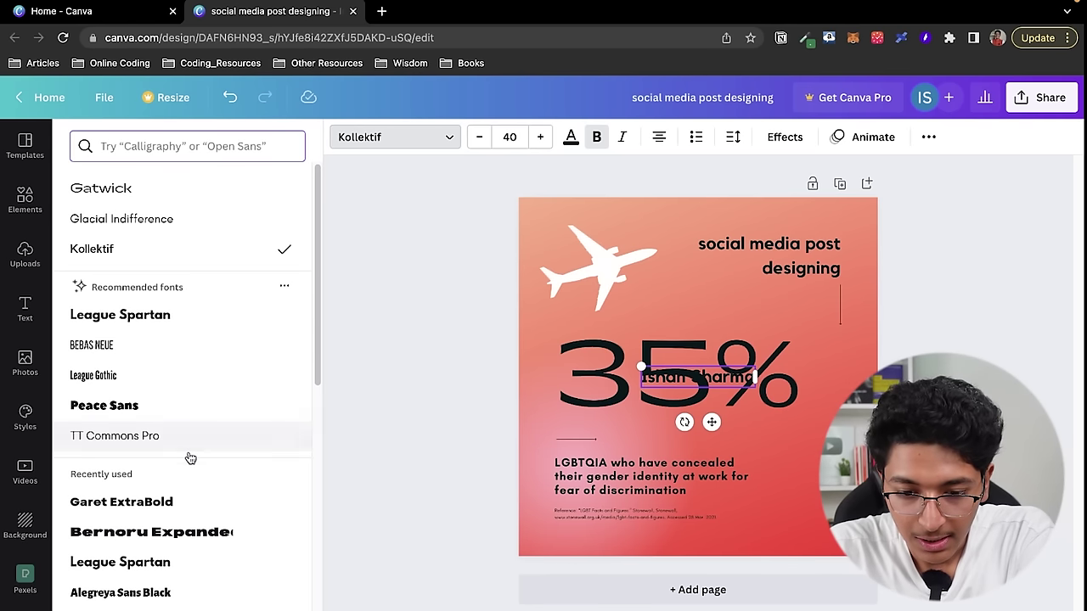
{"action": "left_click", "coordinate": [136, 406]}
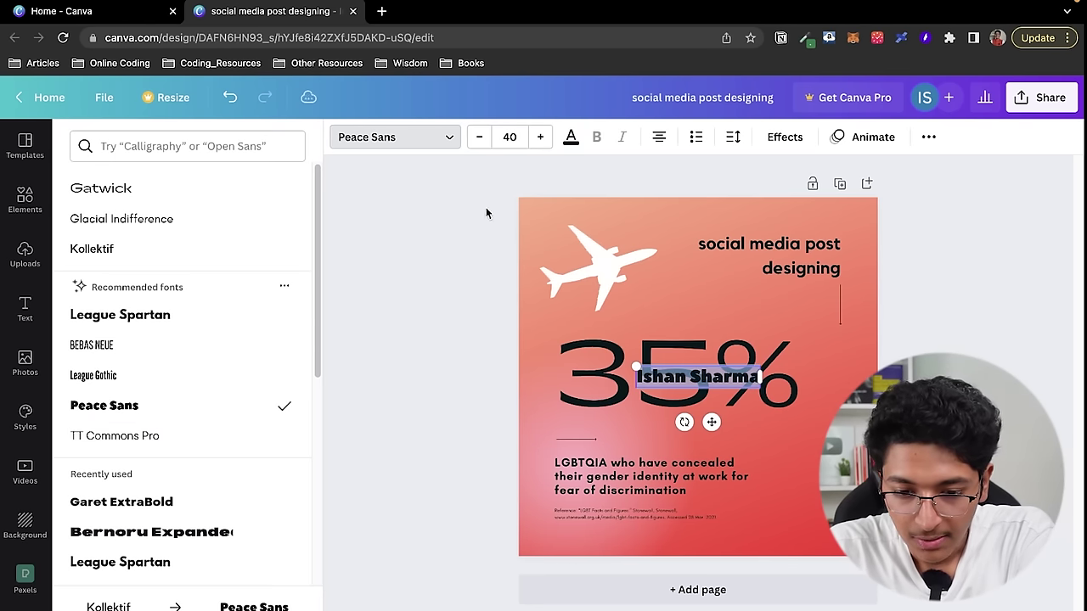
{"action": "left_click", "coordinate": [510, 136]}
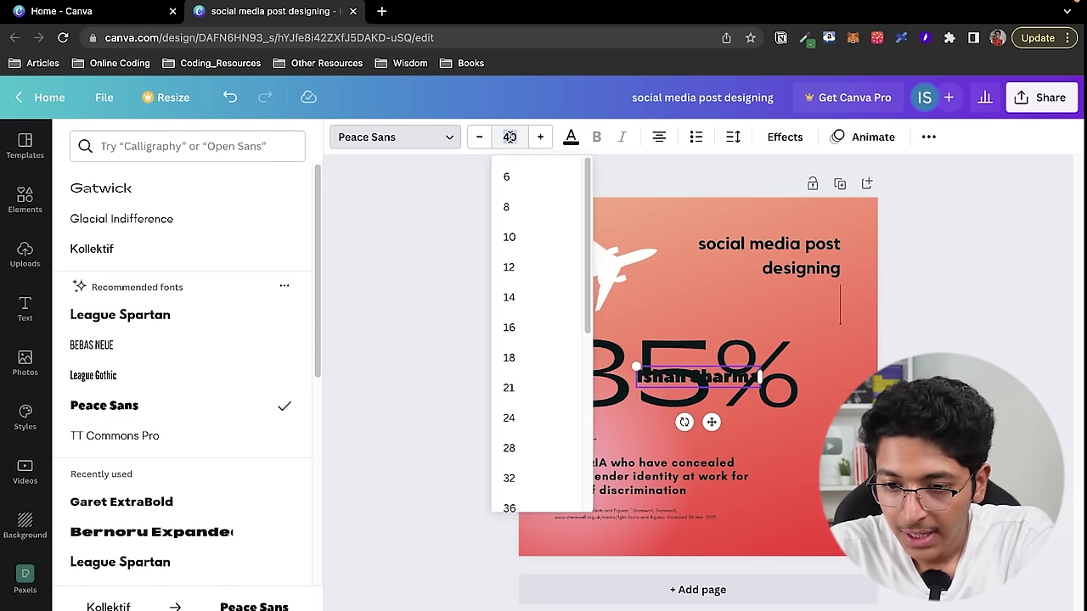
{"action": "type", "text": "50"}
{"action": "key", "text": "Return"}
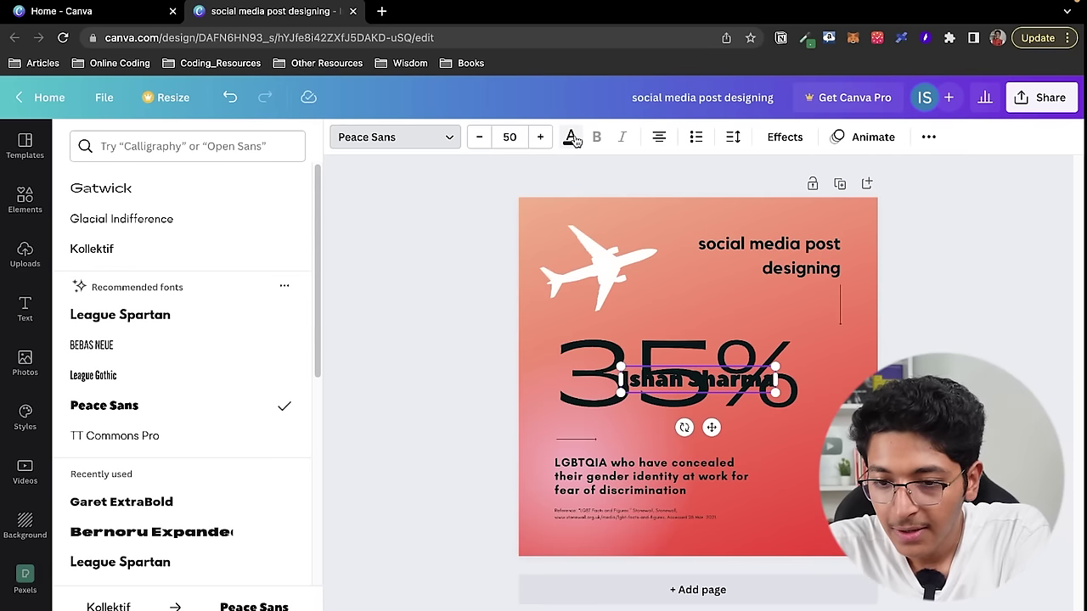
{"action": "left_click", "coordinate": [570, 137]}
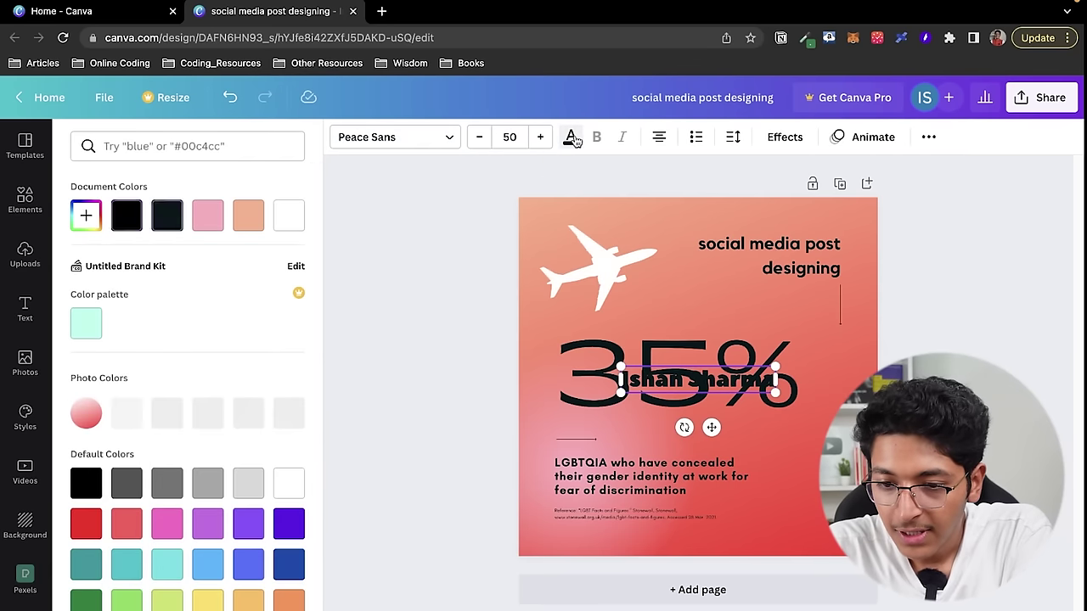
{"action": "left_click", "coordinate": [289, 217]}
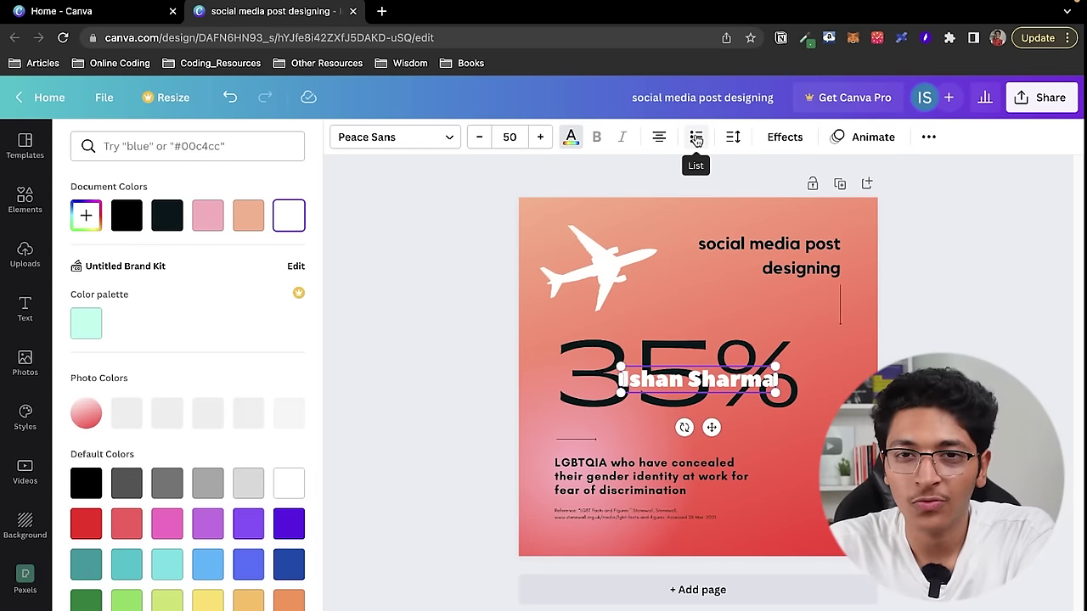
Try a letter spacing of -21 on the name text, and reset it to 0
{"action": "left_click", "coordinate": [733, 139]}
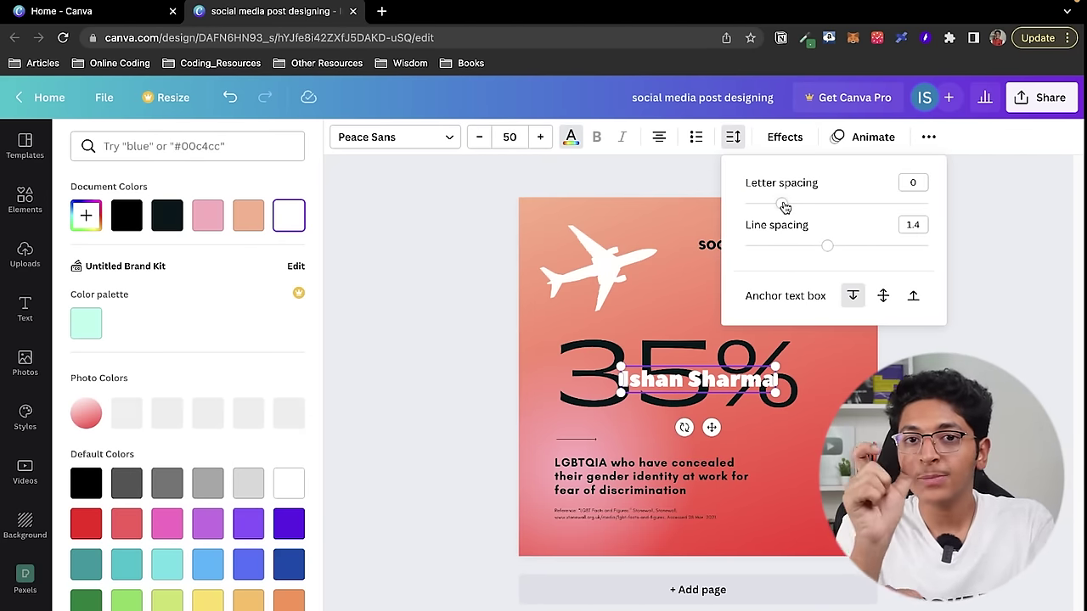
{"action": "mouse_move", "coordinate": [785, 206]}
{"action": "left_mouse_down"}
{"action": "mouse_move", "coordinate": [825, 205]}
{"action": "mouse_move", "coordinate": [770, 210]}
{"action": "mouse_move", "coordinate": [778, 207]}
{"action": "left_mouse_up"}
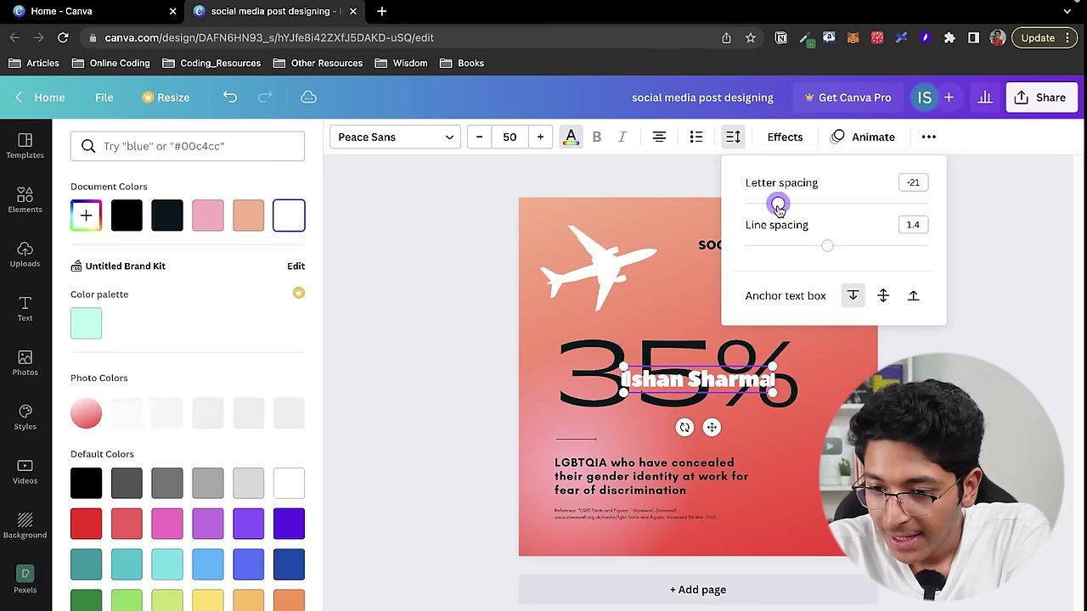
{"action": "double_click", "coordinate": [913, 188]}
{"action": "type", "text": "0"}
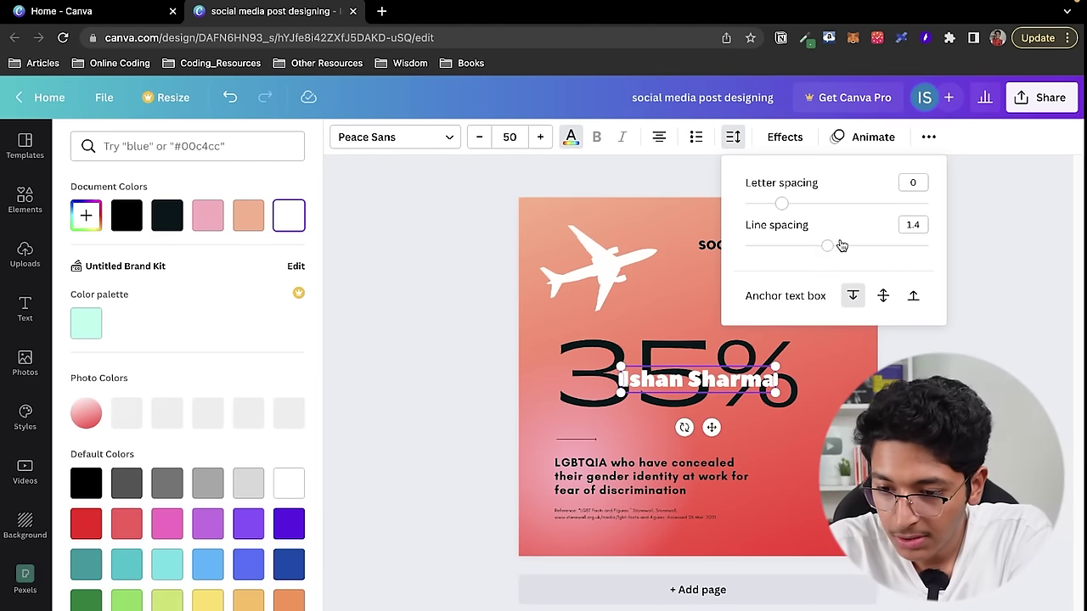
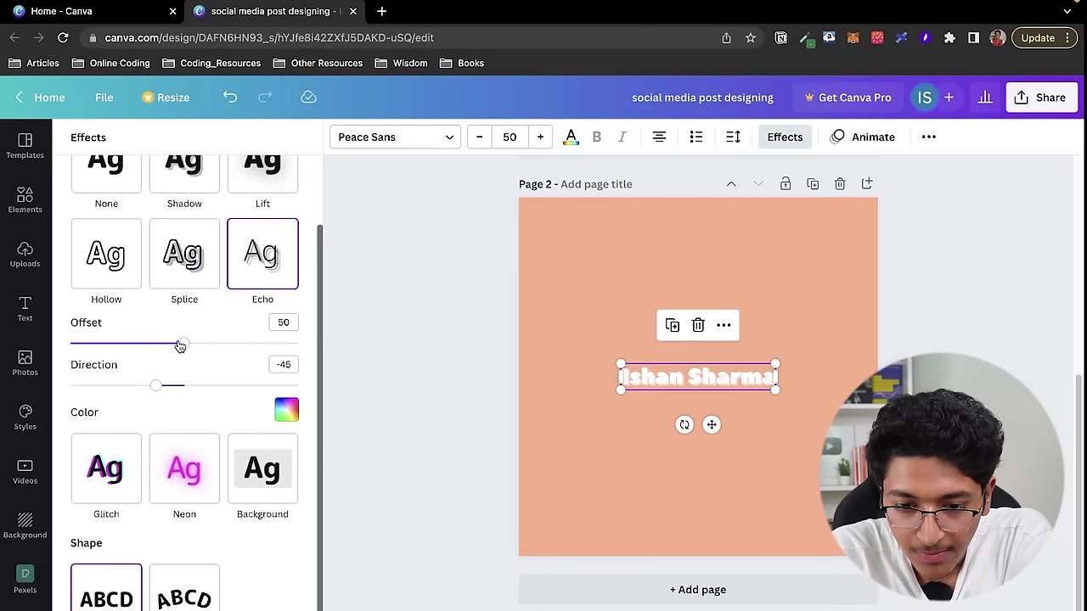
Adjust the Echo effect of the name text on page 2 to offset 56, direction -29 and black colour
{"action": "mouse_move", "coordinate": [184, 348]}
{"action": "left_mouse_down"}
{"action": "mouse_move", "coordinate": [121, 343]}
{"action": "mouse_move", "coordinate": [195, 338]}
{"action": "left_mouse_up"}
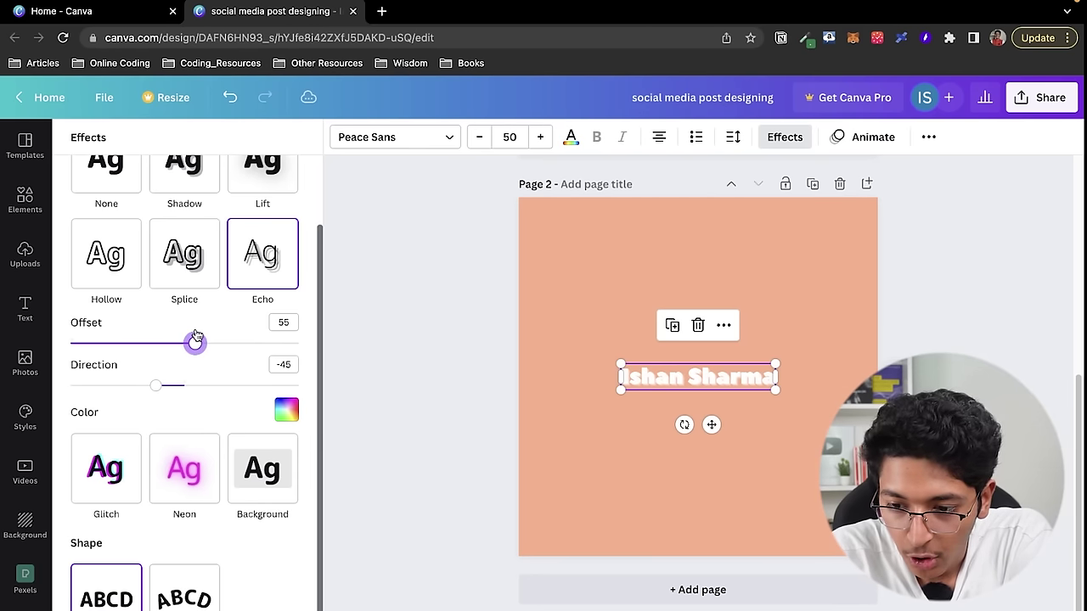
{"action": "left_click_drag", "start_coordinate": [157, 390], "coordinate": [166, 389]}
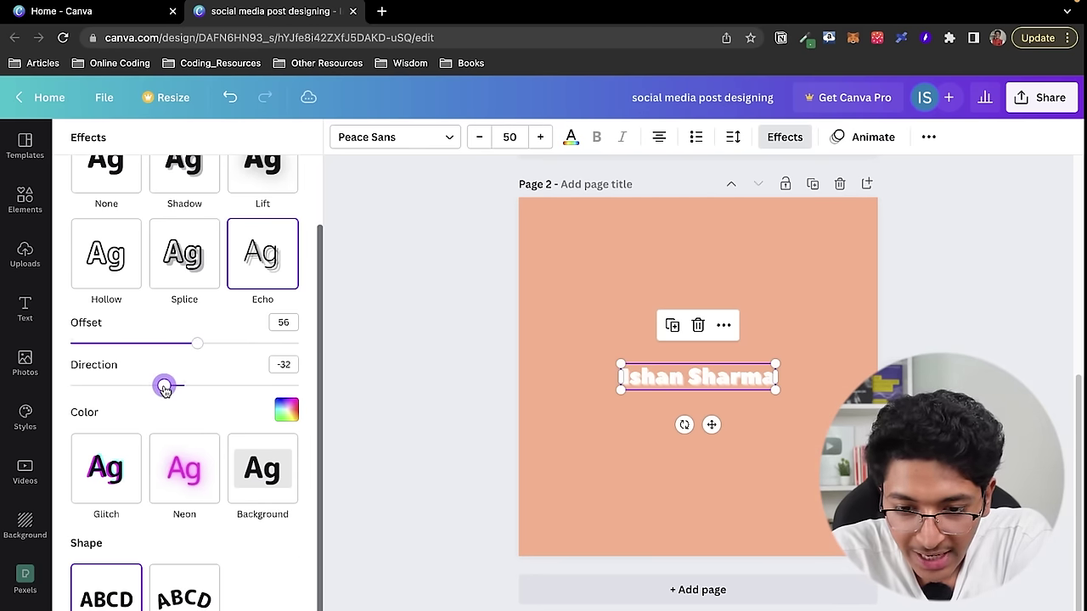
{"action": "left_click", "coordinate": [286, 411]}
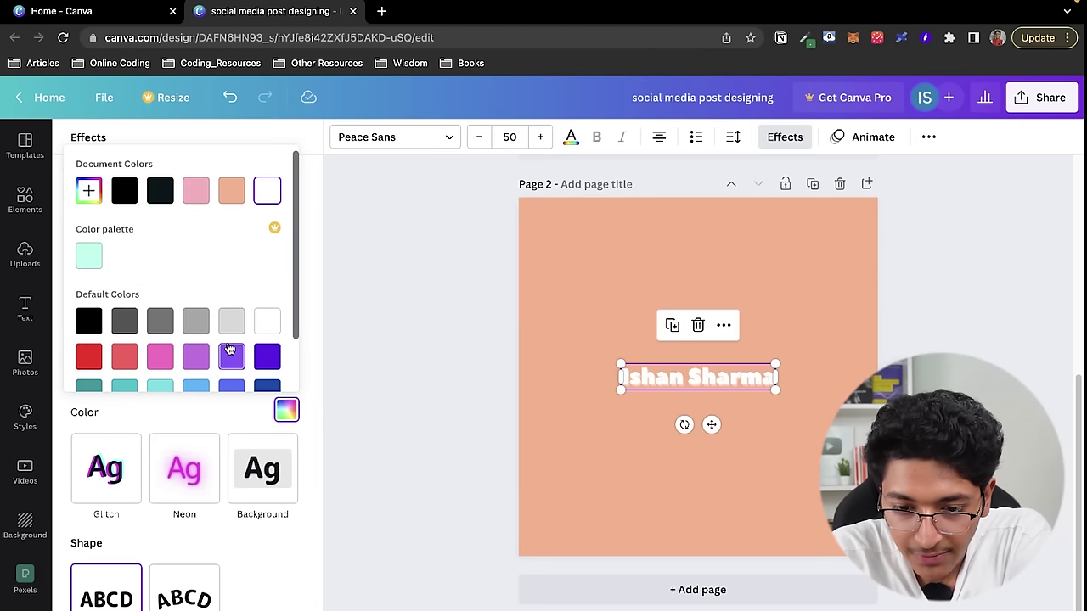
{"action": "left_click", "coordinate": [123, 192]}
{"action": "key", "text": "Escape"}
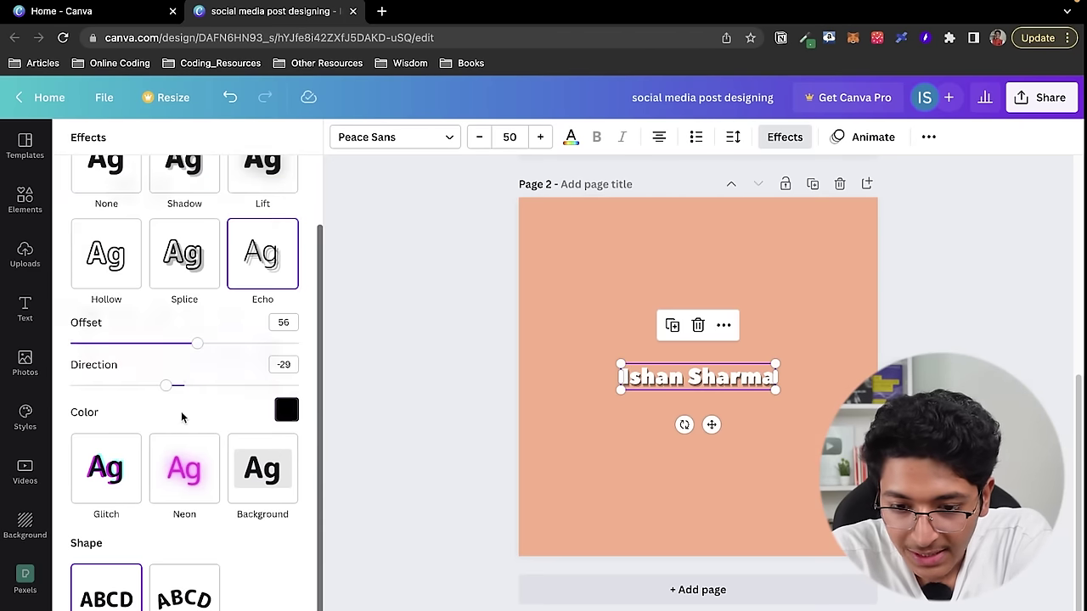
{"action": "key", "text": "Escape"}
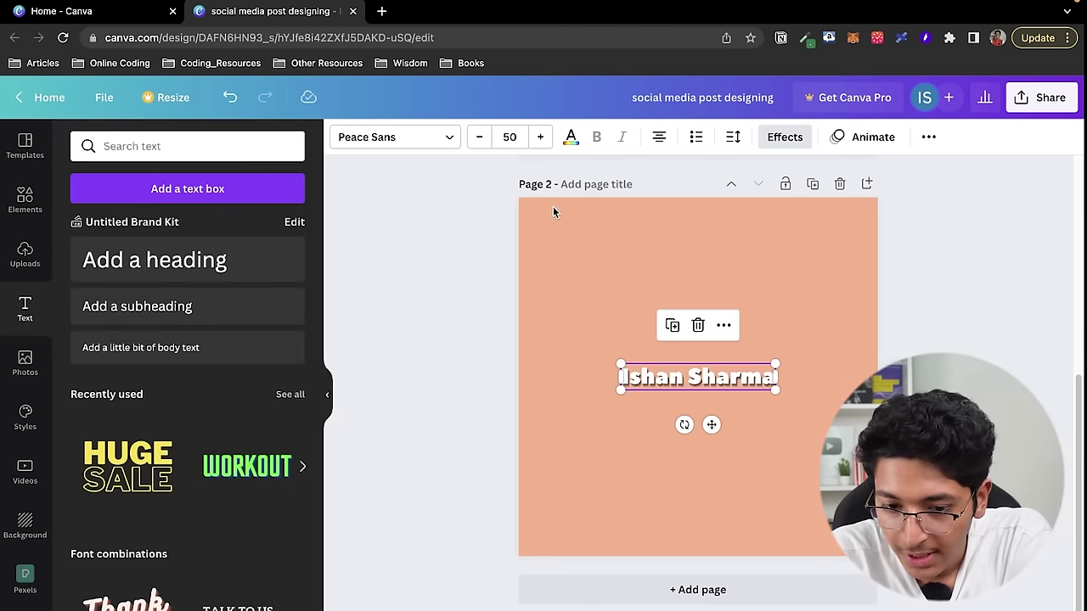
Try the Neon effect on the page 2 name text, and apply the Glitch effect instead
{"action": "left_click", "coordinate": [784, 137]}
{"action": "scroll", "coordinate": [144, 410], "scroll_direction": "down", "scroll_amount": 2}
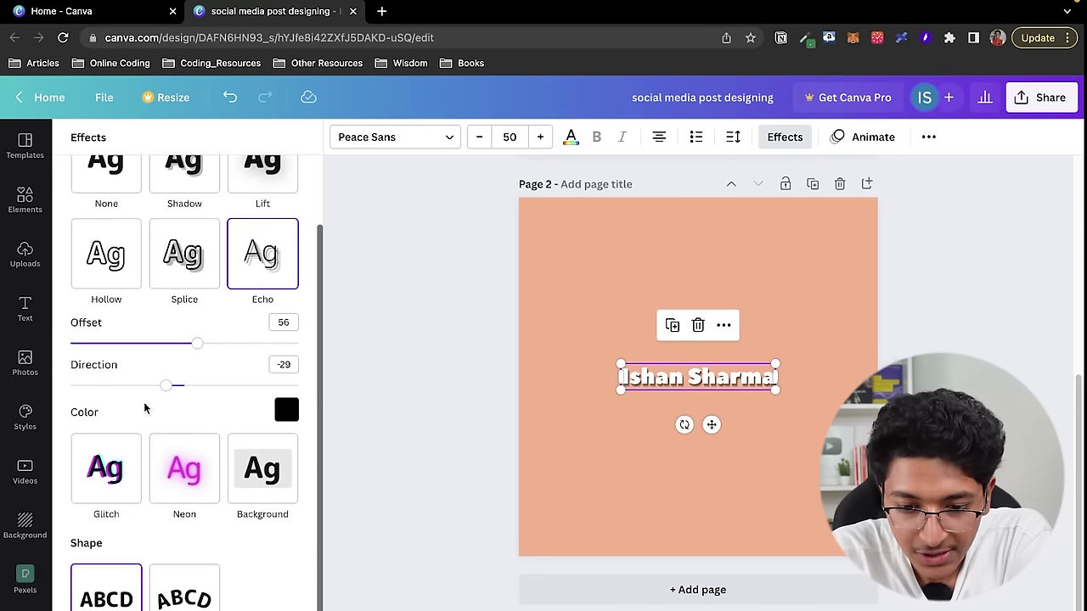
{"action": "left_click", "coordinate": [175, 472]}
{"action": "mouse_move", "coordinate": [187, 512]}
{"action": "left_mouse_down"}
{"action": "mouse_move", "coordinate": [70, 510]}
{"action": "mouse_move", "coordinate": [310, 502]}
{"action": "mouse_move", "coordinate": [173, 501]}
{"action": "left_mouse_up"}
{"action": "left_click", "coordinate": [105, 429]}
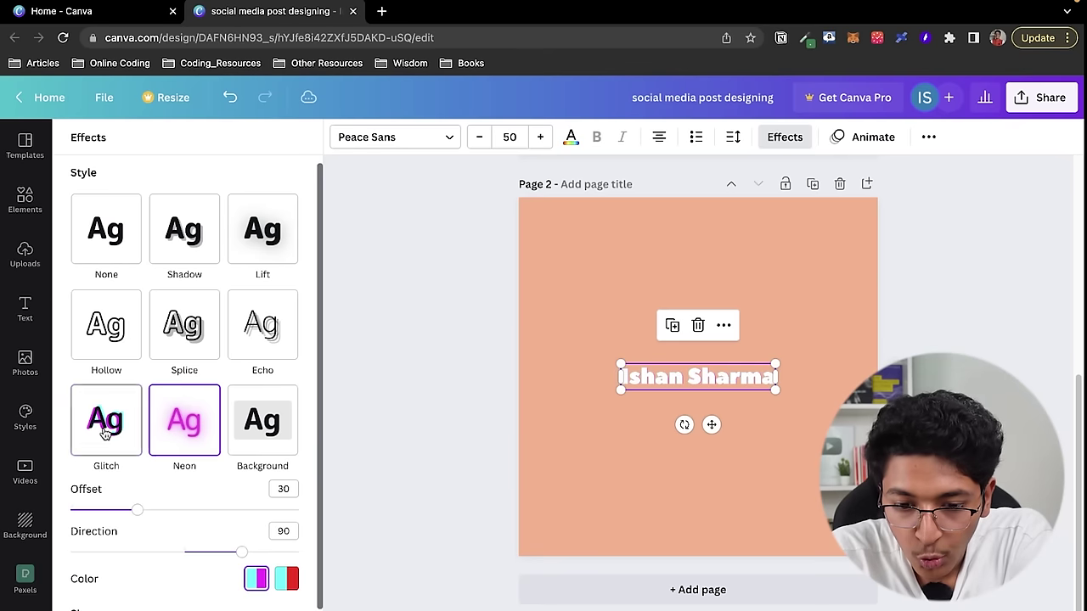
Apply the Curve shape to the page 2 name text, flatten it to a gentle arc, and deselect the text
{"action": "scroll", "coordinate": [166, 482], "scroll_direction": "down", "scroll_amount": 2}
{"action": "scroll", "coordinate": [166, 482], "scroll_direction": "up", "scroll_amount": 2}
{"action": "scroll", "coordinate": [185, 518], "scroll_direction": "down", "scroll_amount": 2}
{"action": "left_click", "coordinate": [176, 598]}
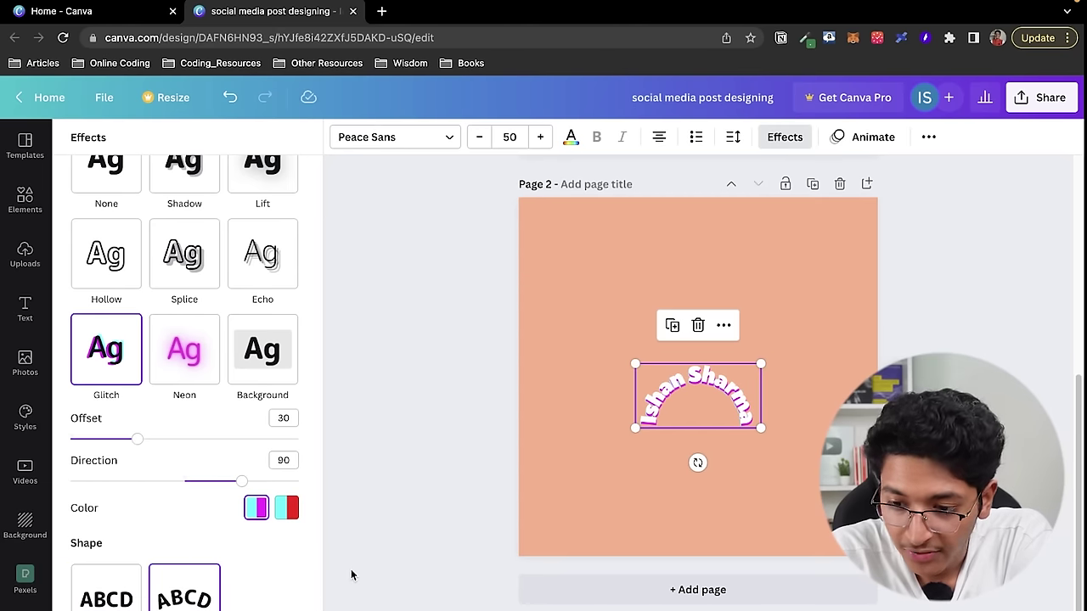
{"action": "scroll", "coordinate": [238, 548], "scroll_direction": "down", "scroll_amount": 1}
{"action": "left_click_drag", "start_coordinate": [162, 608], "coordinate": [127, 608]}
{"action": "left_click_drag", "start_coordinate": [225, 608], "coordinate": [209, 576]}
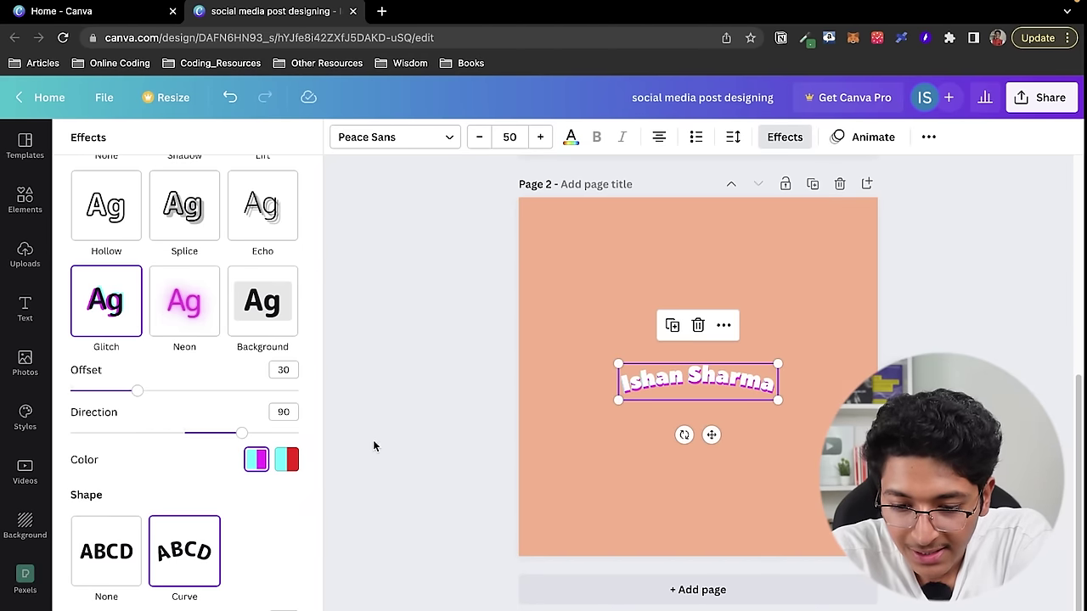
{"action": "left_click", "coordinate": [378, 446]}
{"action": "left_click", "coordinate": [396, 373]}
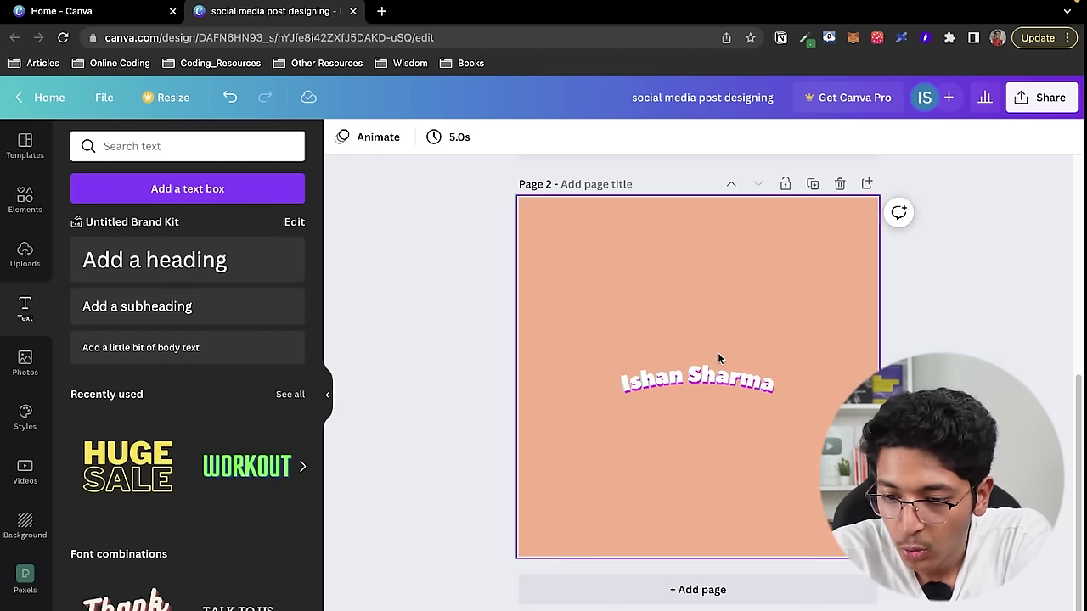
View the timing options of page 2 and close them without changing the duration
{"action": "scroll", "coordinate": [718, 352], "scroll_direction": "up", "scroll_amount": 5}
{"action": "scroll", "coordinate": [509, 347], "scroll_direction": "down", "scroll_amount": 5}
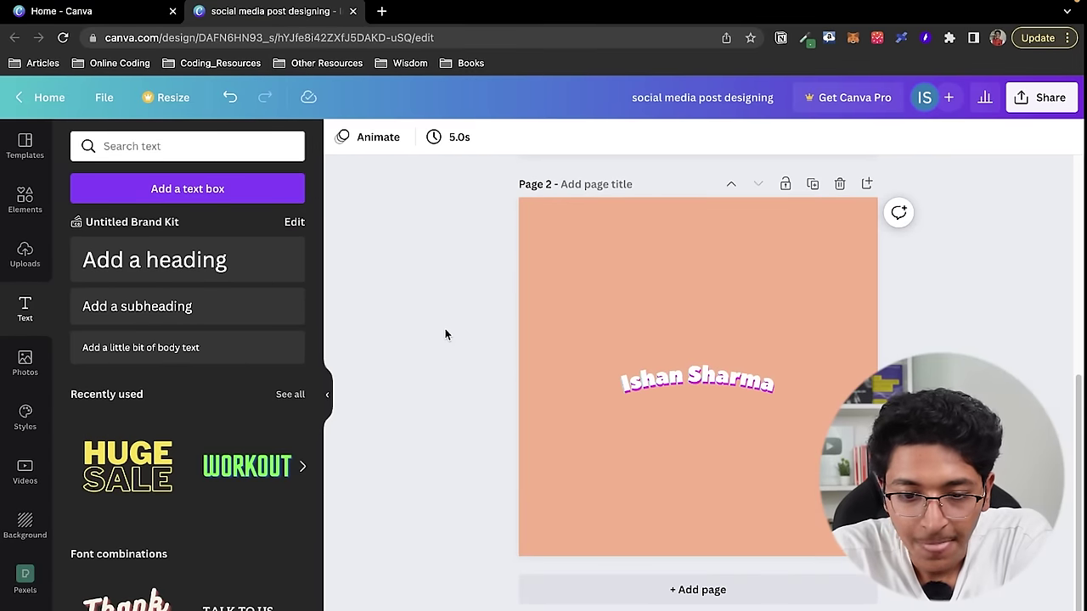
{"action": "left_click", "coordinate": [445, 141]}
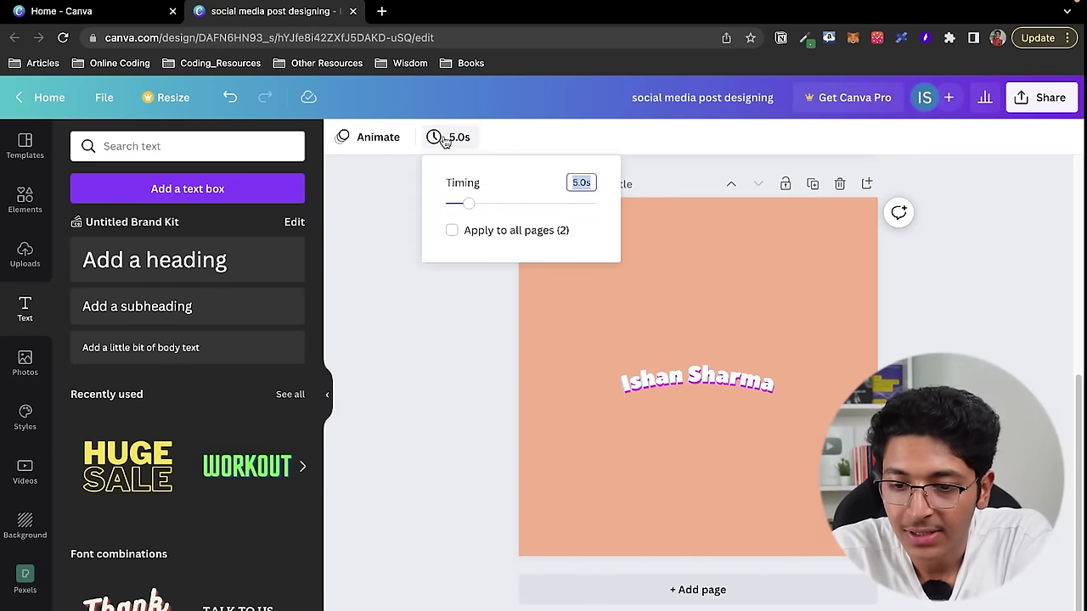
{"action": "left_click", "coordinate": [415, 427]}
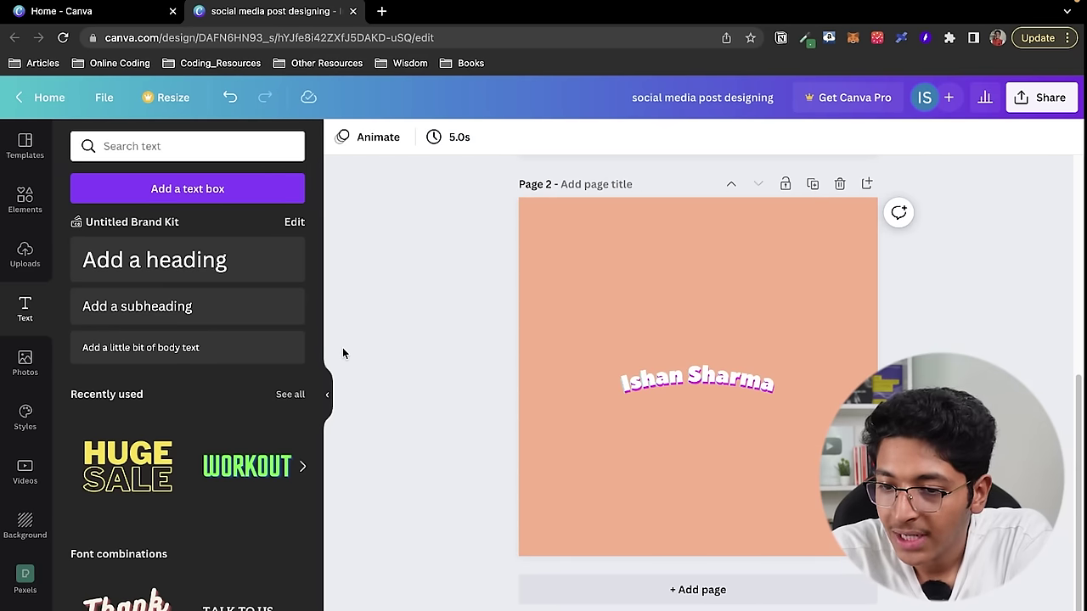
Browse the photo library and the colour palettes, font sets and combinations among the styles
{"action": "left_click", "coordinate": [22, 364]}
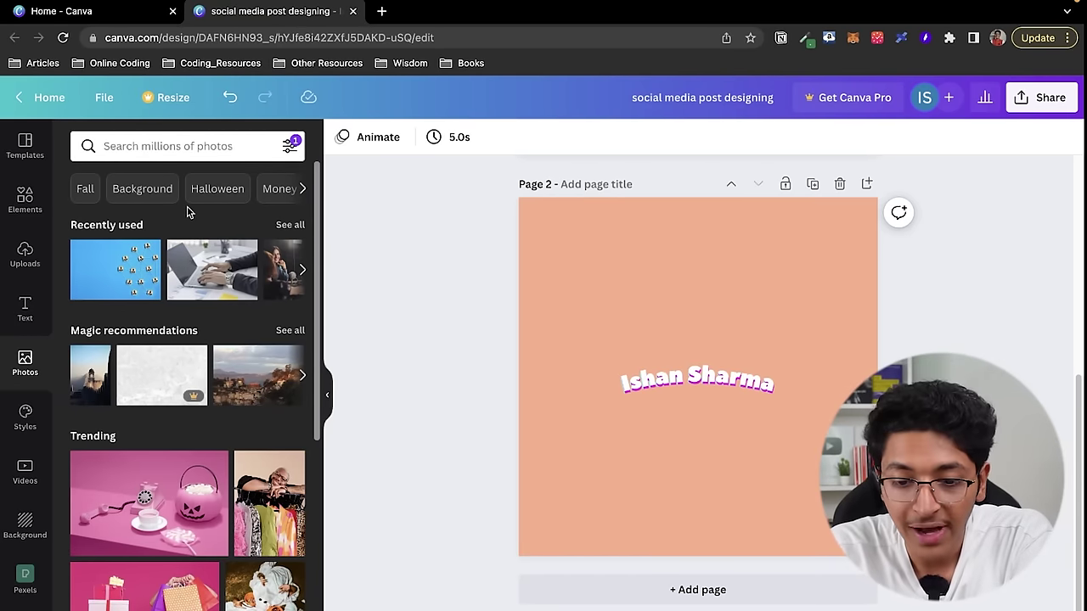
{"action": "left_click", "coordinate": [25, 418]}
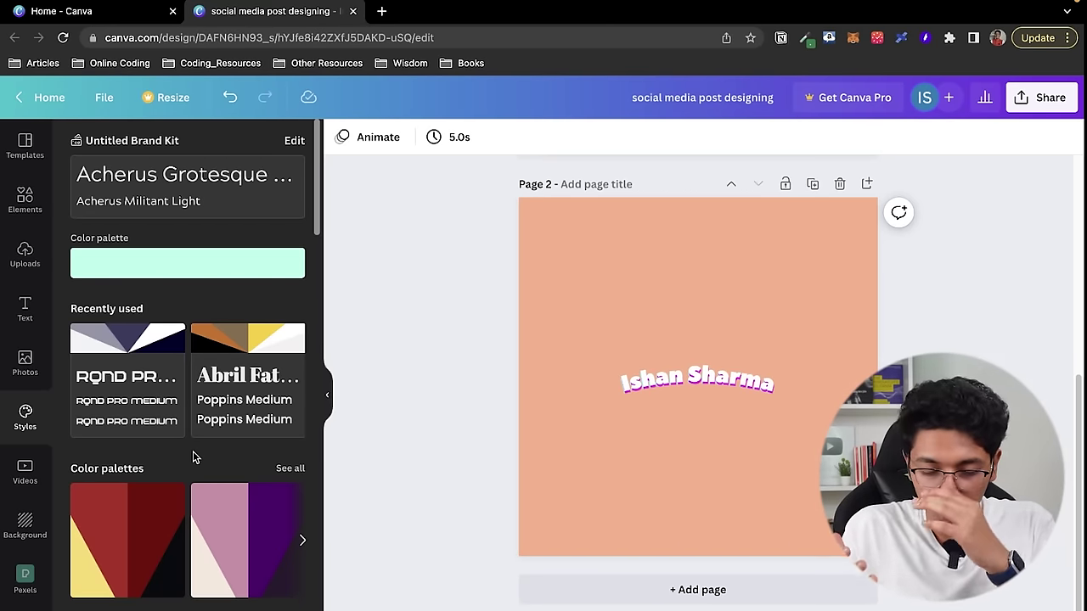
{"action": "scroll", "coordinate": [193, 458], "scroll_direction": "down", "scroll_amount": 5}
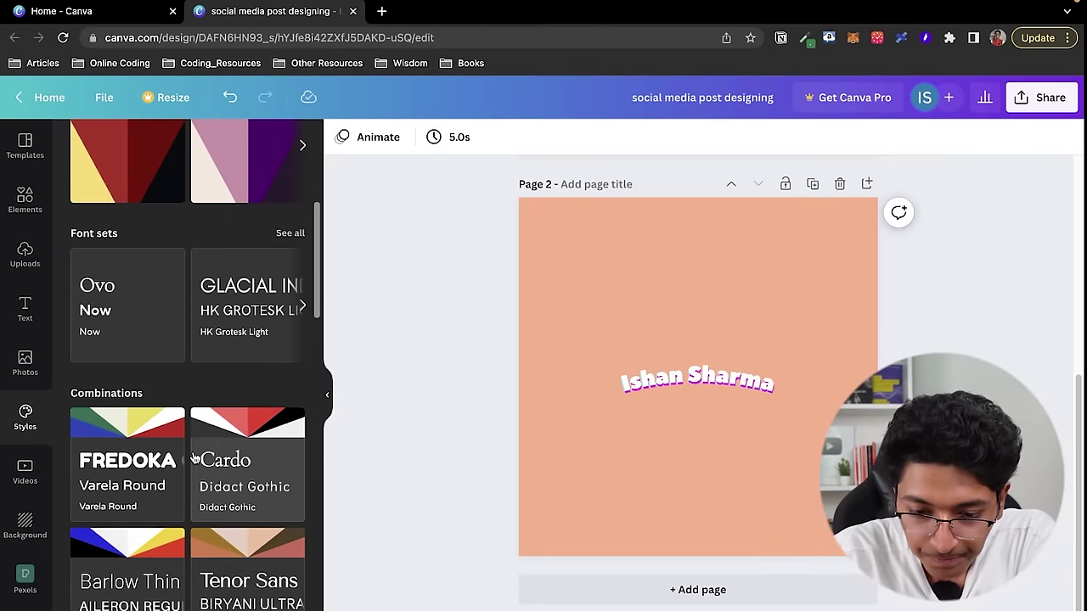
{"action": "scroll", "coordinate": [193, 458], "scroll_direction": "up", "scroll_amount": 5}
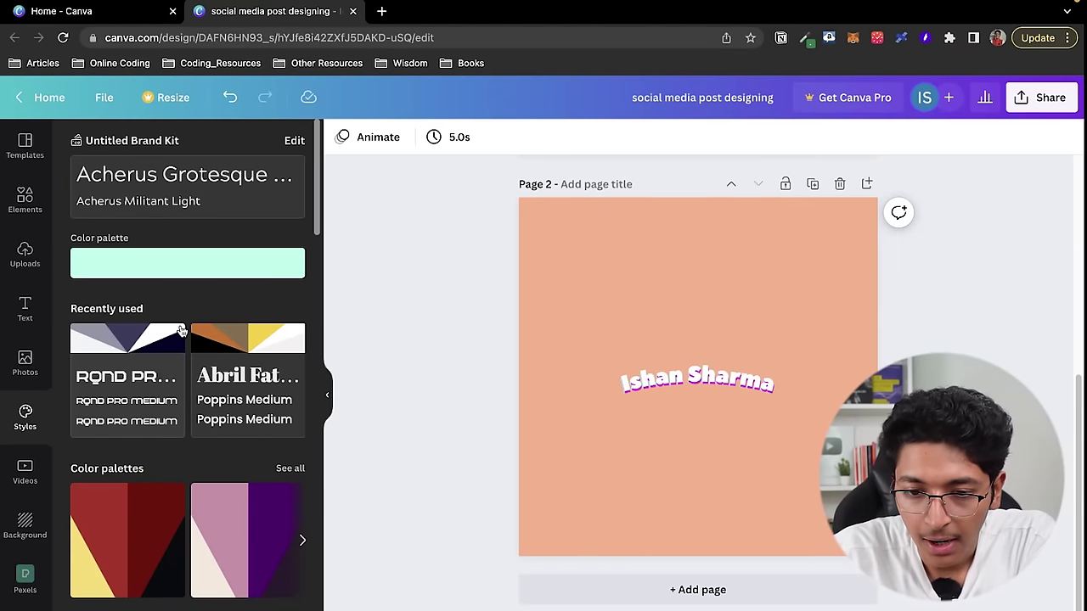
{"action": "scroll", "coordinate": [182, 331], "scroll_direction": "down", "scroll_amount": 2}
{"action": "scroll", "coordinate": [183, 332], "scroll_direction": "up", "scroll_amount": 2}
Apply the red, yellow and black palette to page 1, switch to the pink and purple palette, and shuffle its colours several times
{"action": "scroll", "coordinate": [692, 361], "scroll_direction": "up", "scroll_amount": 5}
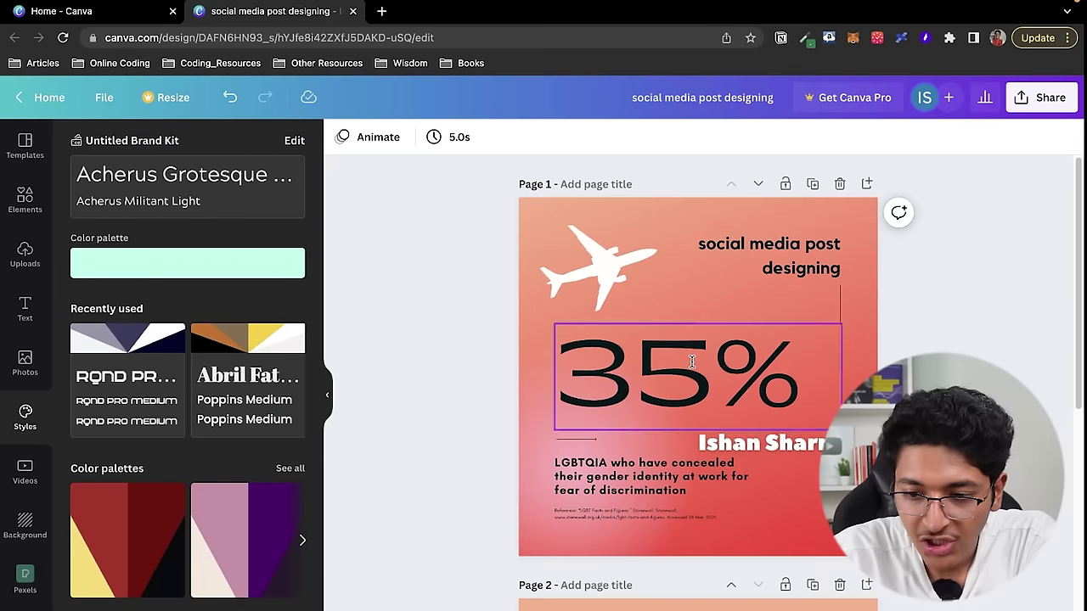
{"action": "left_click", "coordinate": [681, 290]}
{"action": "scroll", "coordinate": [129, 439], "scroll_direction": "down", "scroll_amount": 2}
{"action": "left_click", "coordinate": [129, 439]}
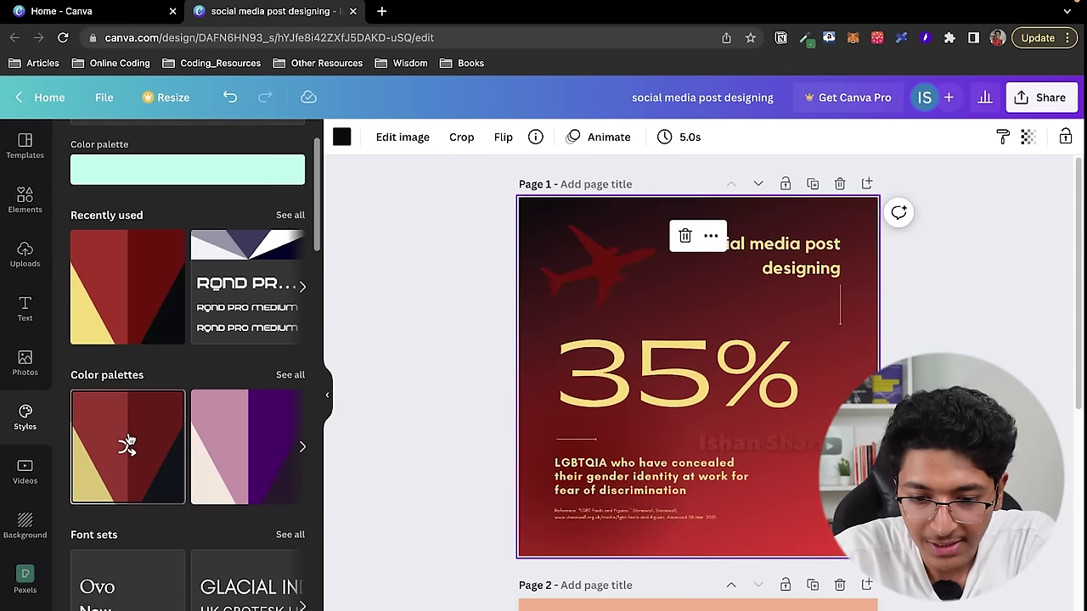
{"action": "left_click", "coordinate": [242, 448]}
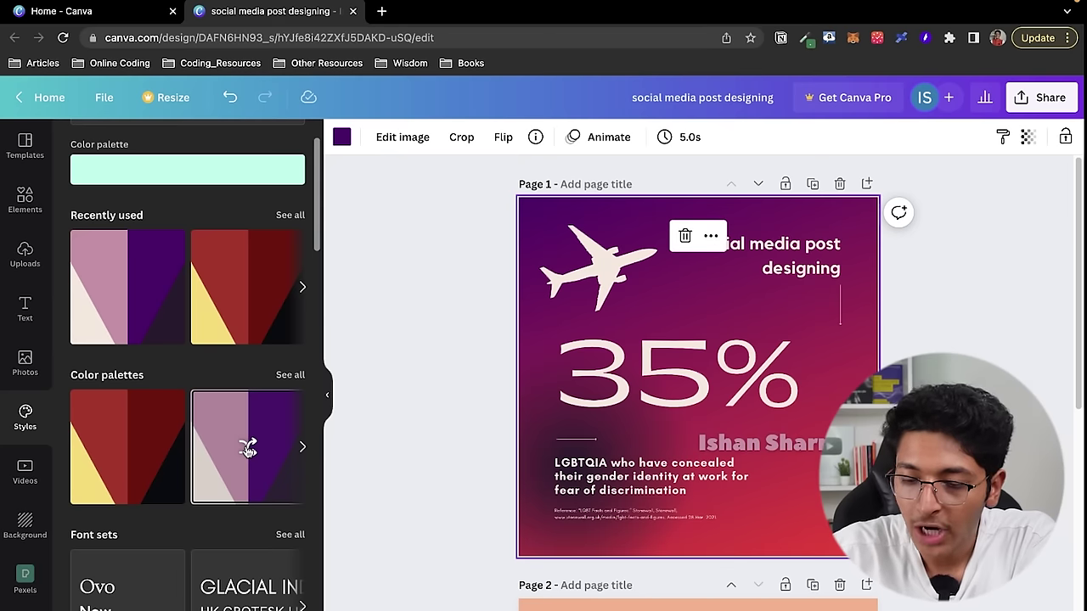
{"action": "left_click", "coordinate": [247, 451]}
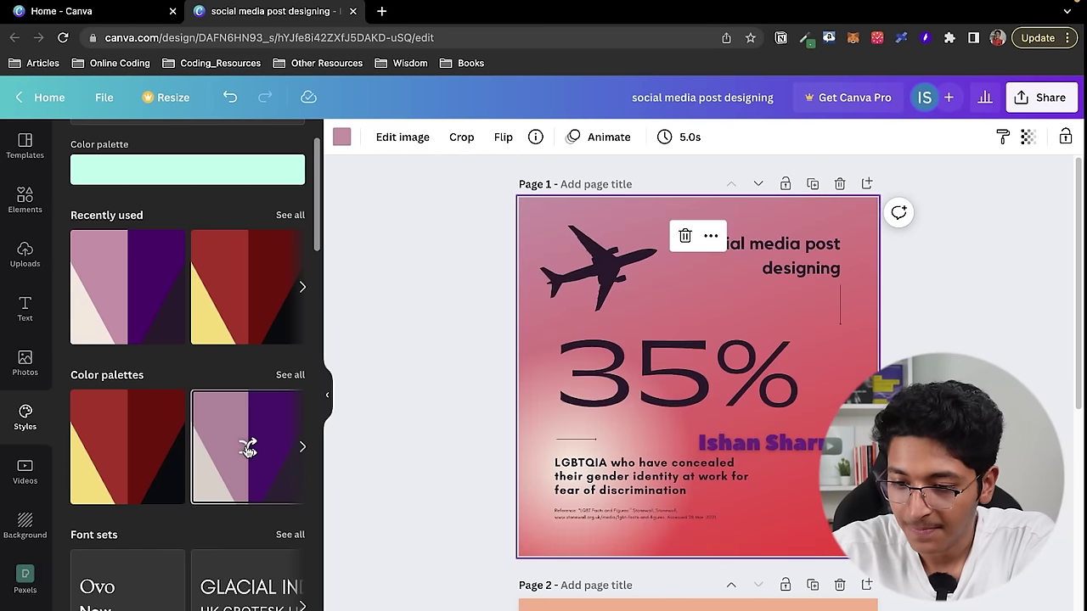
{"action": "left_click", "coordinate": [247, 450]}
{"action": "left_click", "coordinate": [247, 450]}
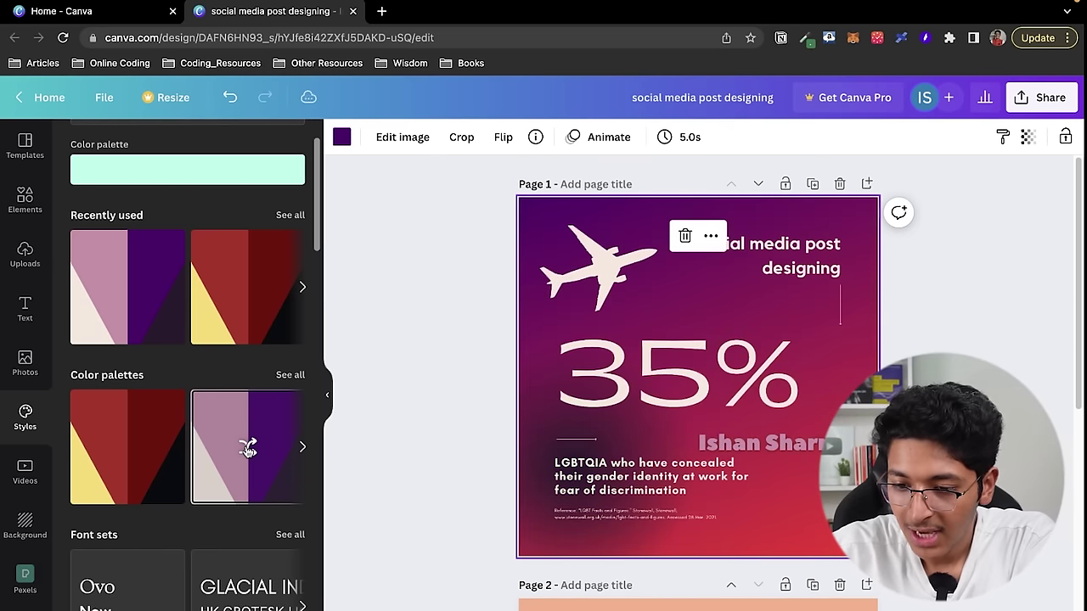
{"action": "left_click", "coordinate": [247, 450]}
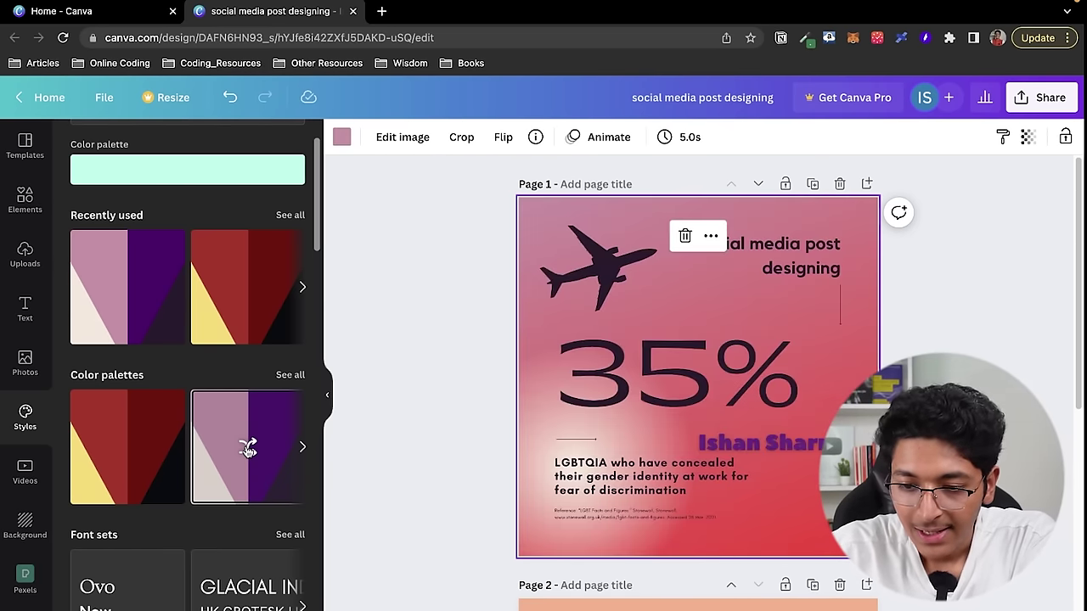
Apply the Tenor Sans, Biryani Ultra and Forum style combination to page 1 and shuffle its colours
{"action": "scroll", "coordinate": [248, 450], "scroll_direction": "down", "scroll_amount": 5}
{"action": "left_click", "coordinate": [249, 294]}
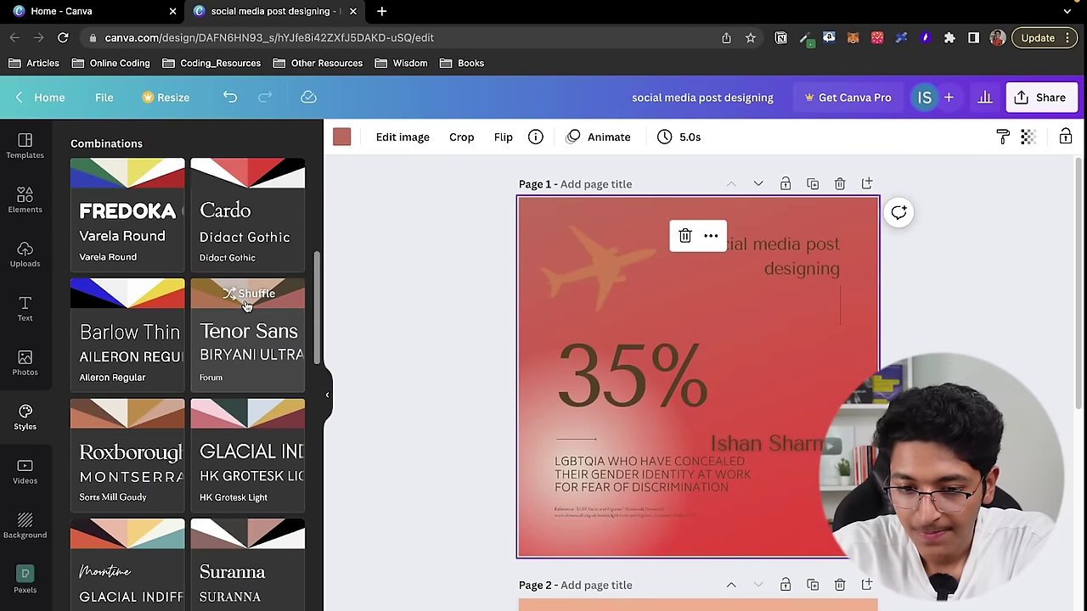
{"action": "left_click", "coordinate": [240, 298]}
{"action": "left_click", "coordinate": [240, 299]}
{"action": "left_click", "coordinate": [240, 298]}
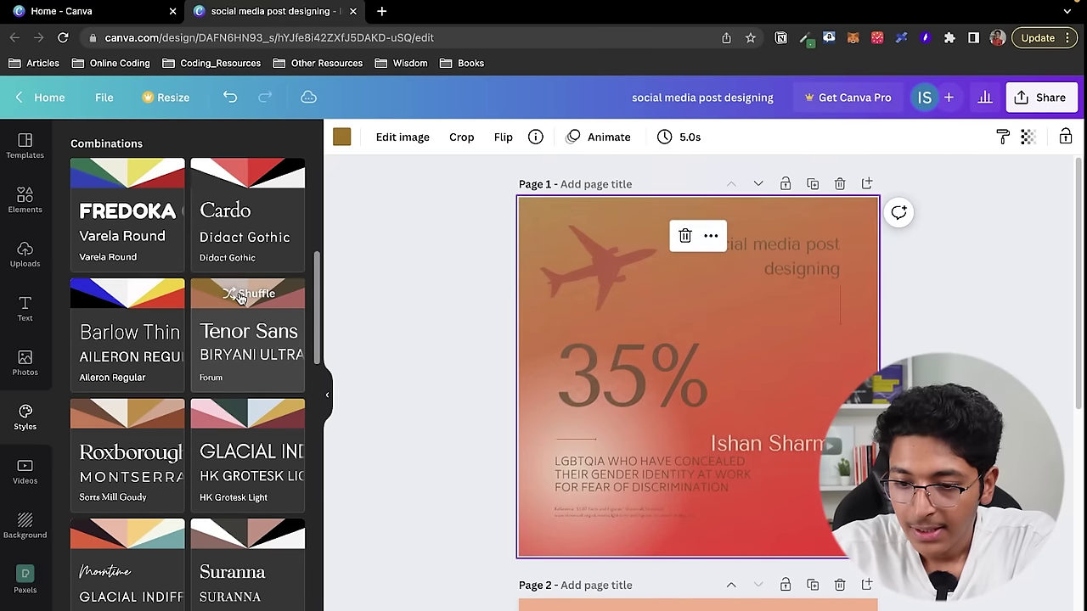
Shuffle the colours of the Tenor Sans, Biryani Ultra and Forum combination on page 1 once more
{"action": "left_click", "coordinate": [240, 298]}
{"action": "scroll", "coordinate": [184, 322], "scroll_direction": "down", "scroll_amount": 10}
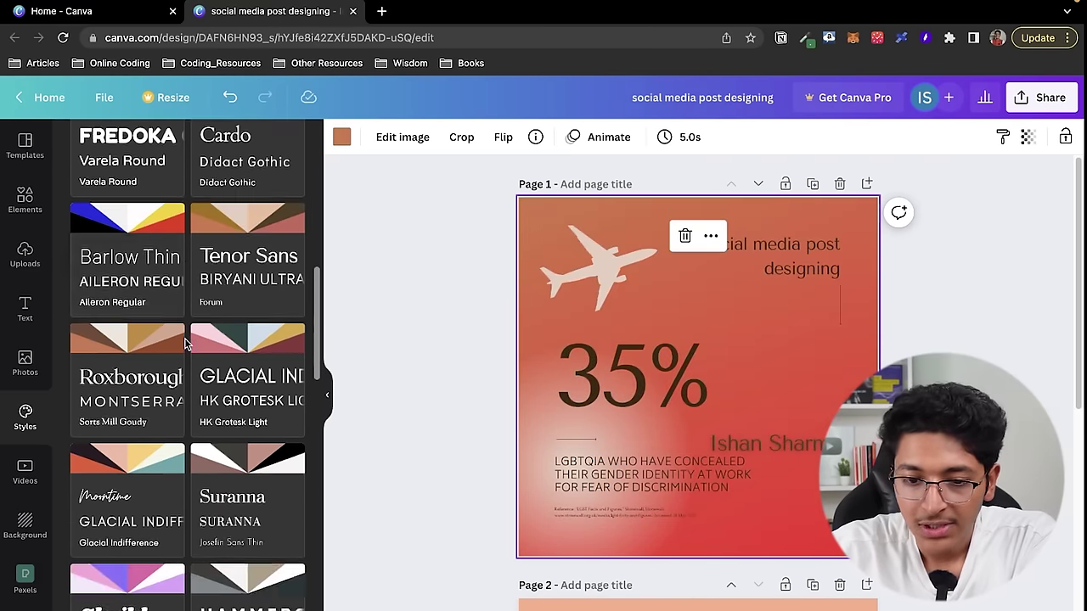
Try the 15-second aerial bridge video on page 1, moved up and narrowed from its left edge, and delete it
{"action": "left_click", "coordinate": [24, 474]}
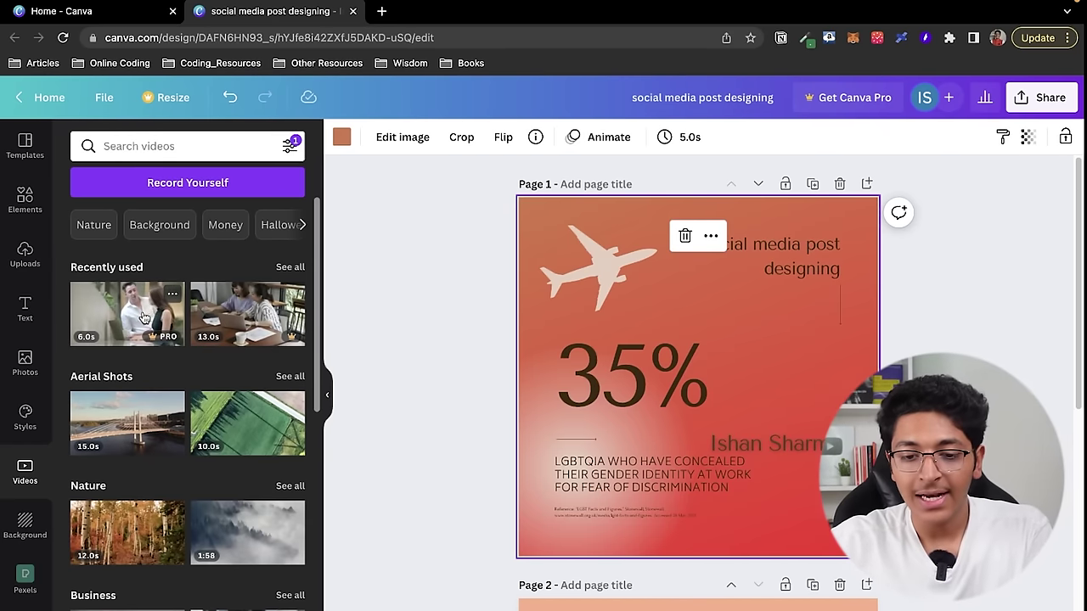
{"action": "left_click", "coordinate": [138, 433]}
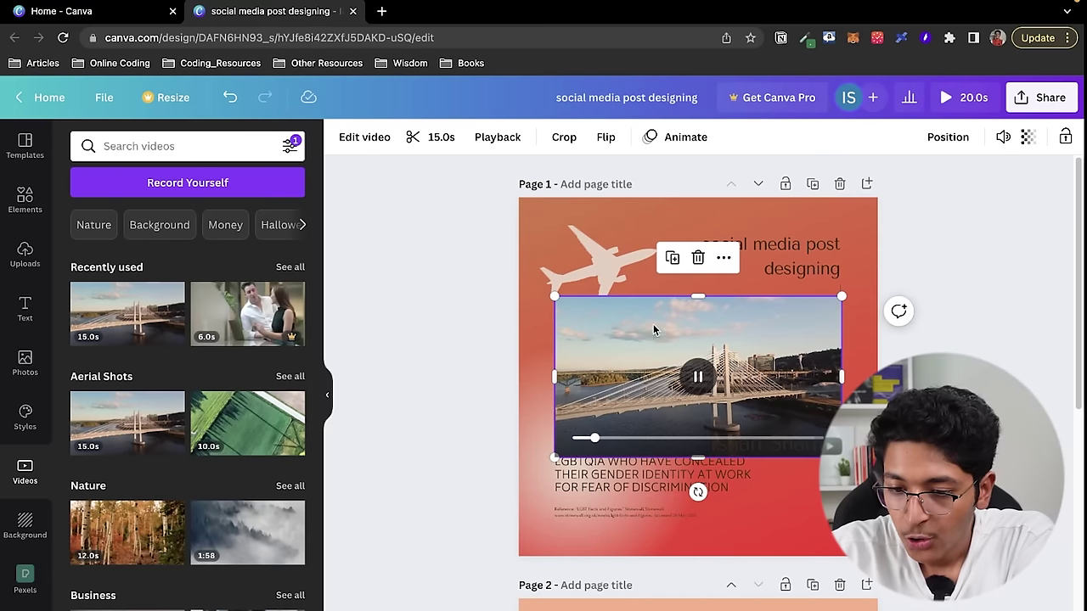
{"action": "left_click_drag", "start_coordinate": [643, 332], "coordinate": [636, 299]}
{"action": "left_click_drag", "start_coordinate": [546, 342], "coordinate": [592, 345]}
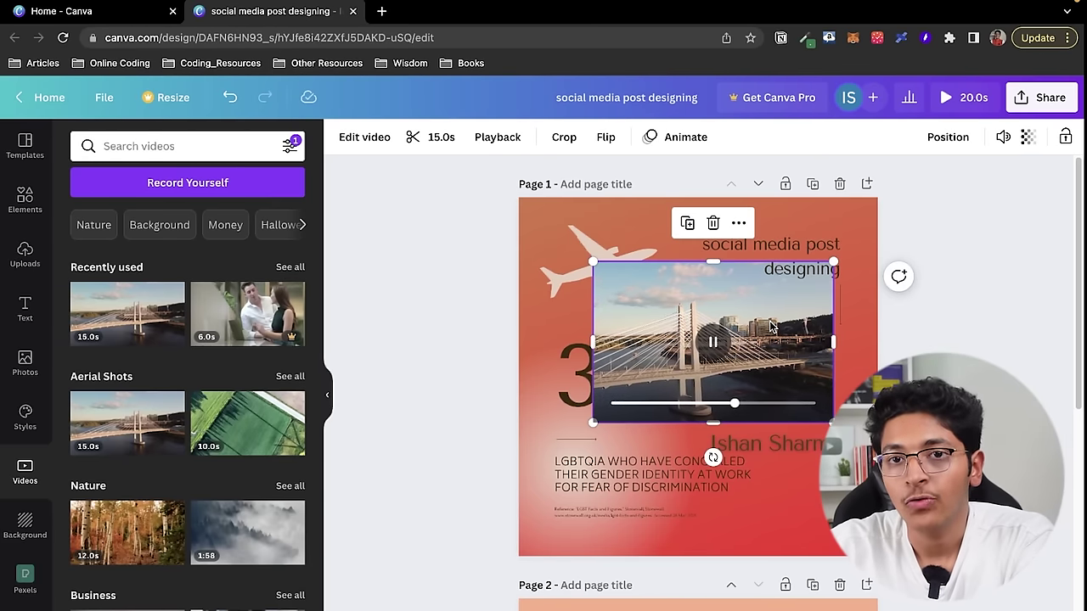
{"action": "key", "text": "Delete"}
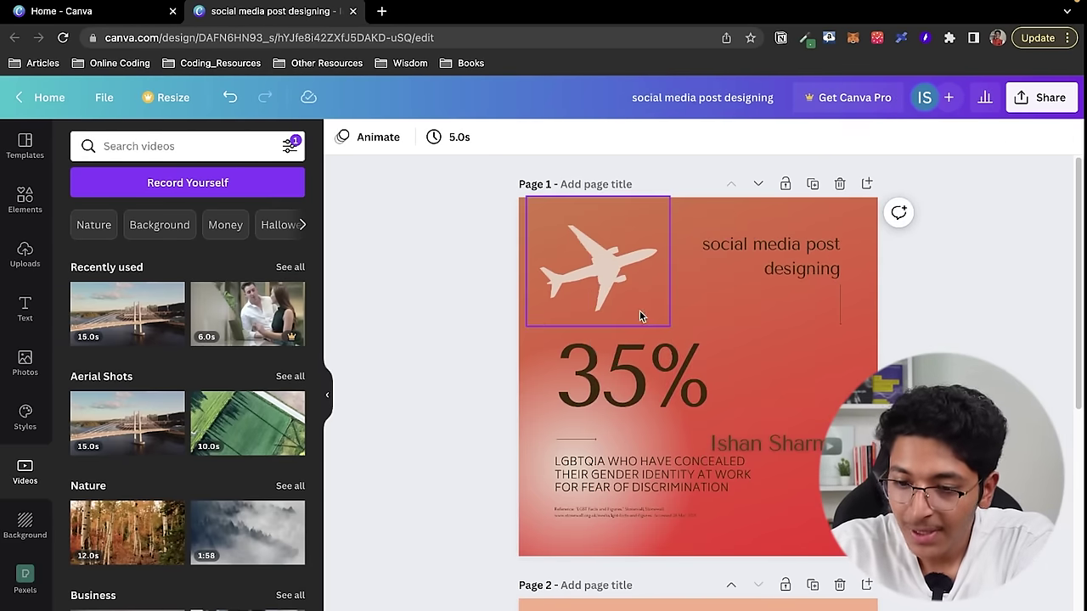
Browse the background library's images, textures and gradients without applying any
{"action": "left_click", "coordinate": [37, 534]}
{"action": "scroll", "coordinate": [204, 383], "scroll_direction": "down", "scroll_amount": 10}
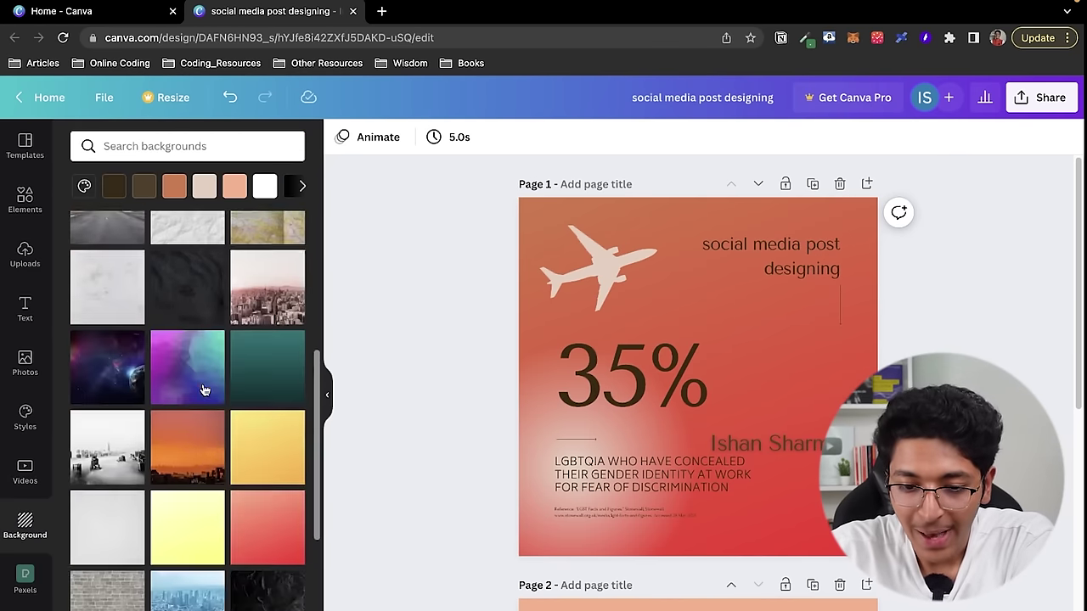
{"action": "scroll", "coordinate": [204, 390], "scroll_direction": "down", "scroll_amount": 3}
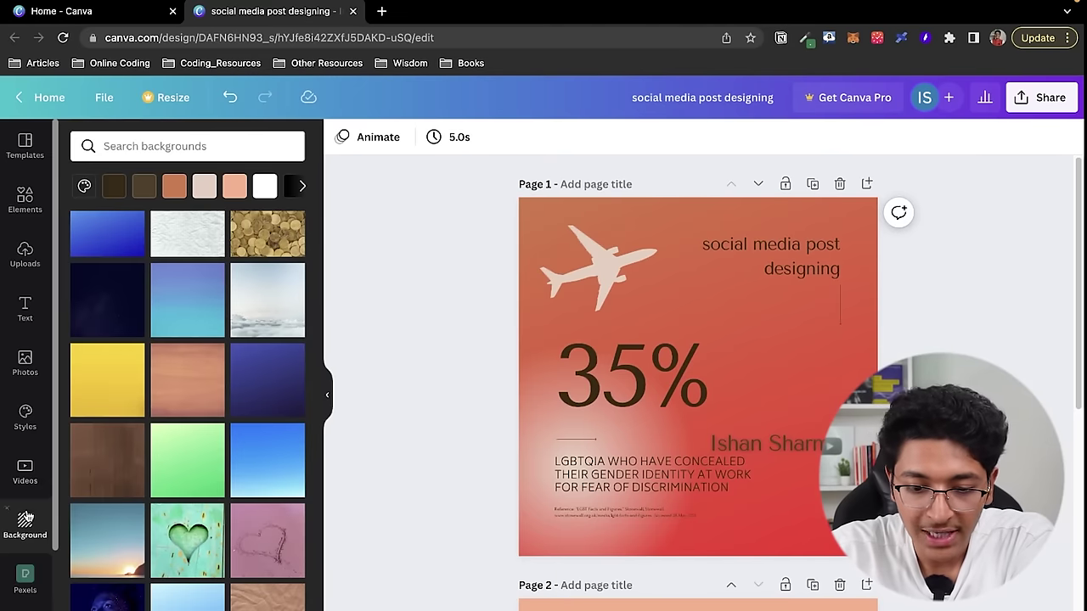
{"action": "scroll", "coordinate": [27, 517], "scroll_direction": "down", "scroll_amount": 2}
{"action": "scroll", "coordinate": [28, 516], "scroll_direction": "up", "scroll_amount": 2}
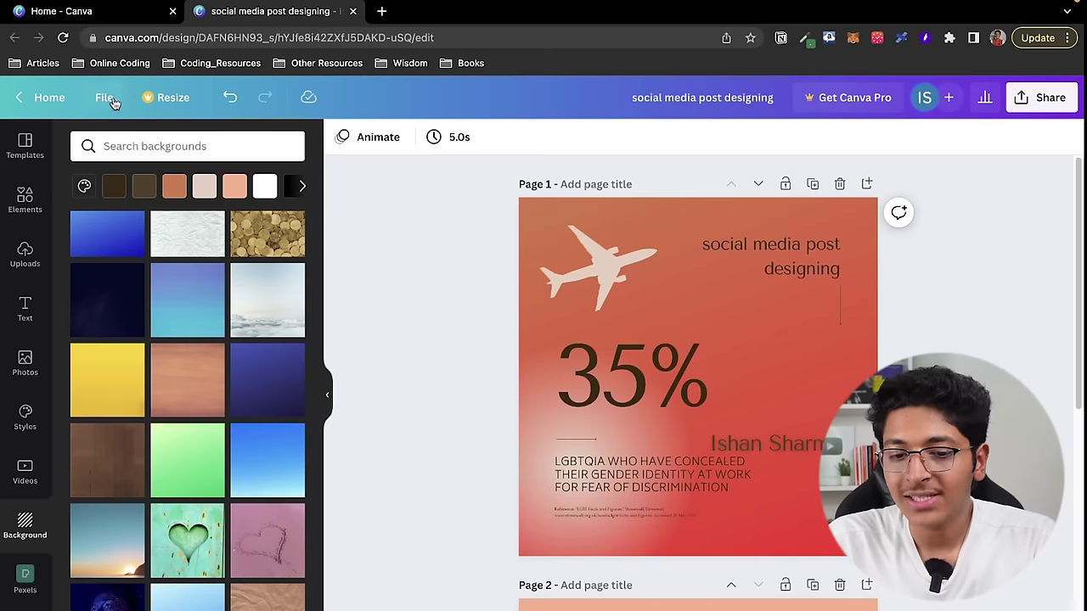
Return to the home page, create a blank 1920 × 1080 px video design, and close the leftover home page
{"action": "left_click", "coordinate": [34, 98]}
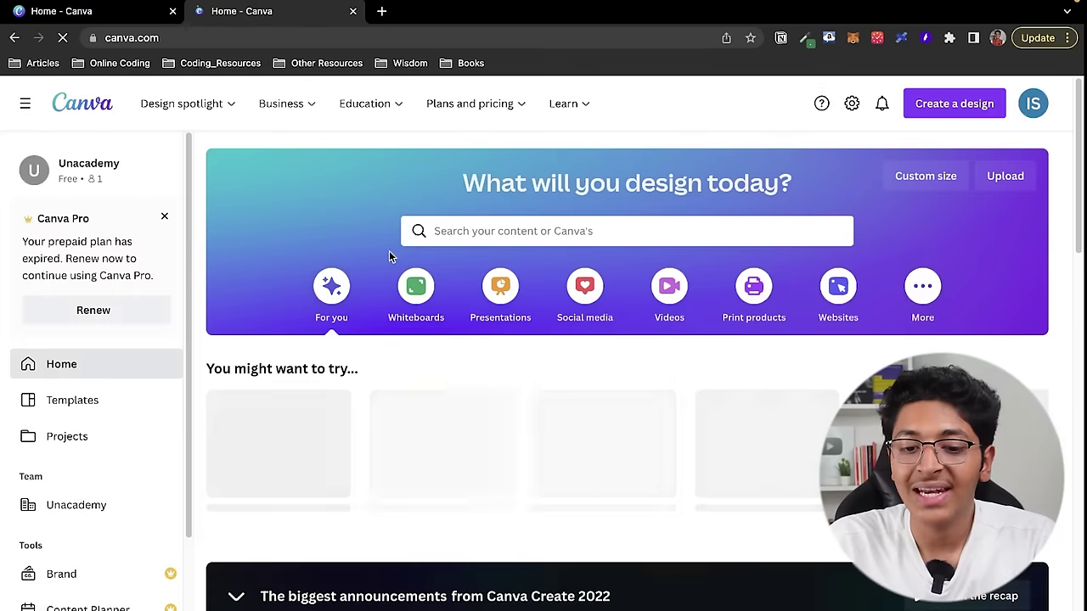
{"action": "left_click", "coordinate": [671, 289]}
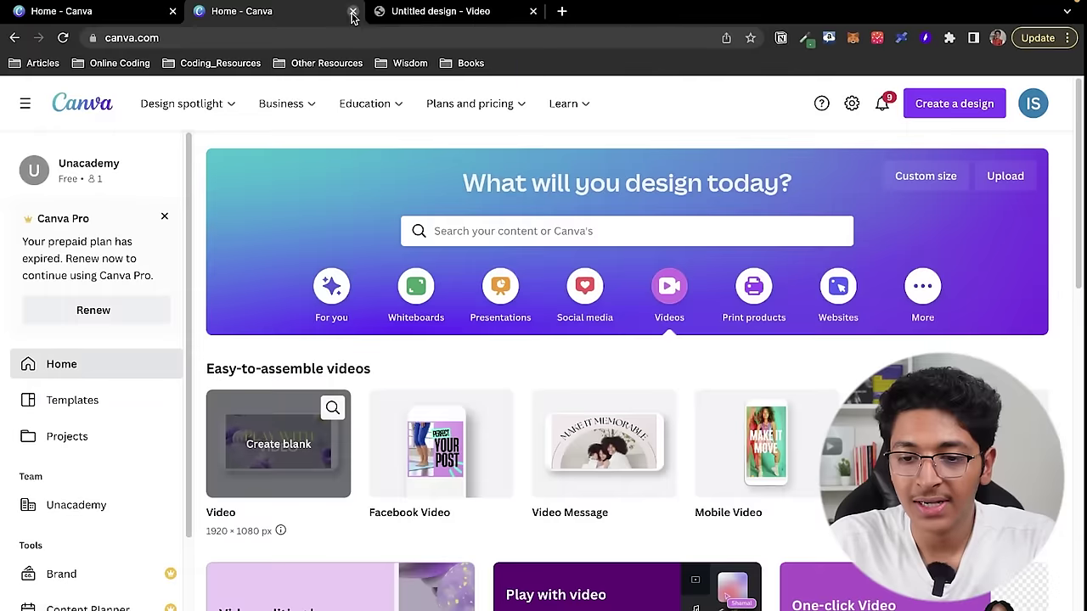
{"action": "left_click", "coordinate": [272, 442]}
{"action": "left_click", "coordinate": [358, 316]}
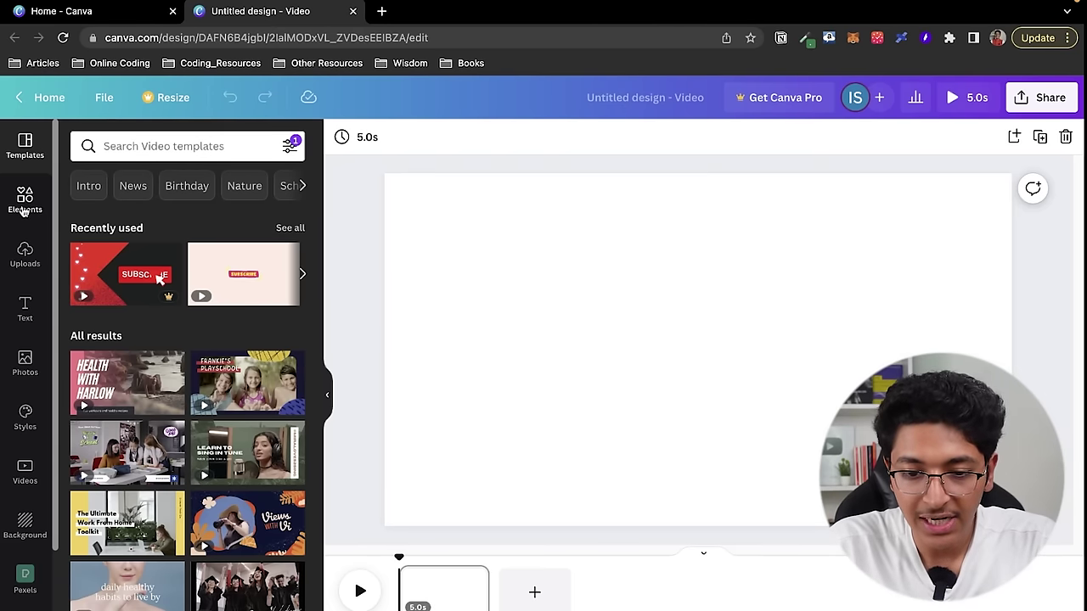
Add the 10-second aerial video of the green field to the first page and enlarge it to fill the page
{"action": "left_click", "coordinate": [26, 468]}
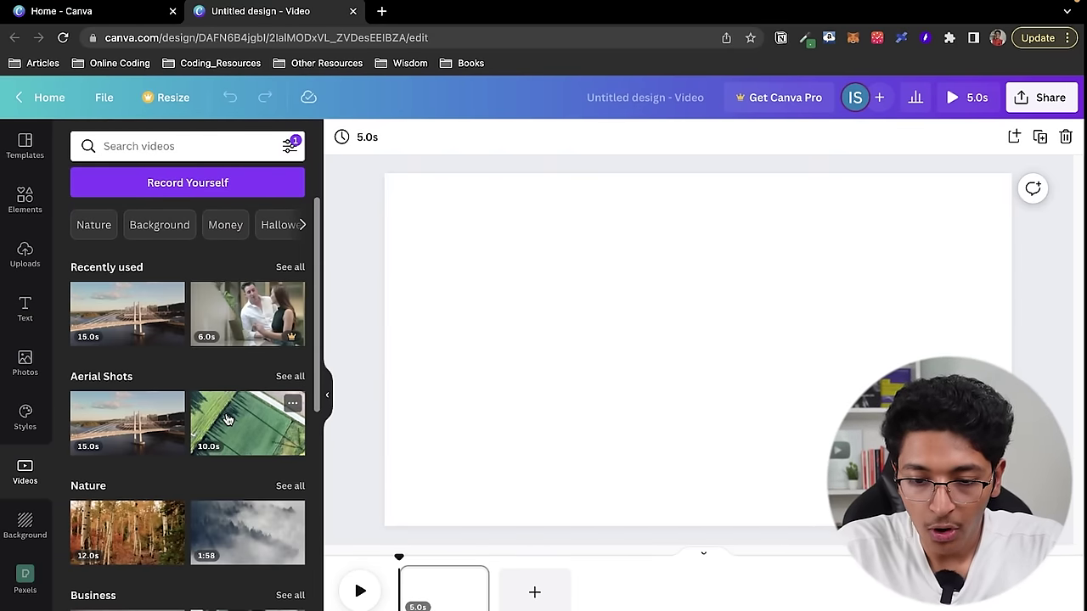
{"action": "left_click", "coordinate": [218, 411]}
{"action": "left_click_drag", "start_coordinate": [447, 209], "coordinate": [384, 173]}
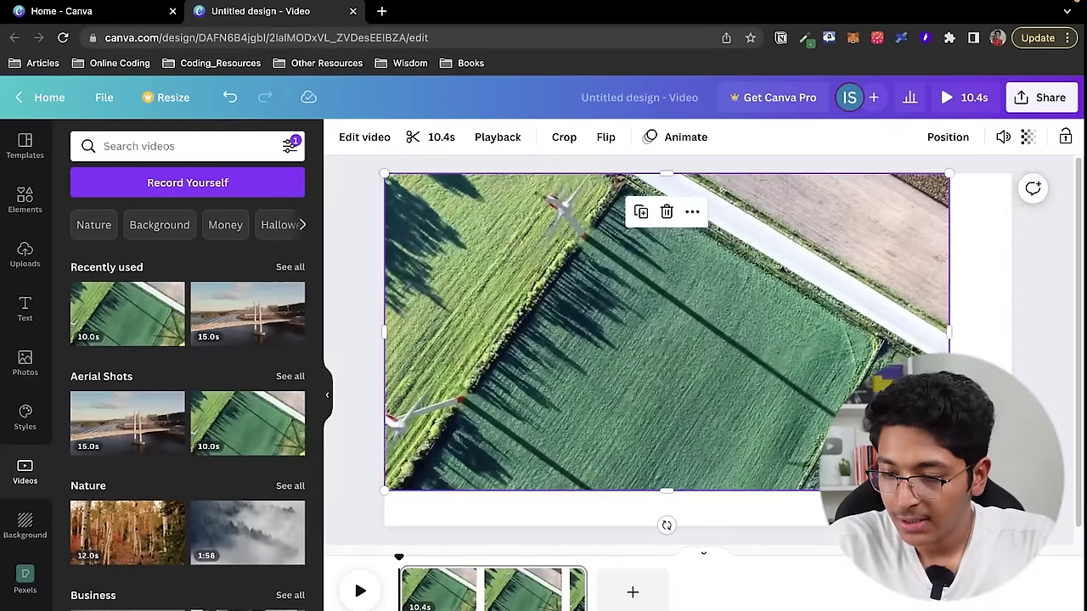
{"action": "left_click", "coordinate": [621, 537]}
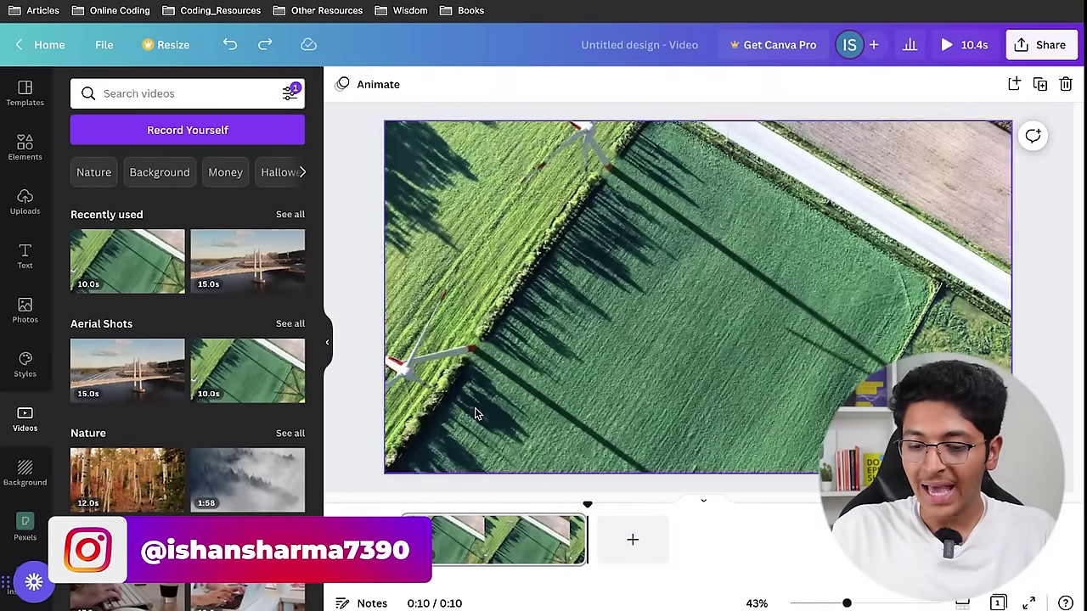
Add a second page with the 15-second bridge video and widen the video slightly from its left edge
{"action": "left_click", "coordinate": [632, 539]}
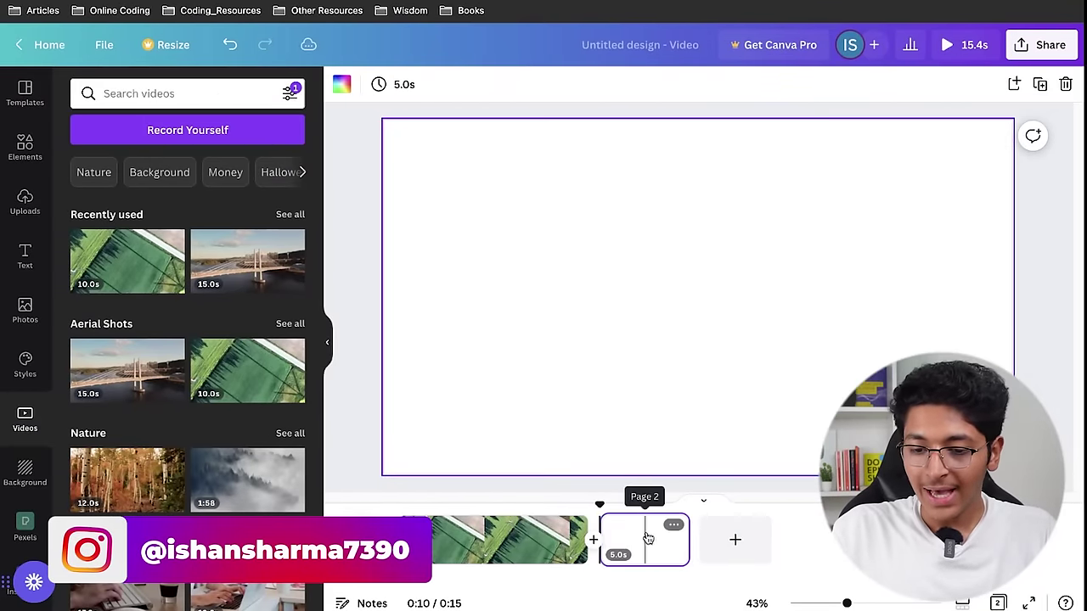
{"action": "left_click", "coordinate": [225, 285]}
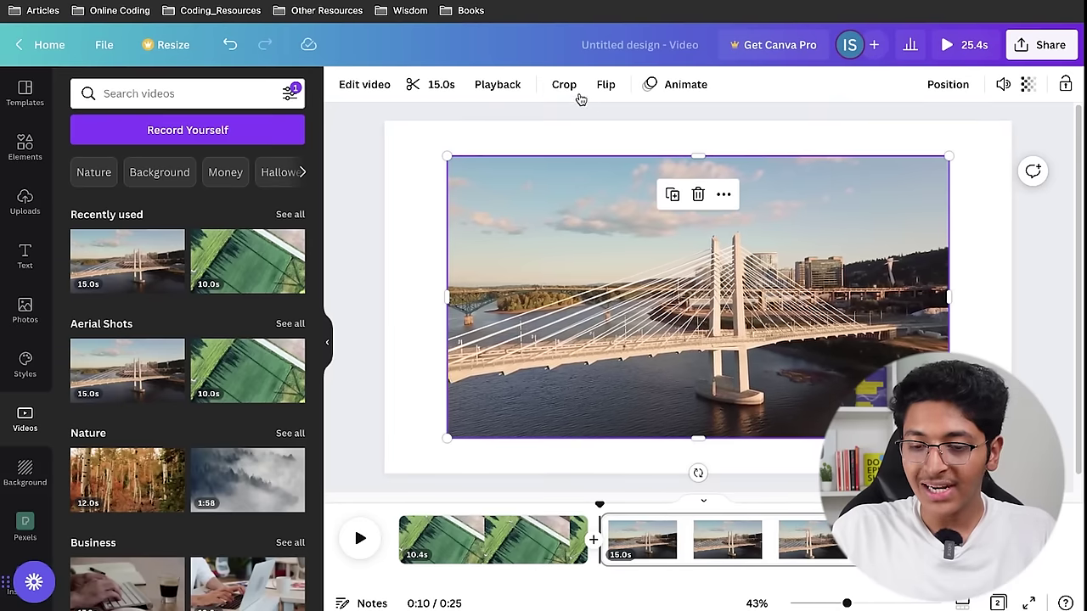
{"action": "mouse_move", "coordinate": [447, 298]}
{"action": "left_mouse_down"}
{"action": "mouse_move", "coordinate": [478, 296]}
{"action": "mouse_move", "coordinate": [401, 296]}
{"action": "mouse_move", "coordinate": [461, 296]}
{"action": "mouse_move", "coordinate": [425, 297]}
{"action": "left_mouse_up"}
Flip the bridge video horizontally and trim its end so the clip lasts 5.0 s
{"action": "left_click", "coordinate": [606, 85]}
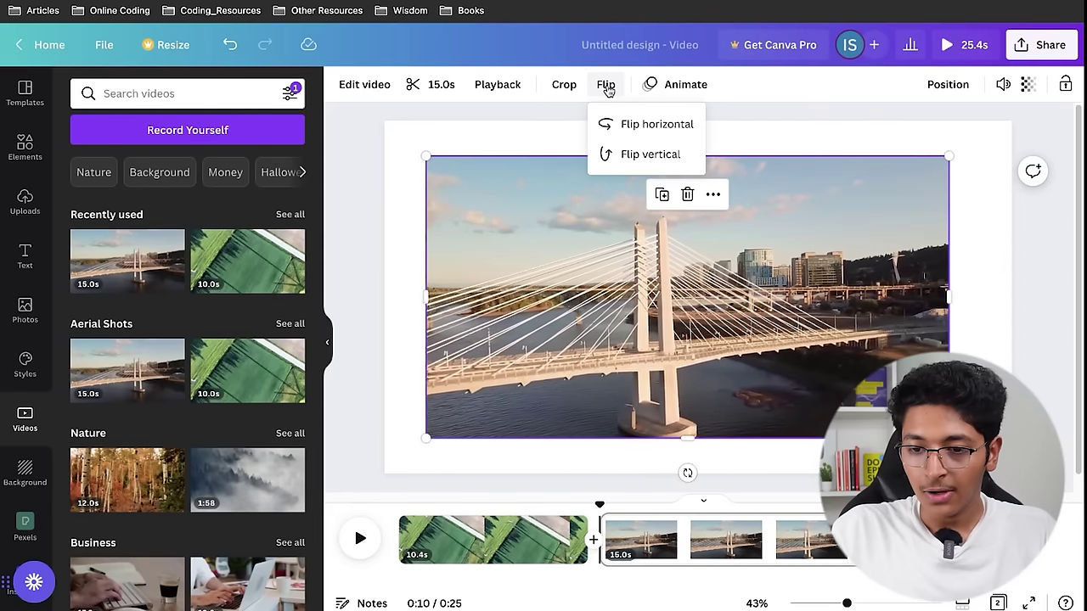
{"action": "left_click", "coordinate": [626, 124]}
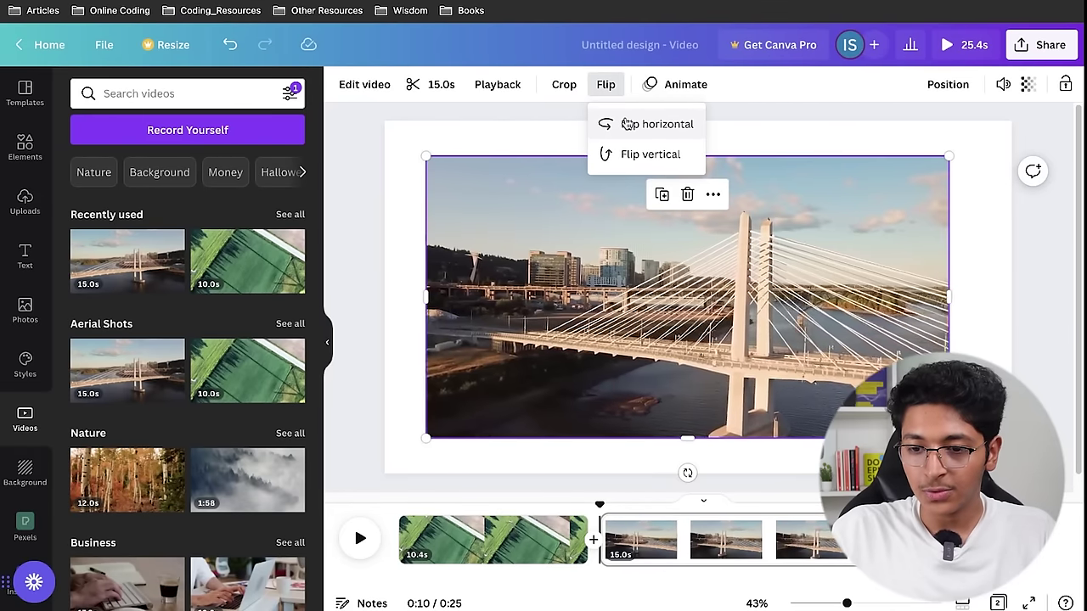
{"action": "left_click", "coordinate": [438, 85]}
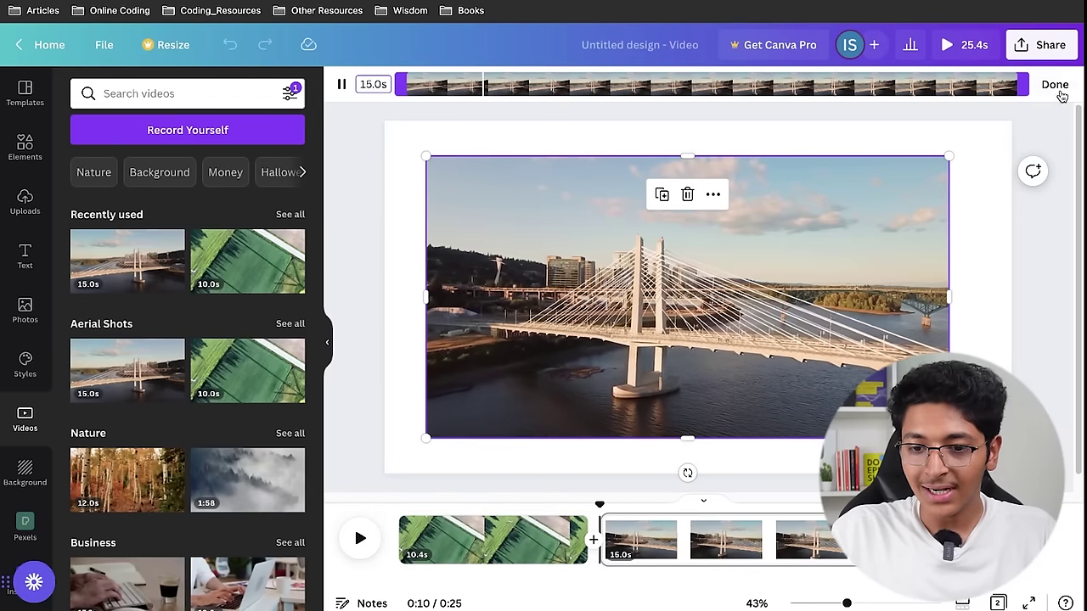
{"action": "left_click_drag", "start_coordinate": [1019, 79], "coordinate": [621, 85]}
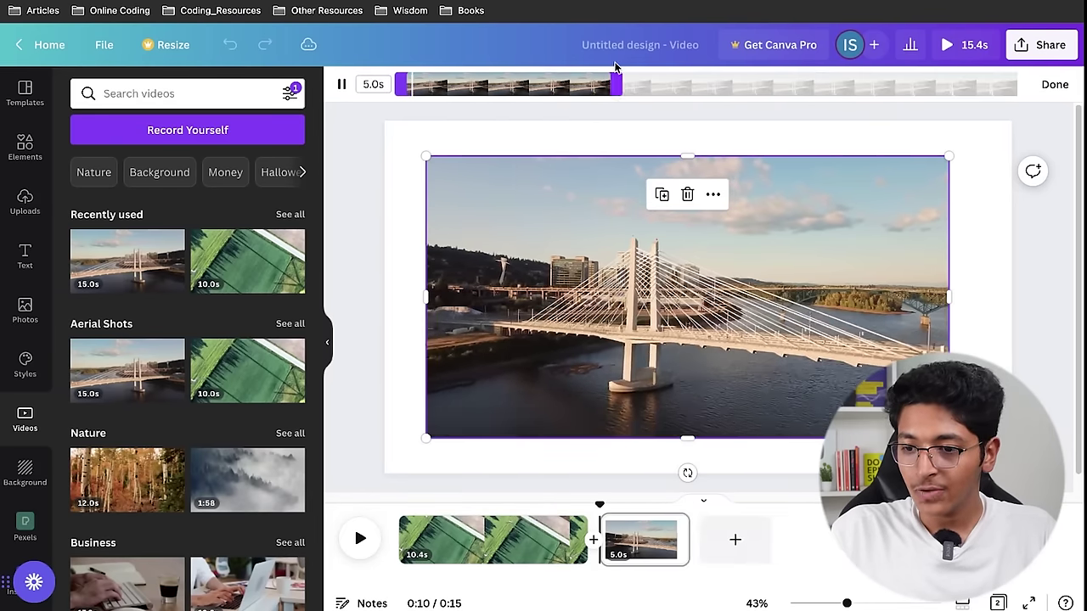
{"action": "left_click", "coordinate": [1054, 85]}
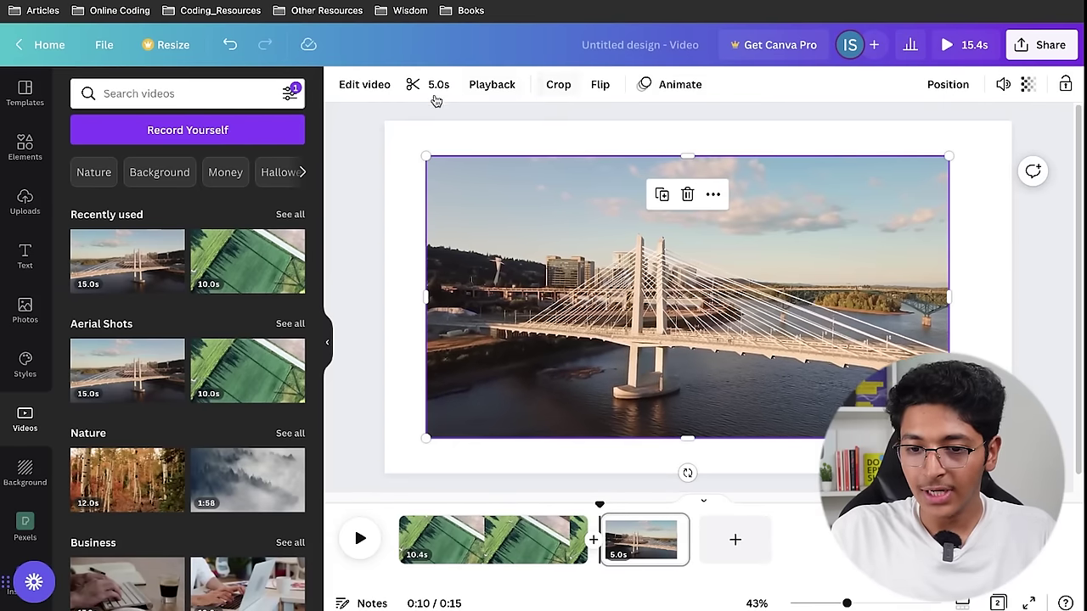
Examine the bridge video's effects and its white balance, light, colour and texture adjustments without changing them
{"action": "left_click", "coordinate": [367, 85]}
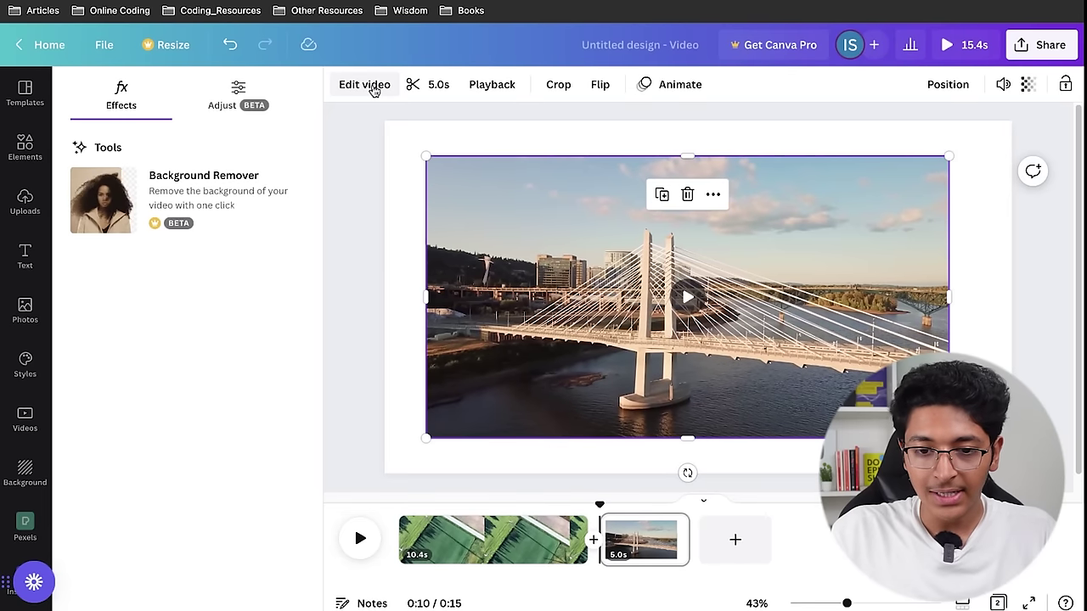
{"action": "left_click", "coordinate": [239, 94]}
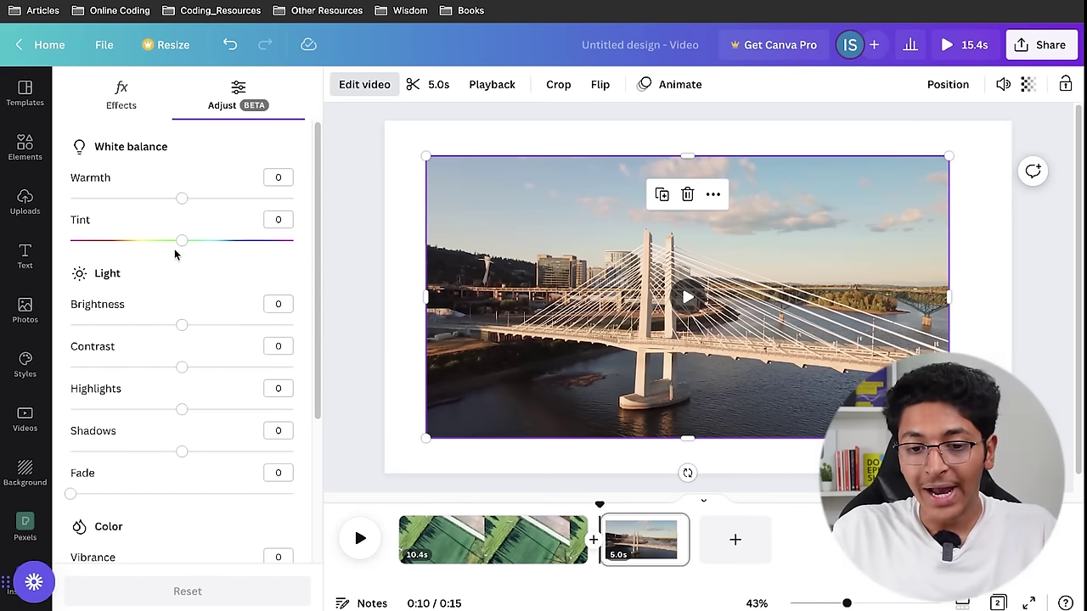
{"action": "scroll", "coordinate": [191, 326], "scroll_direction": "down", "scroll_amount": 1}
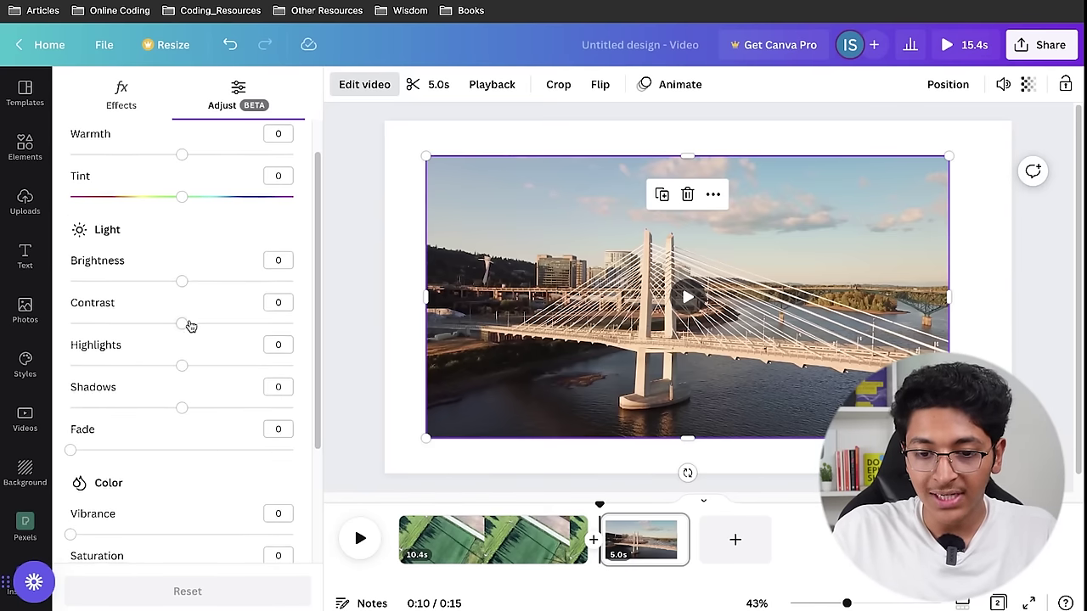
{"action": "scroll", "coordinate": [191, 326], "scroll_direction": "down", "scroll_amount": 4}
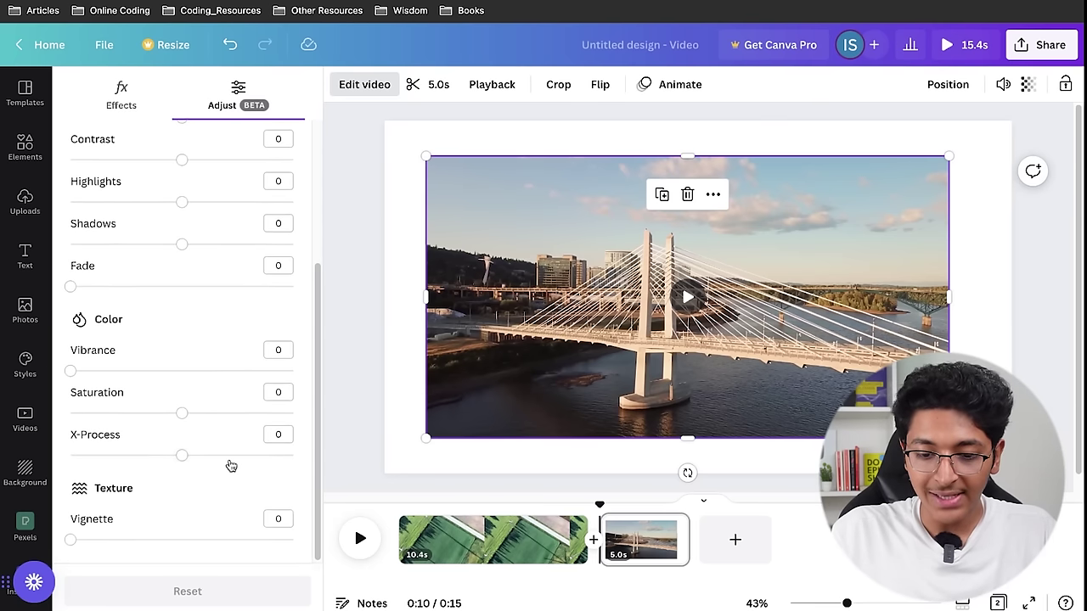
{"action": "scroll", "coordinate": [195, 309], "scroll_direction": "up", "scroll_amount": 5}
{"action": "left_click", "coordinate": [367, 93]}
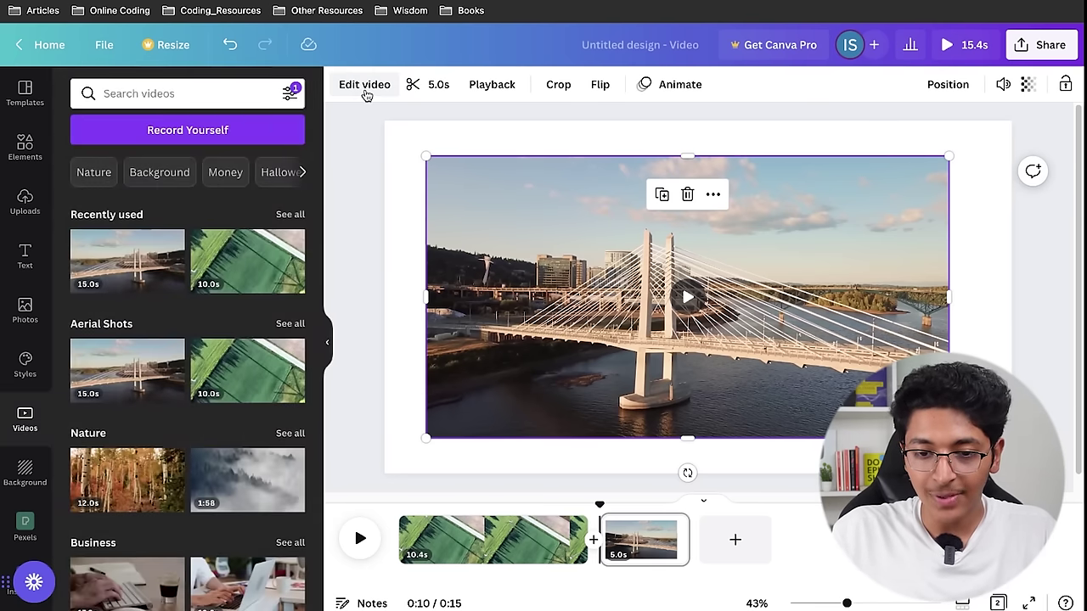
{"action": "left_click", "coordinate": [360, 157]}
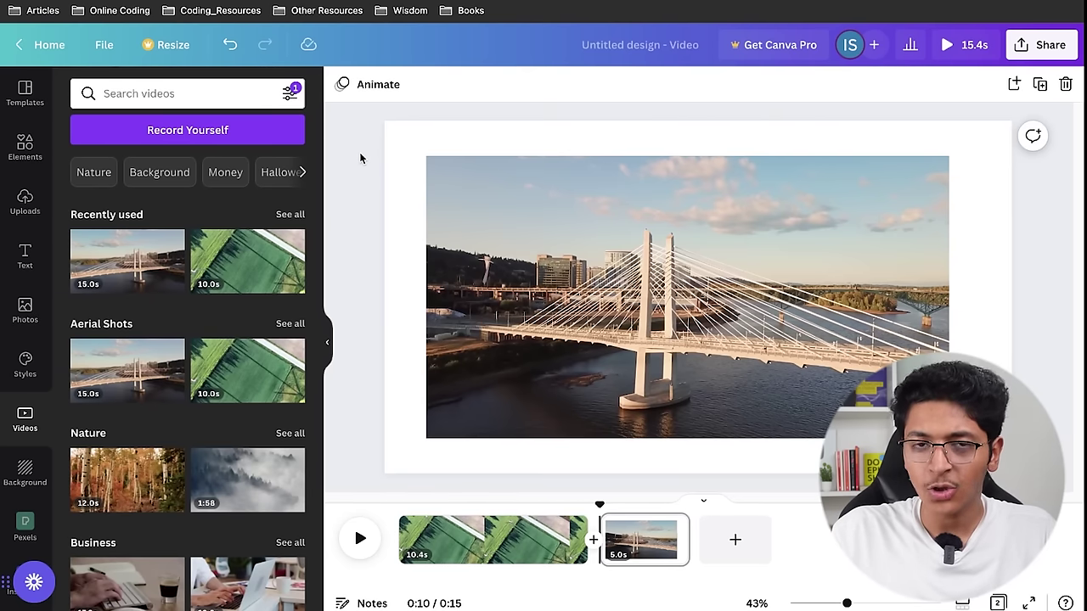
Enlarge the bridge video from its corners until it covers the whole second page
{"action": "left_click", "coordinate": [521, 201]}
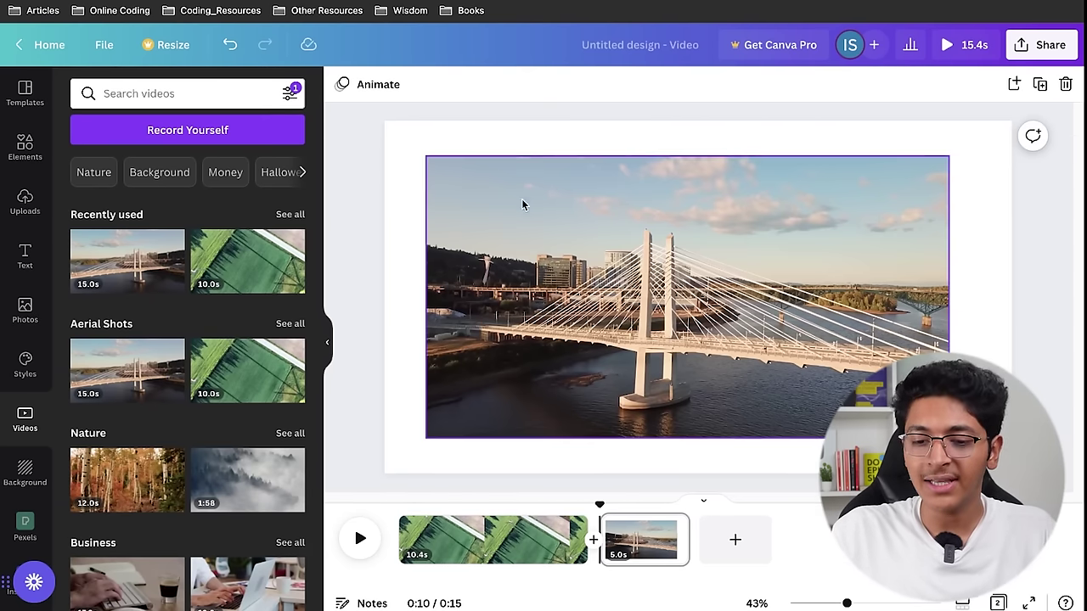
{"action": "left_click_drag", "start_coordinate": [422, 153], "coordinate": [385, 134]}
{"action": "left_click_drag", "start_coordinate": [948, 438], "coordinate": [1012, 472]}
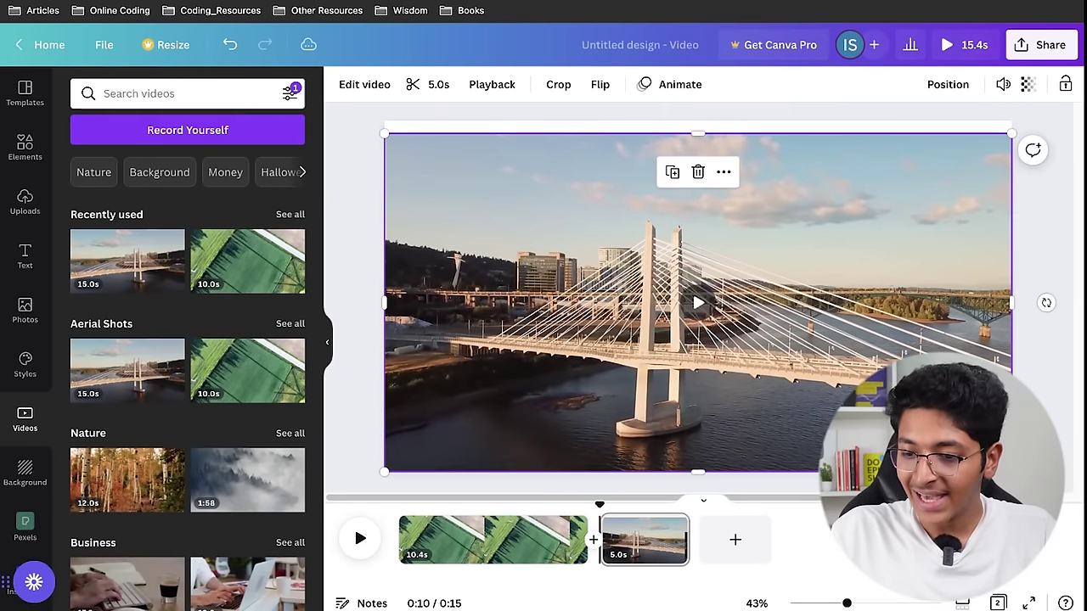
{"action": "left_click_drag", "start_coordinate": [380, 134], "coordinate": [360, 121]}
{"action": "left_click", "coordinate": [340, 172]}
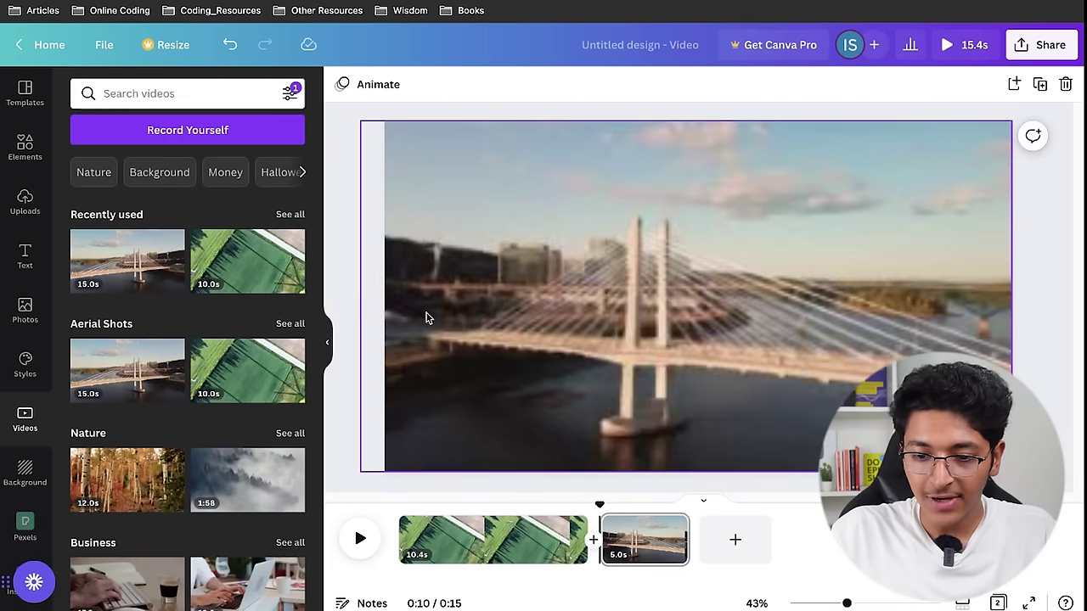
Trim the green field clip on the first page to 5.3 s and play back the sequence into the bridge clip
{"action": "left_click", "coordinate": [360, 539]}
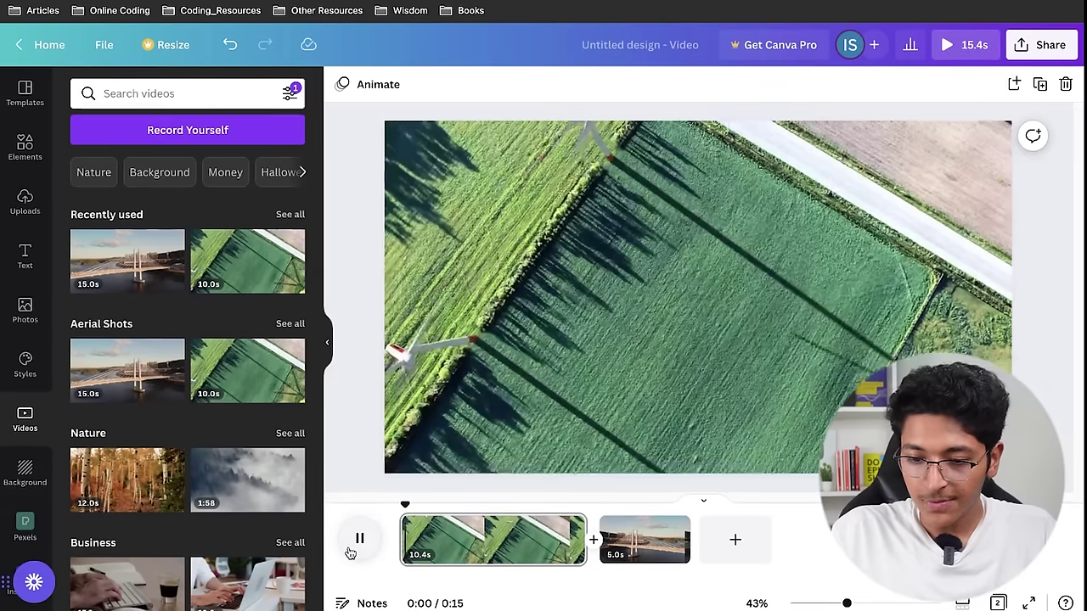
{"action": "key", "text": "space"}
{"action": "left_click_drag", "start_coordinate": [576, 537], "coordinate": [399, 506]}
{"action": "left_click", "coordinate": [361, 537]}
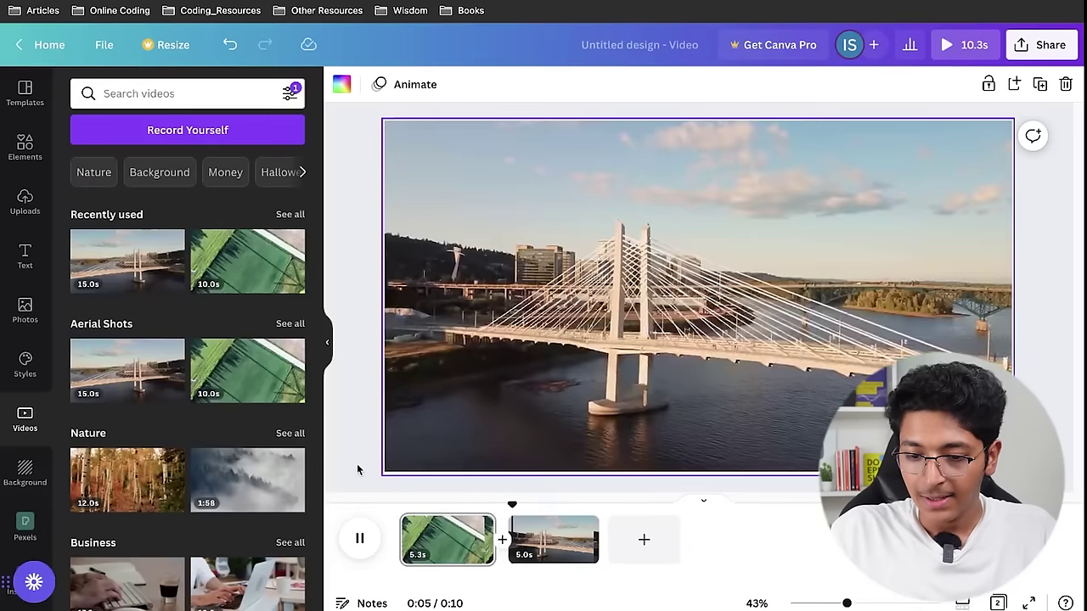
{"action": "left_click", "coordinate": [359, 537]}
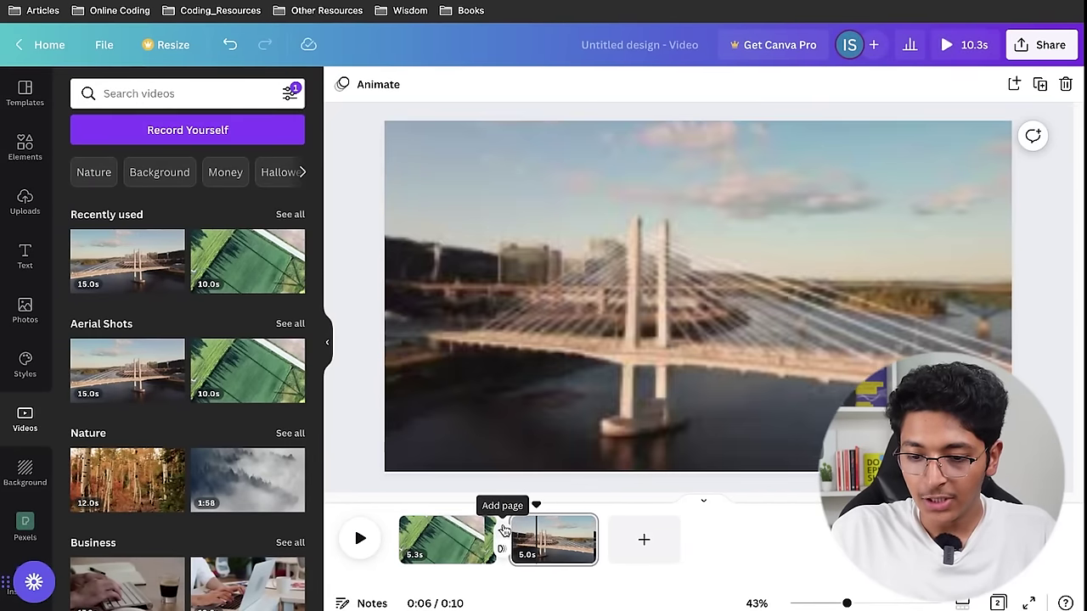
Insert a page between the green field and bridge clips and place the 12-second birch forest video on it
{"action": "left_click", "coordinate": [502, 540]}
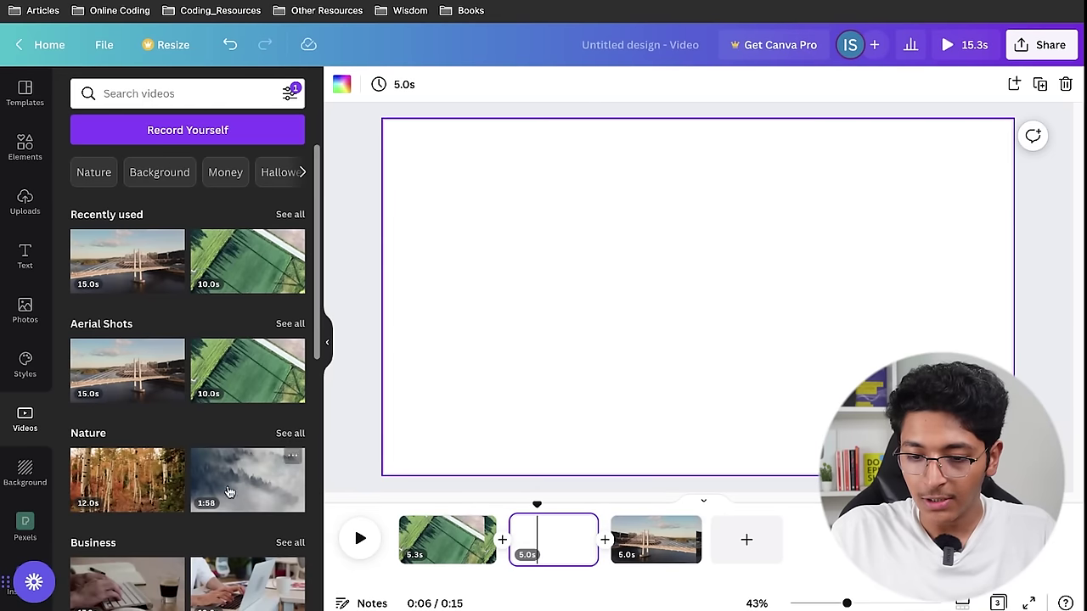
{"action": "left_click", "coordinate": [128, 477]}
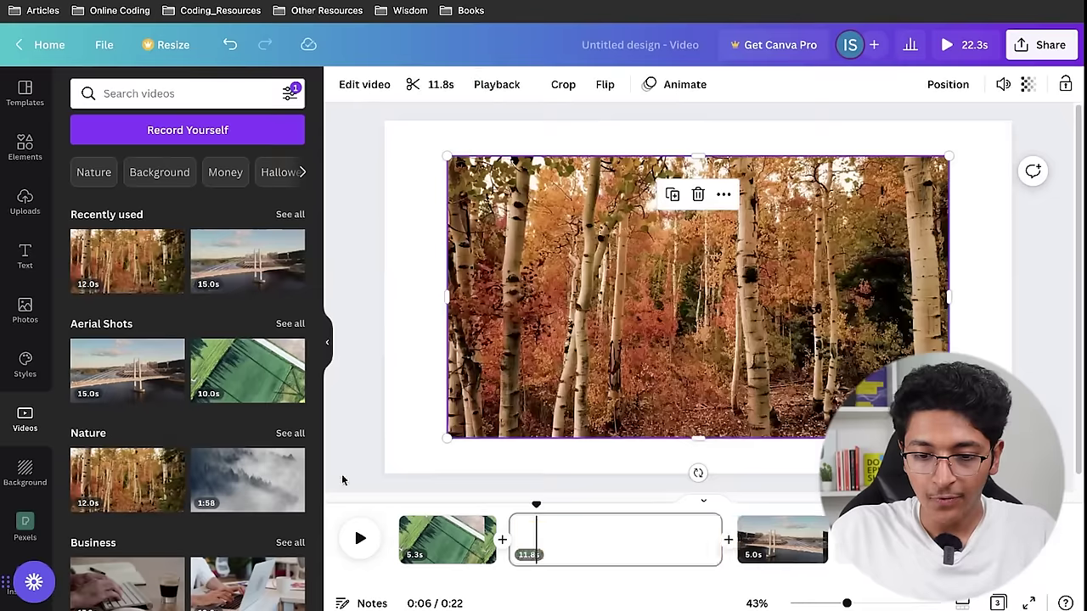
Enlarge the birch forest video from its corners until it nearly fills the page and trim its page to 4.4 s
{"action": "left_click_drag", "start_coordinate": [446, 155], "coordinate": [387, 124]}
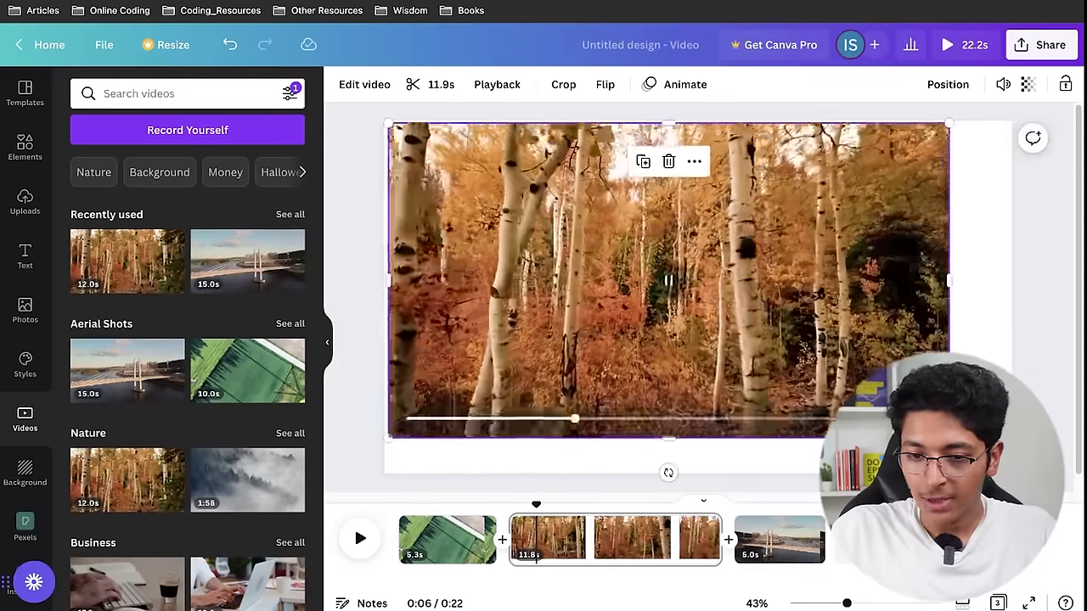
{"action": "left_click_drag", "start_coordinate": [949, 439], "coordinate": [1006, 469]}
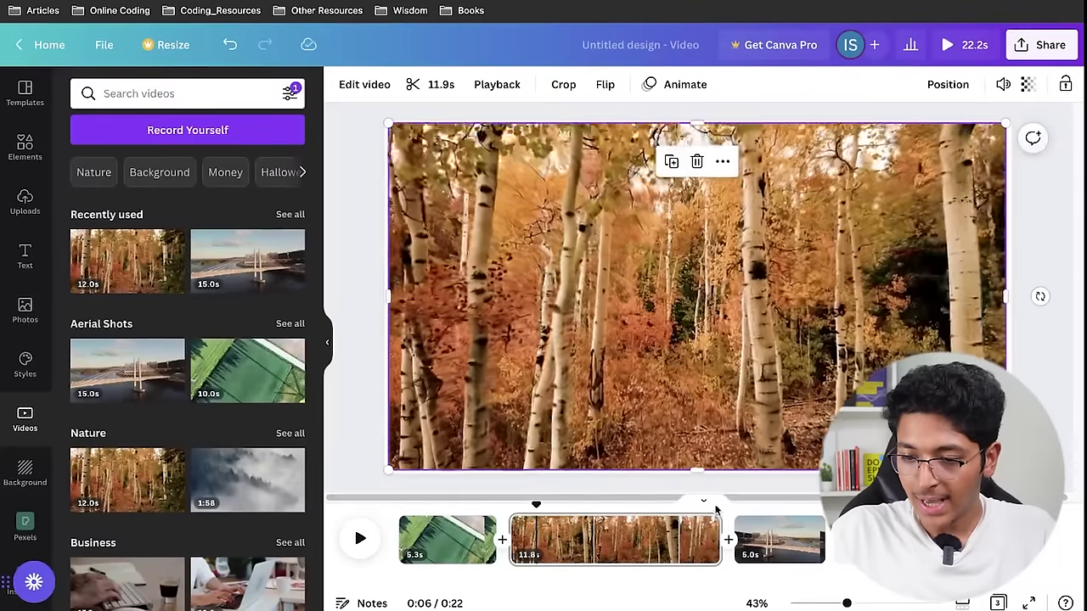
{"action": "left_click_drag", "start_coordinate": [718, 530], "coordinate": [587, 532]}
{"action": "left_click", "coordinate": [361, 275]}
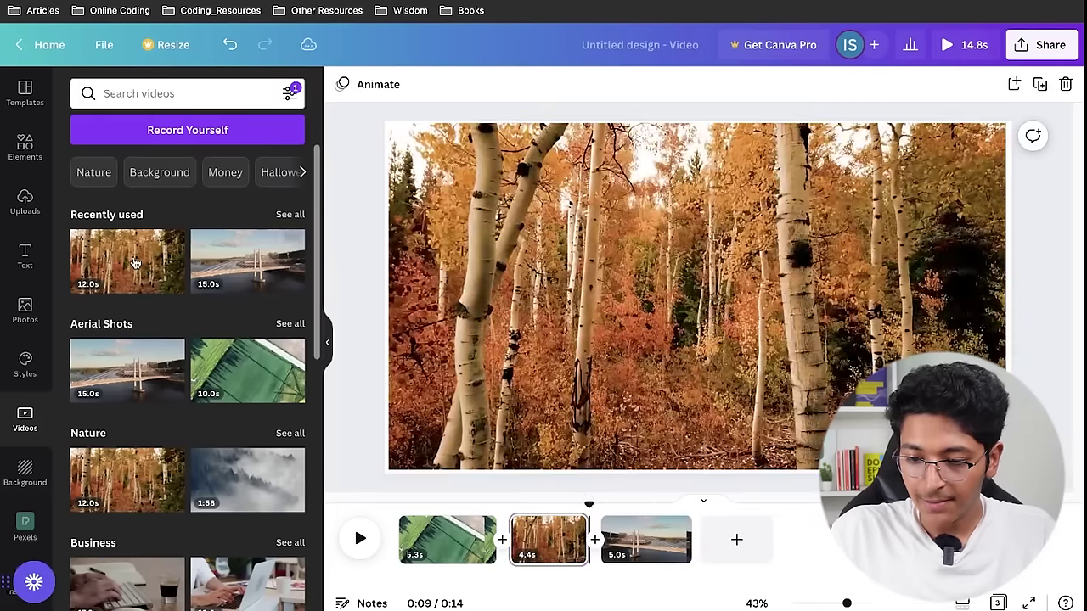
{"action": "left_click", "coordinate": [25, 254]}
{"action": "scroll", "coordinate": [170, 395], "scroll_direction": "down", "scroll_amount": 3}
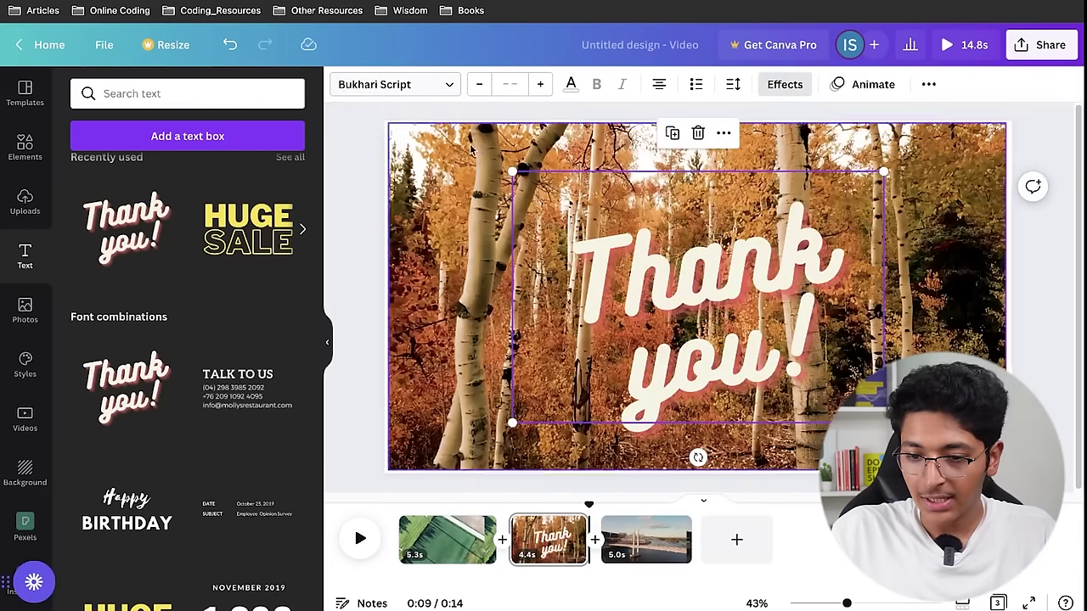
{"action": "key", "text": "Delete"}
Add the HUGE SALE font combination to the birch forest page and recolour its text white
{"action": "scroll", "coordinate": [245, 472], "scroll_direction": "down", "scroll_amount": 6}
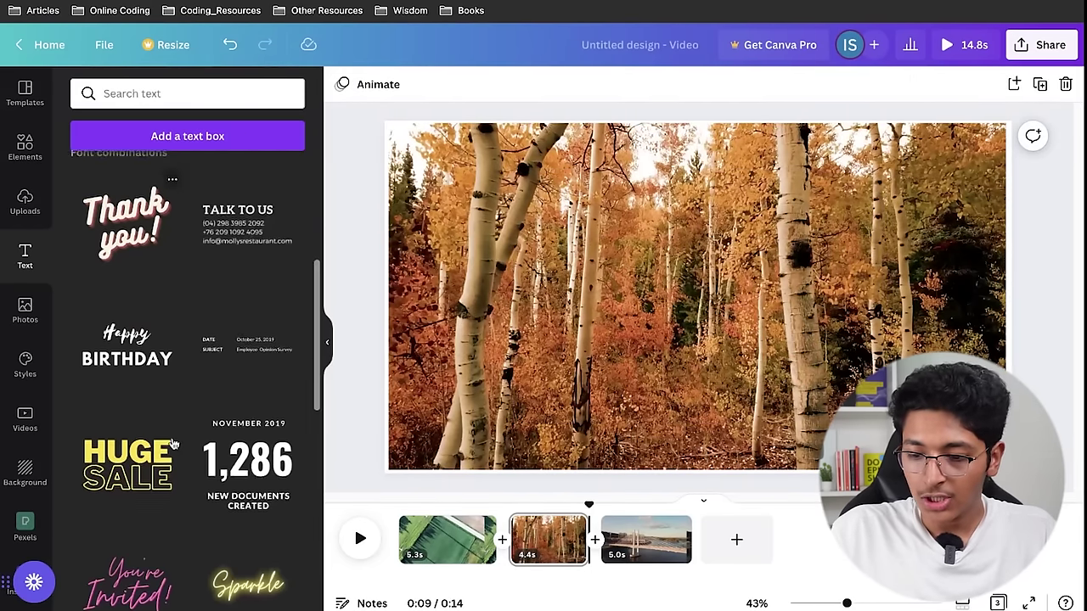
{"action": "scroll", "coordinate": [244, 473], "scroll_direction": "down", "scroll_amount": 3}
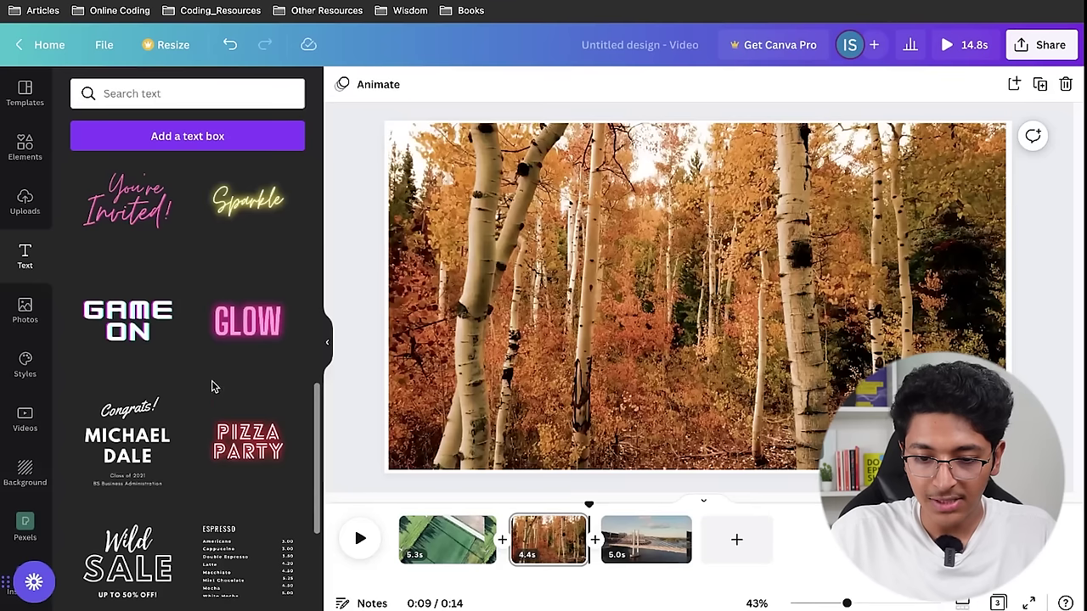
{"action": "scroll", "coordinate": [236, 337], "scroll_direction": "down", "scroll_amount": 2}
{"action": "scroll", "coordinate": [236, 337], "scroll_direction": "up", "scroll_amount": 15}
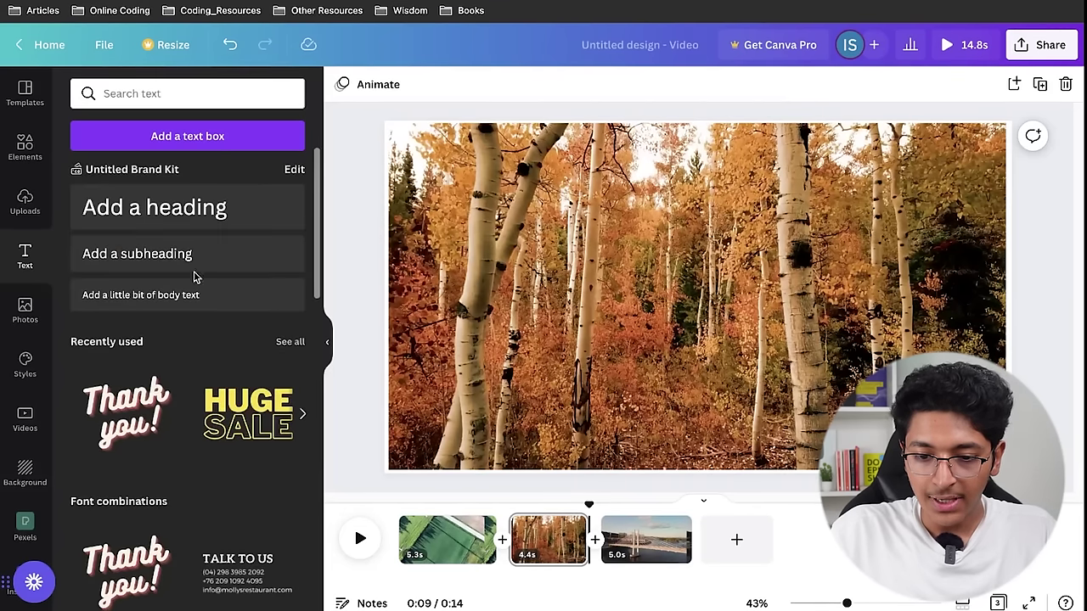
{"action": "left_click", "coordinate": [251, 421]}
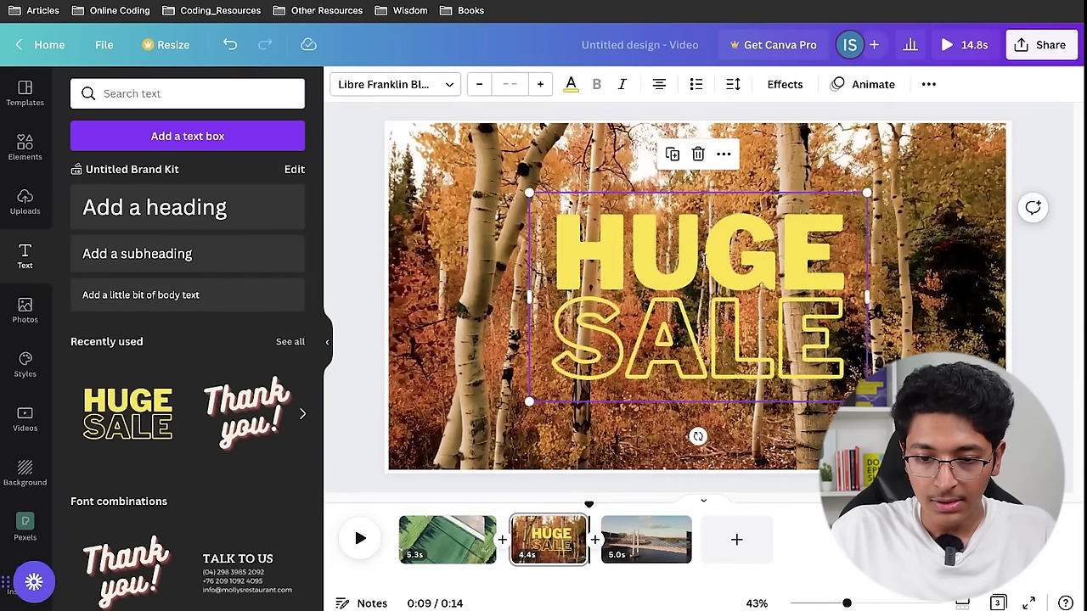
{"action": "left_click", "coordinate": [570, 84]}
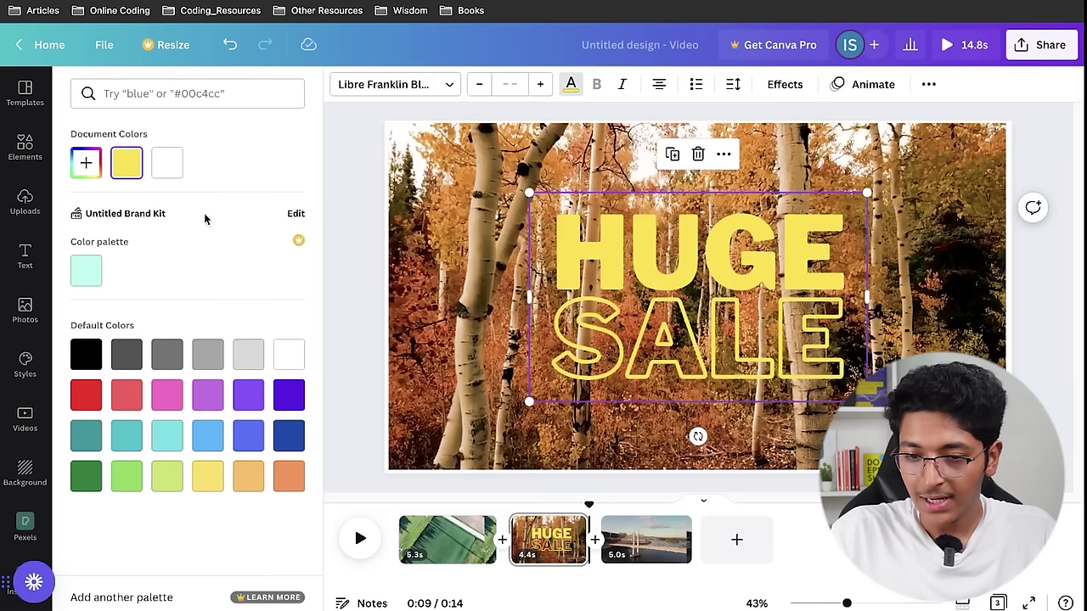
{"action": "left_click", "coordinate": [167, 163]}
{"action": "left_click", "coordinate": [363, 289]}
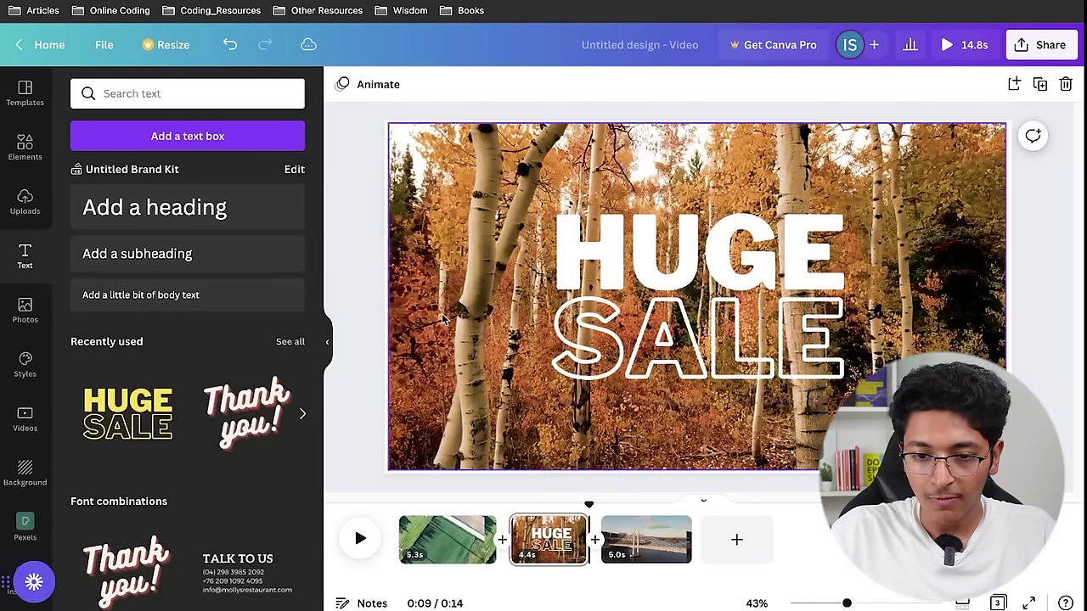
Examine the text effect styles available for the word SALE without changing its Hollow style
{"action": "left_click", "coordinate": [687, 325]}
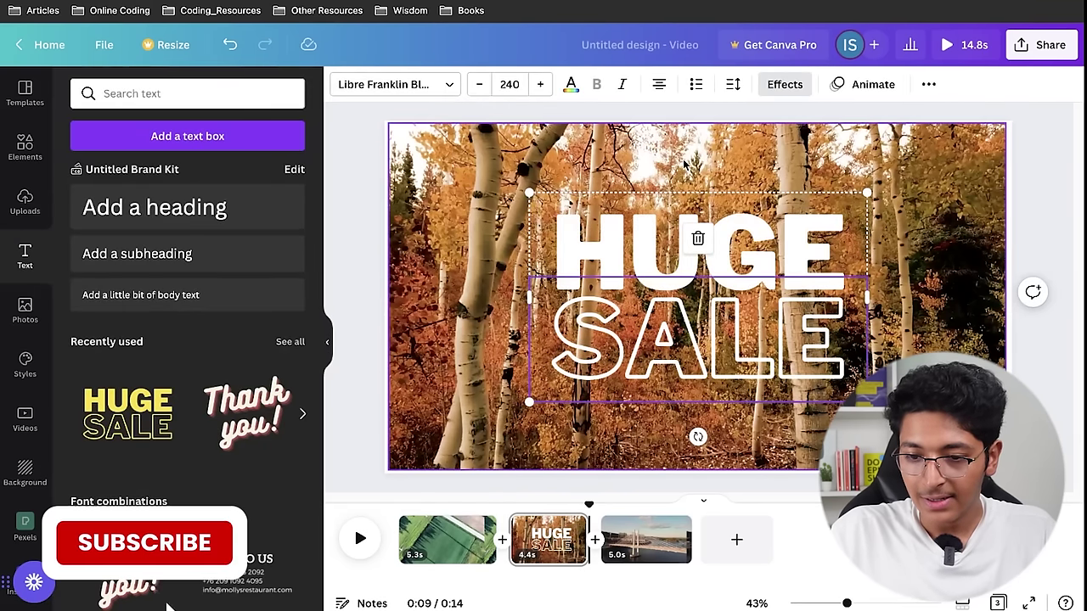
{"action": "left_click", "coordinate": [784, 84]}
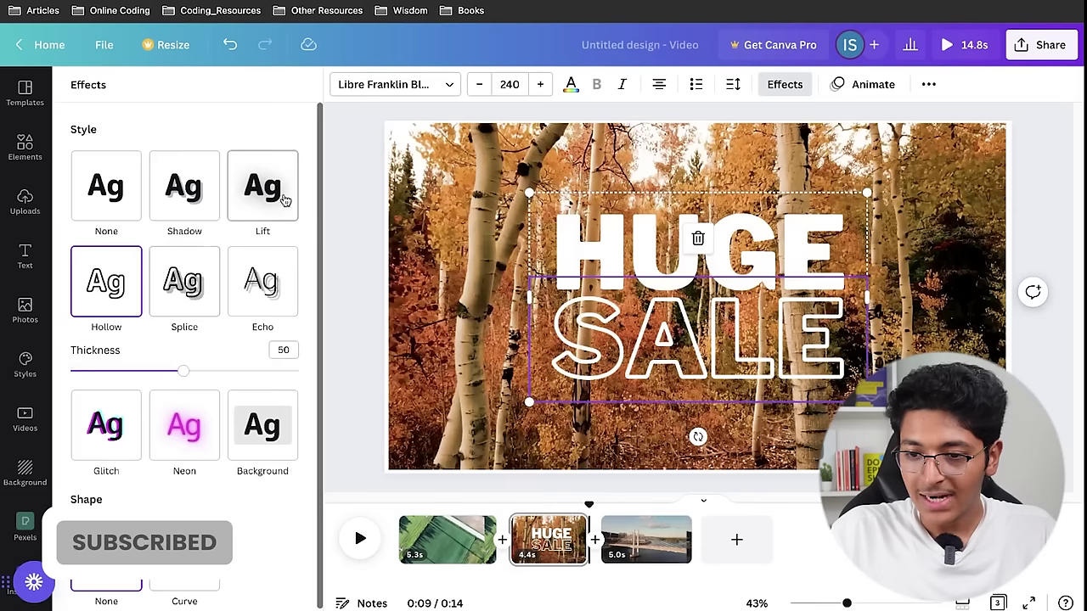
{"action": "left_click", "coordinate": [346, 167]}
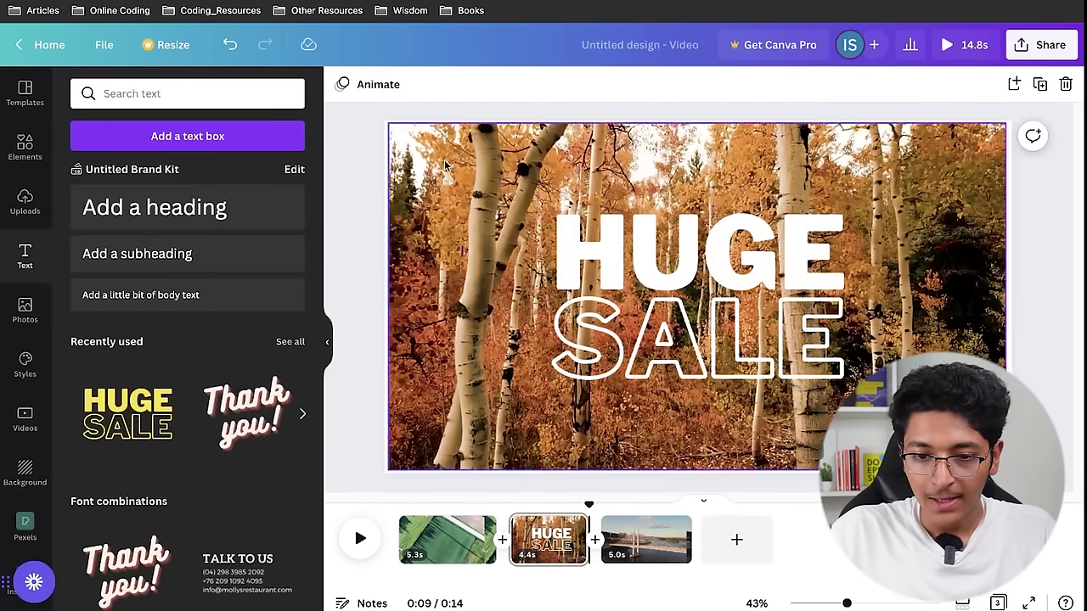
Apply the Simple page animation to the birch forest page
{"action": "left_click", "coordinate": [361, 85]}
{"action": "left_click", "coordinate": [134, 185]}
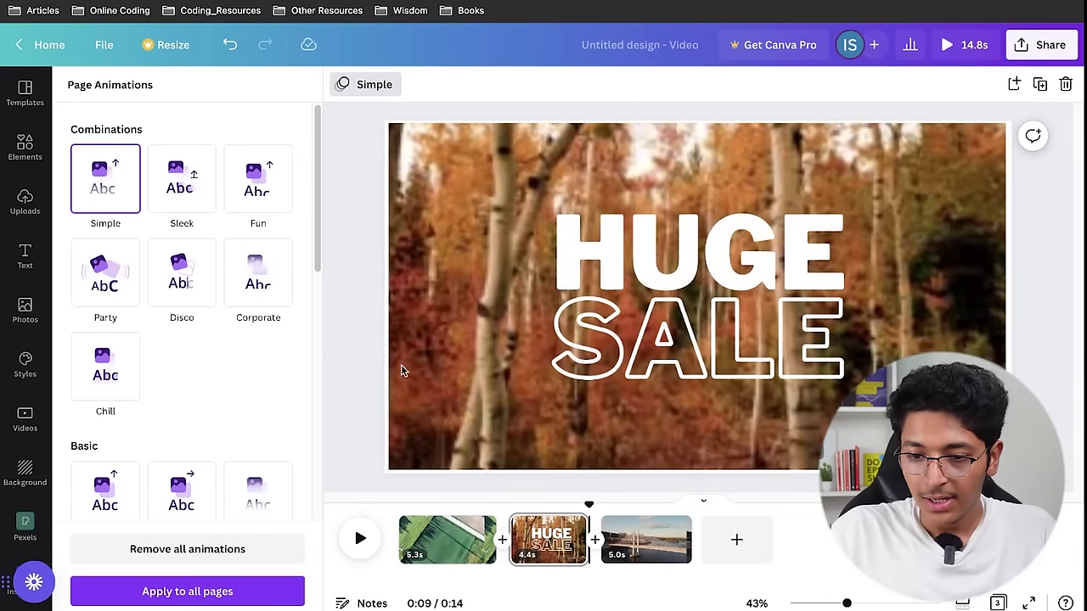
{"action": "left_click", "coordinate": [350, 345]}
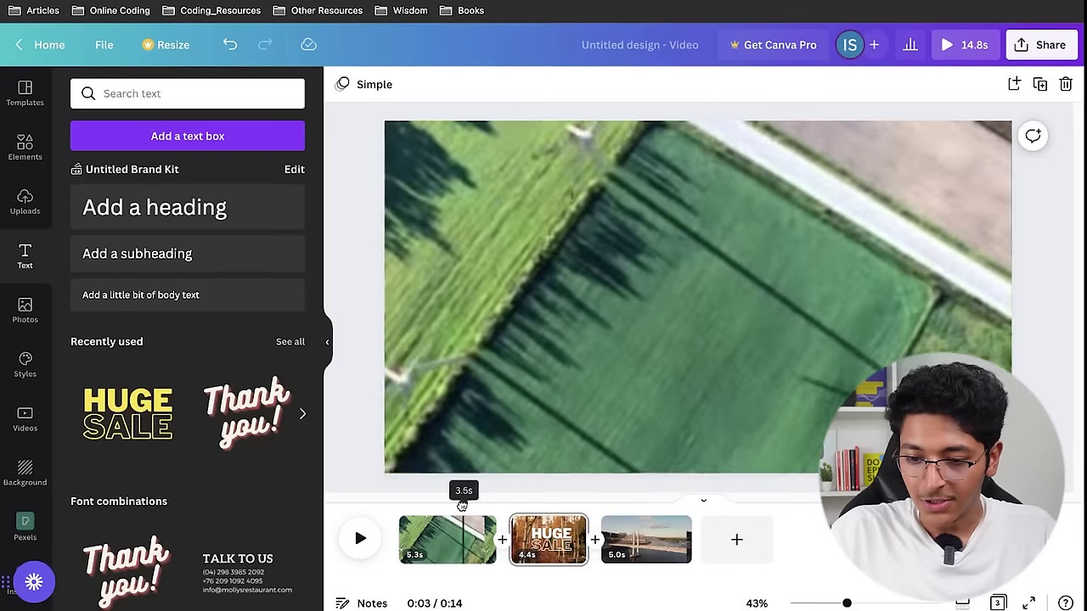
Trim the green field page to 3.5 s and the bridge page to 2.9 s
{"action": "left_click", "coordinate": [476, 550]}
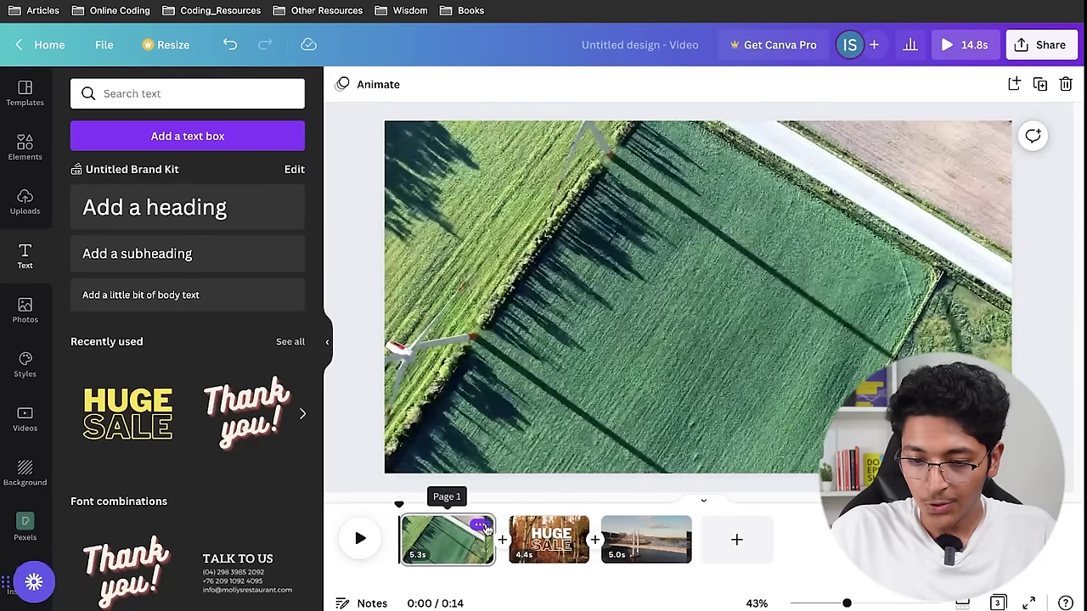
{"action": "left_click_drag", "start_coordinate": [491, 524], "coordinate": [461, 531]}
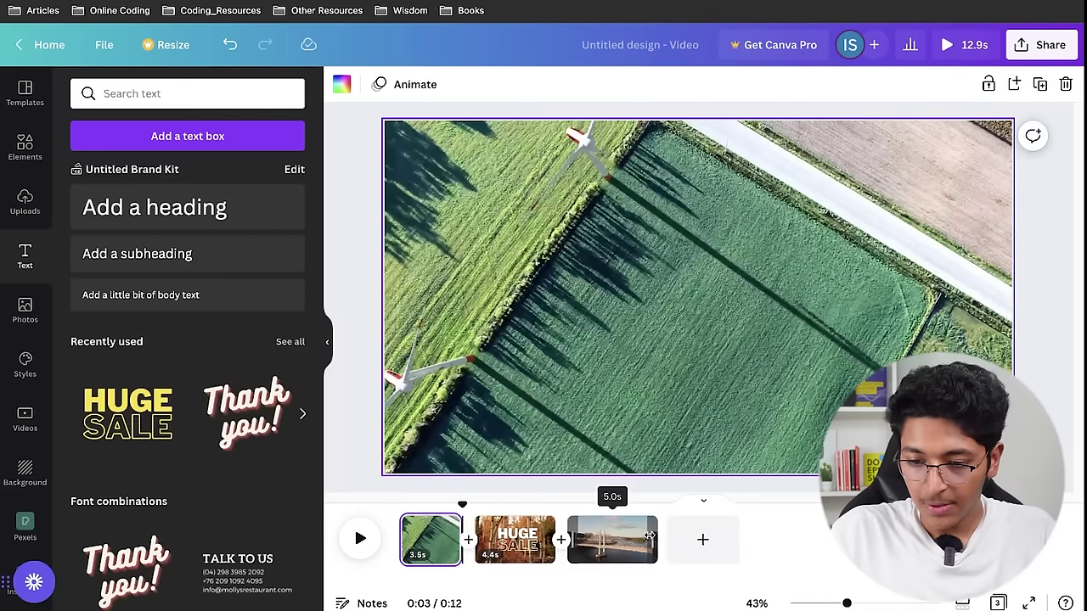
{"action": "left_click_drag", "start_coordinate": [650, 535], "coordinate": [620, 535]}
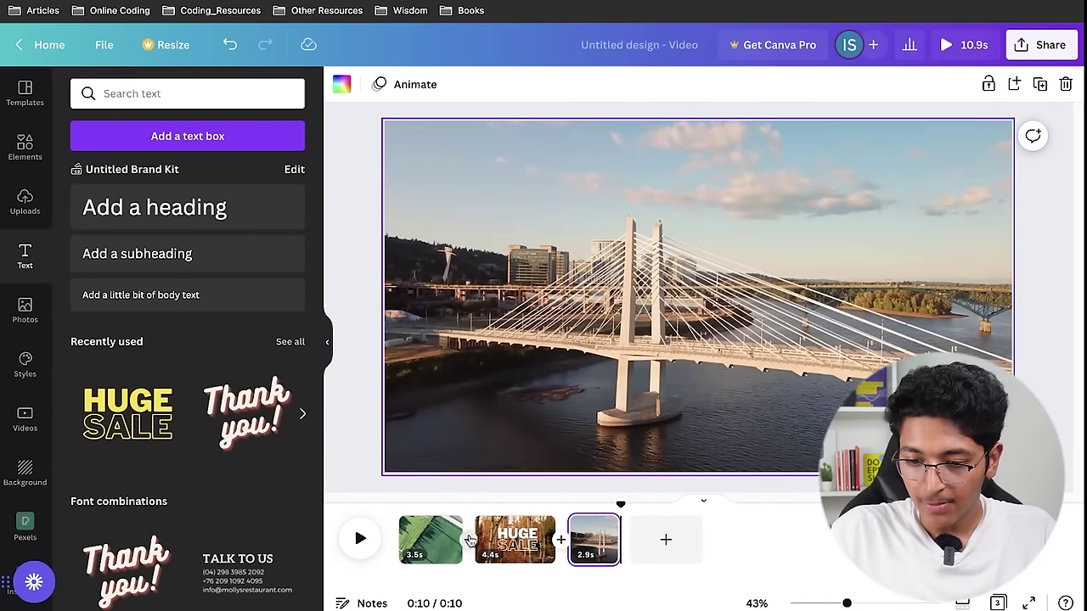
Try the Dissolve and Slide transitions between the green field and birch forest pages and settle on Circle Wipe
{"action": "left_click", "coordinate": [468, 548]}
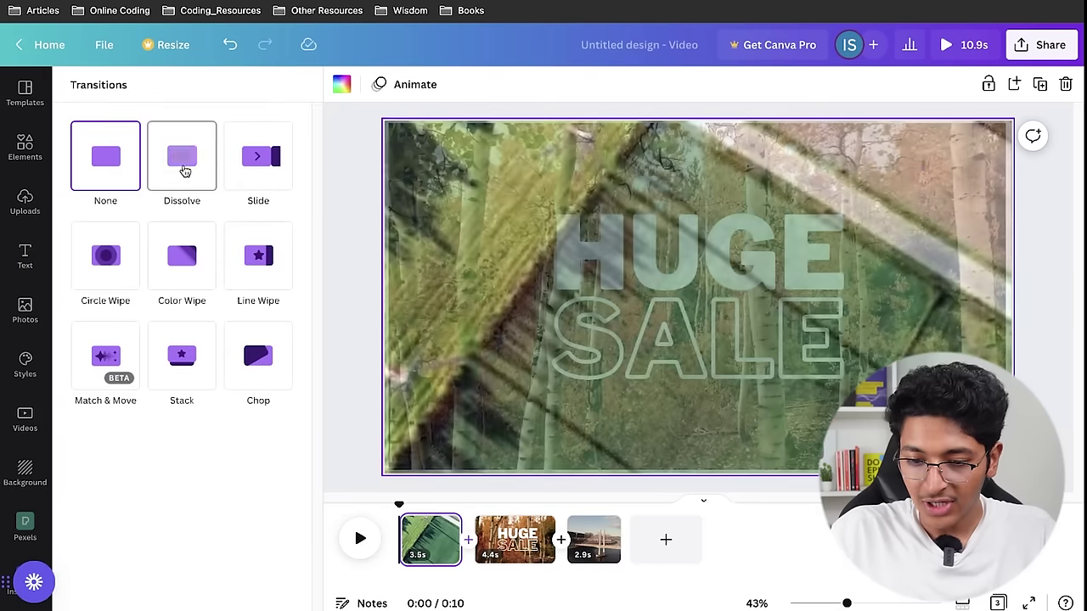
{"action": "left_click", "coordinate": [184, 163]}
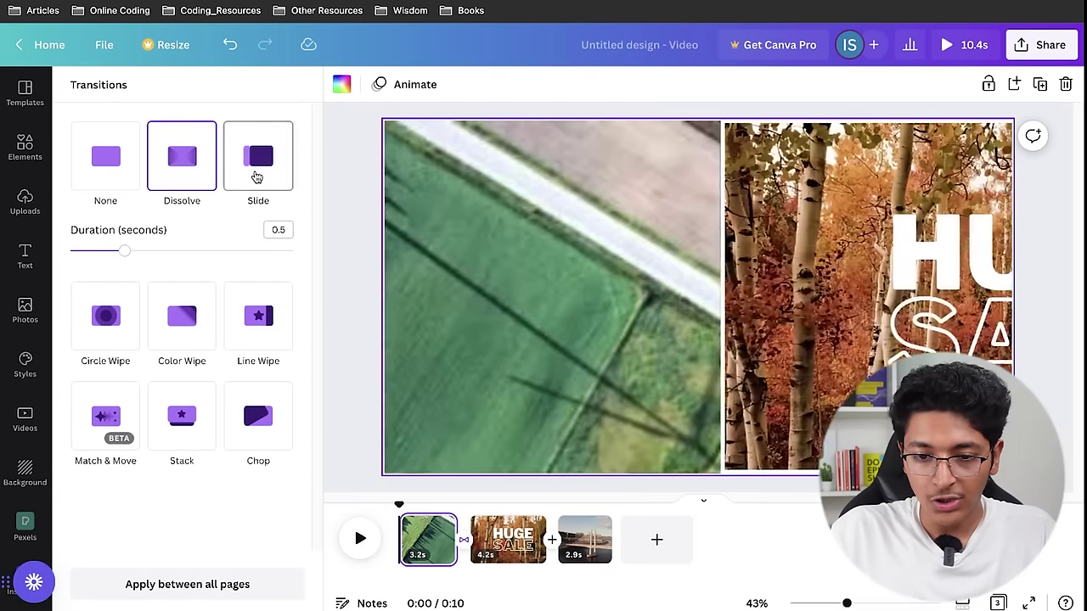
{"action": "left_click", "coordinate": [258, 172]}
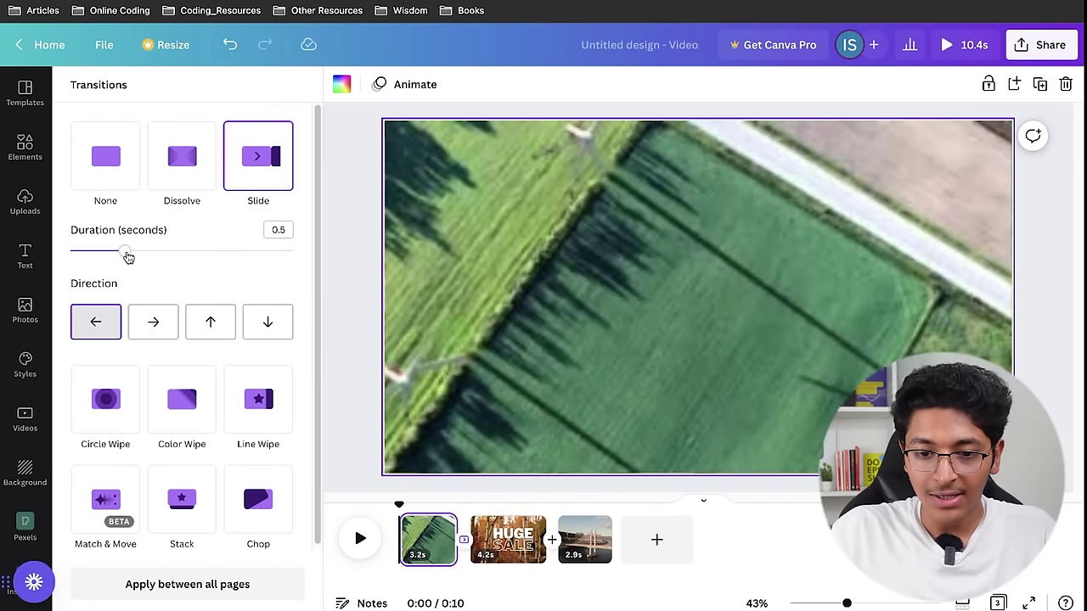
{"action": "scroll", "coordinate": [151, 312], "scroll_direction": "down", "scroll_amount": 1}
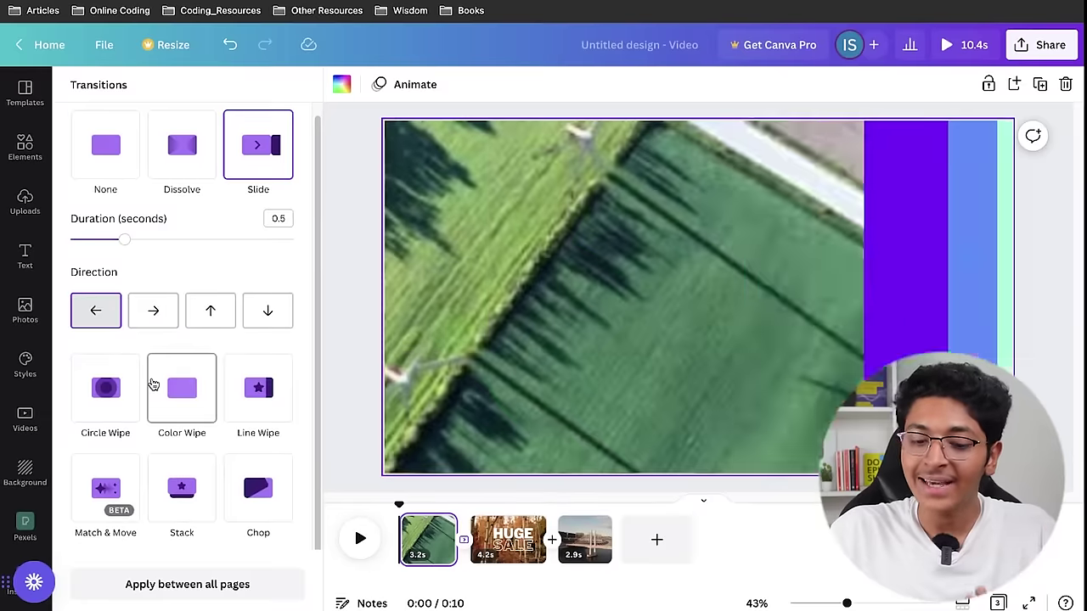
{"action": "left_click", "coordinate": [128, 389]}
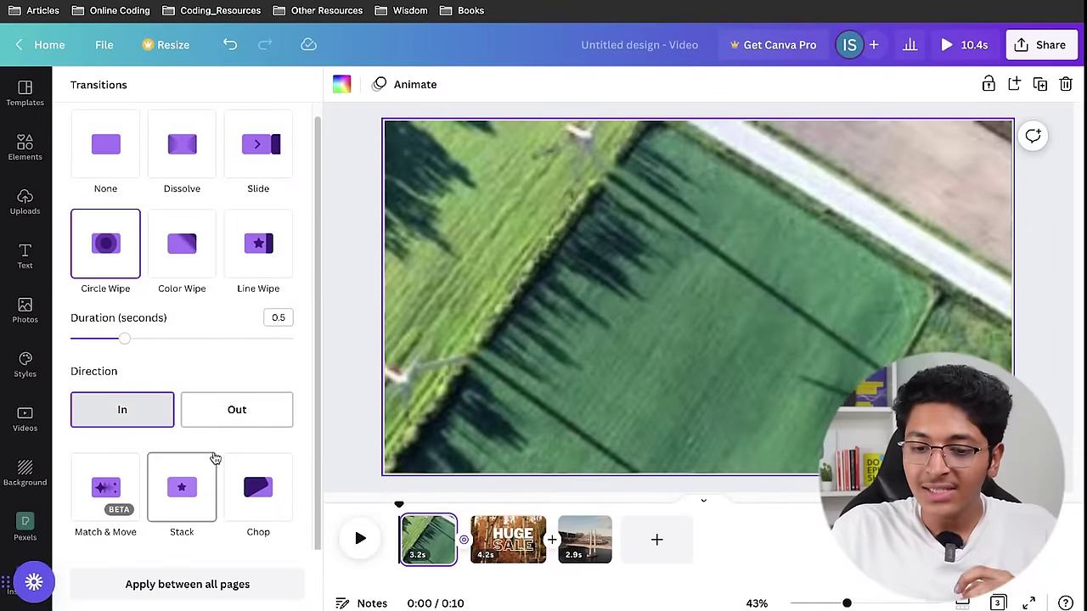
{"action": "left_click", "coordinate": [348, 412]}
Play back the sequence to check the transition from the green field into the birch forest page
{"action": "left_click", "coordinate": [364, 535]}
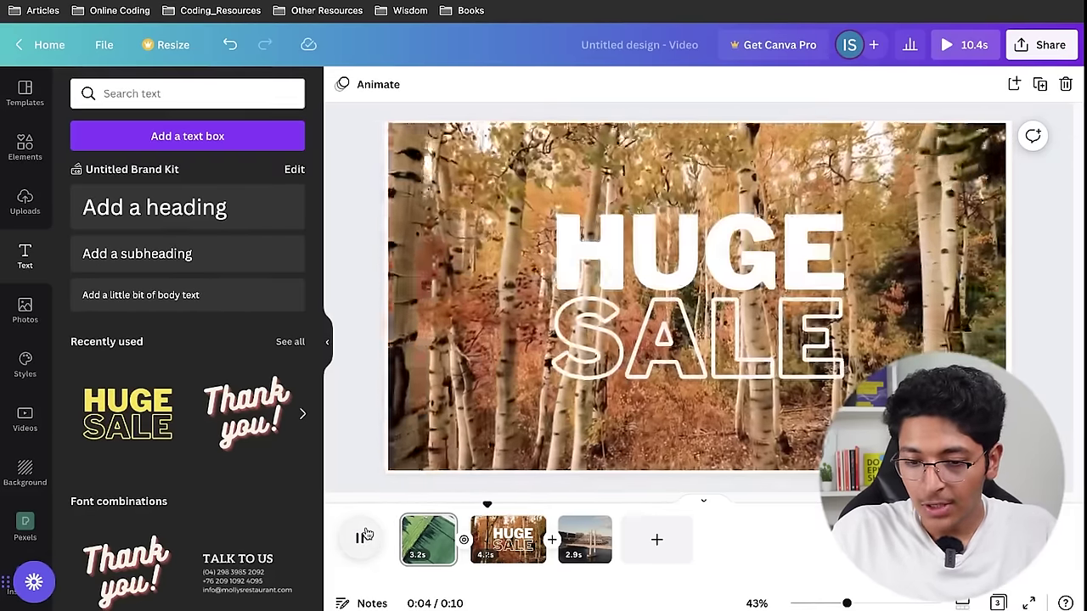
{"action": "left_click", "coordinate": [361, 540]}
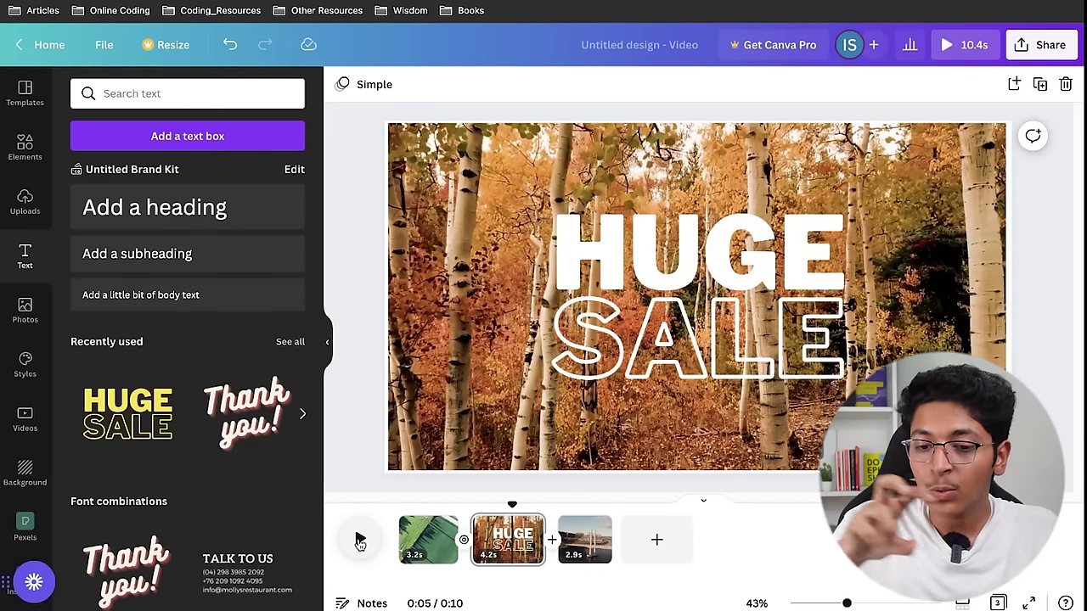
{"action": "left_click", "coordinate": [361, 540]}
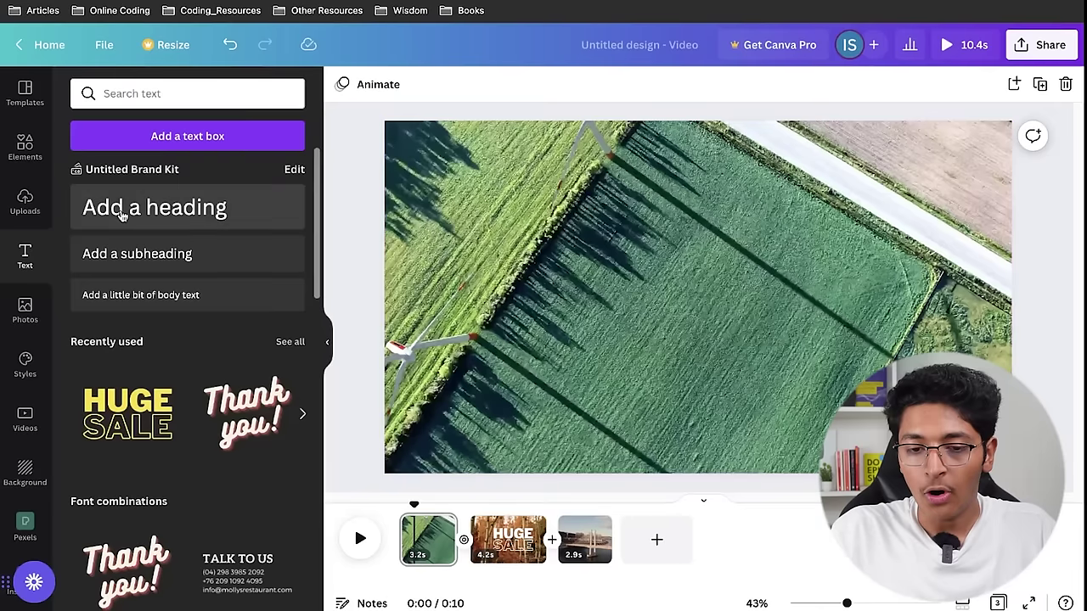
Search the elements for "subscribe" and add the pink SUBSCRIBE sticker with yellow lettering to the green field page
{"action": "left_click", "coordinate": [20, 166]}
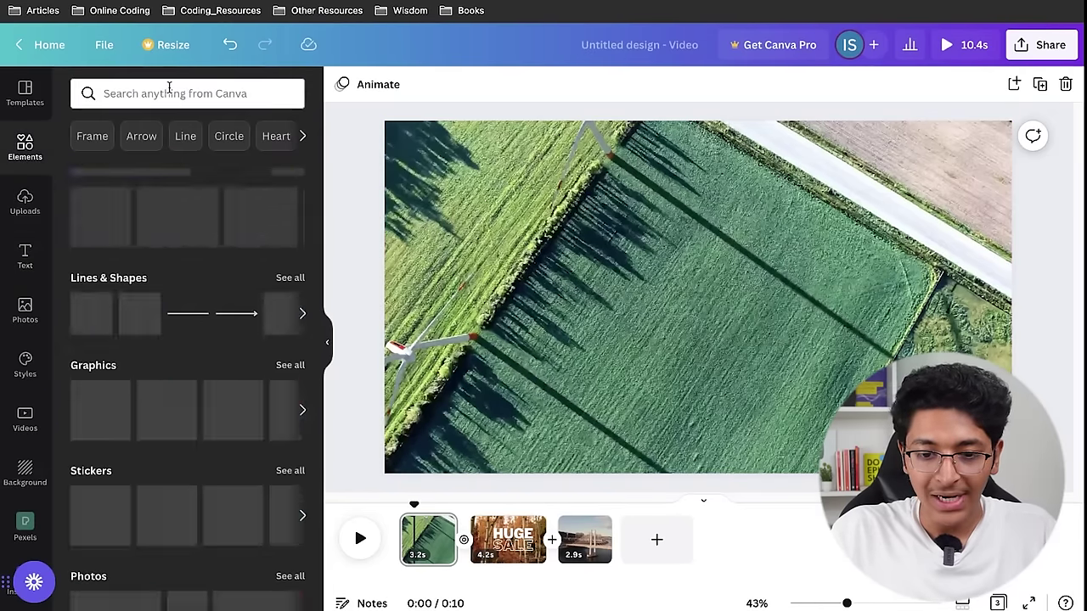
{"action": "left_click", "coordinate": [185, 93]}
{"action": "type", "text": "sub"}
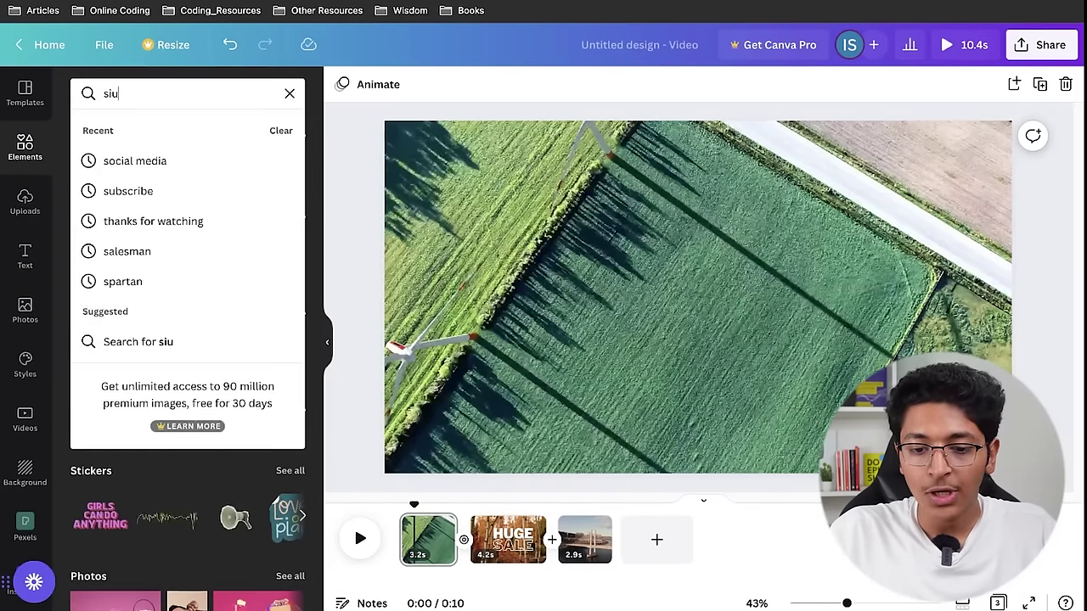
{"action": "type", "text": "scribe"}
{"action": "key", "text": "Return"}
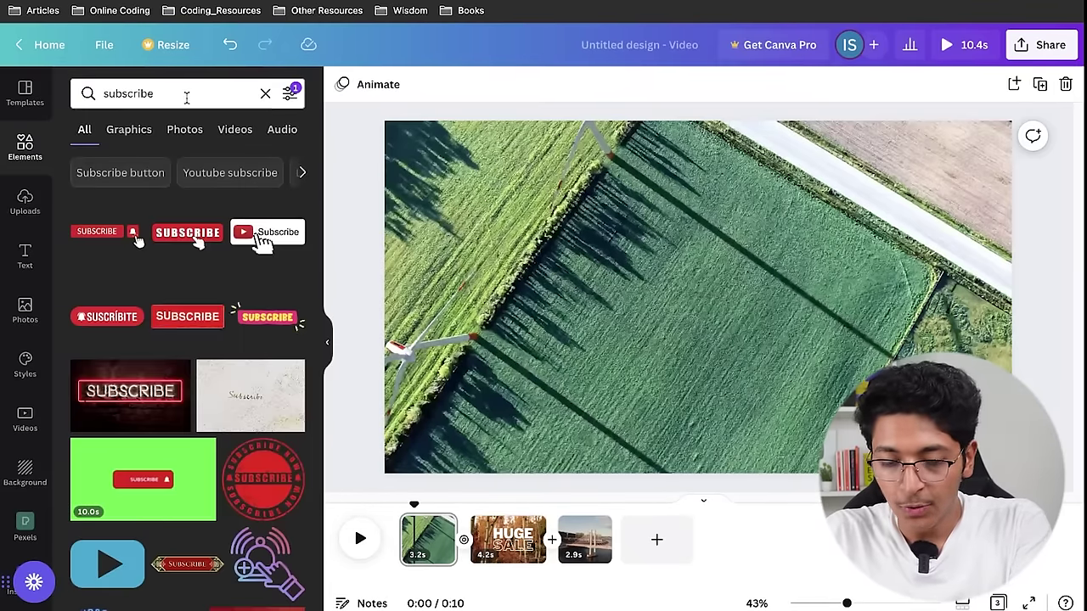
{"action": "left_click", "coordinate": [255, 325]}
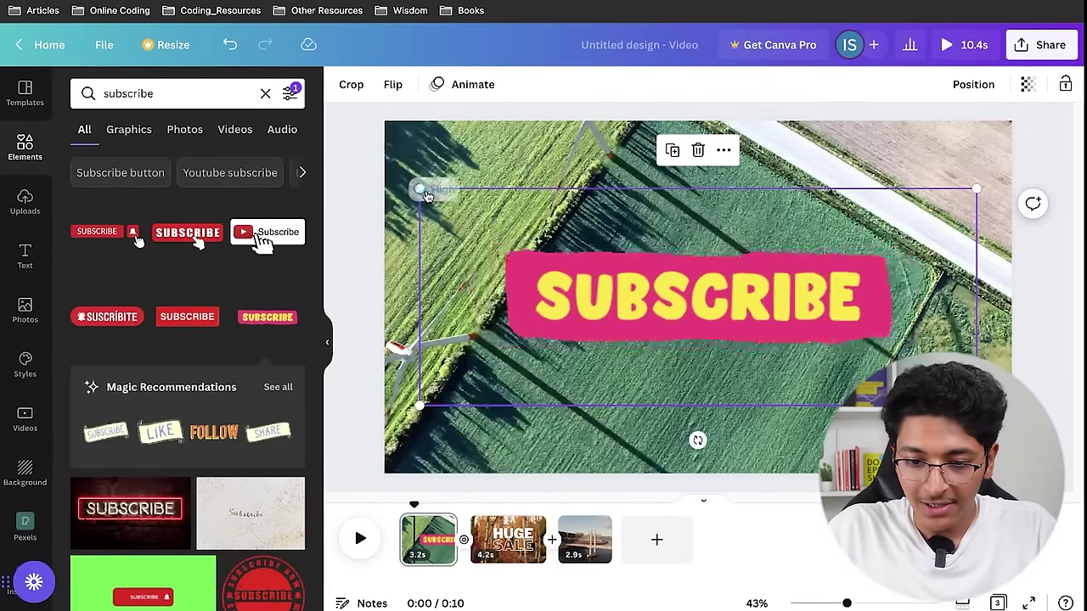
Shrink the SUBSCRIBE sticker to roughly a quarter of the page width, centre it on the page and preview its animation
{"action": "left_click_drag", "start_coordinate": [427, 196], "coordinate": [654, 352]}
{"action": "left_click_drag", "start_coordinate": [664, 311], "coordinate": [616, 329]}
{"action": "left_click_drag", "start_coordinate": [503, 372], "coordinate": [683, 300]}
{"action": "left_click", "coordinate": [379, 482]}
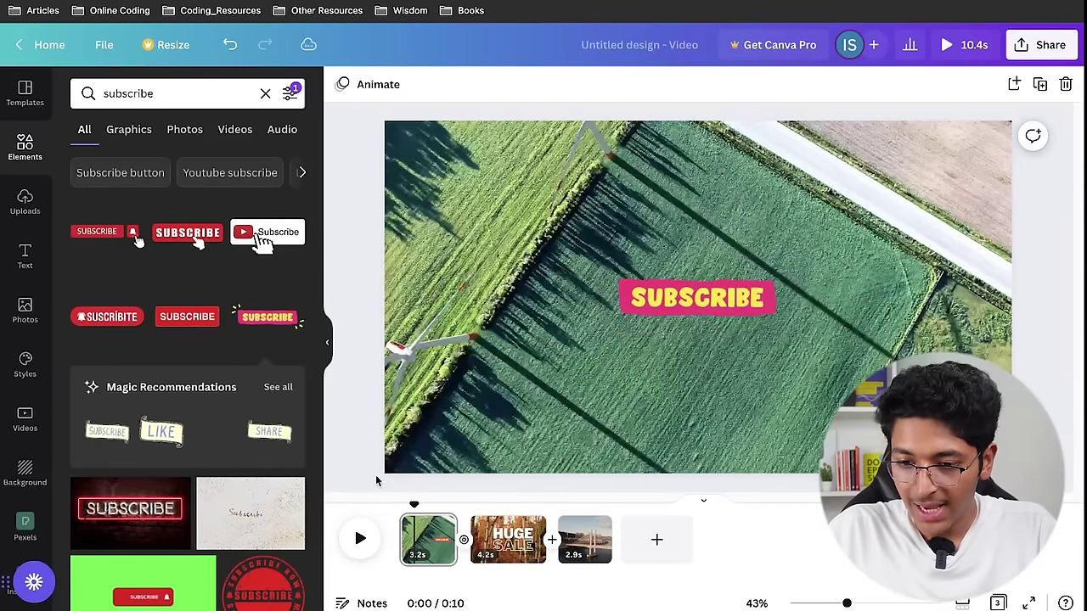
{"action": "left_click", "coordinate": [360, 539]}
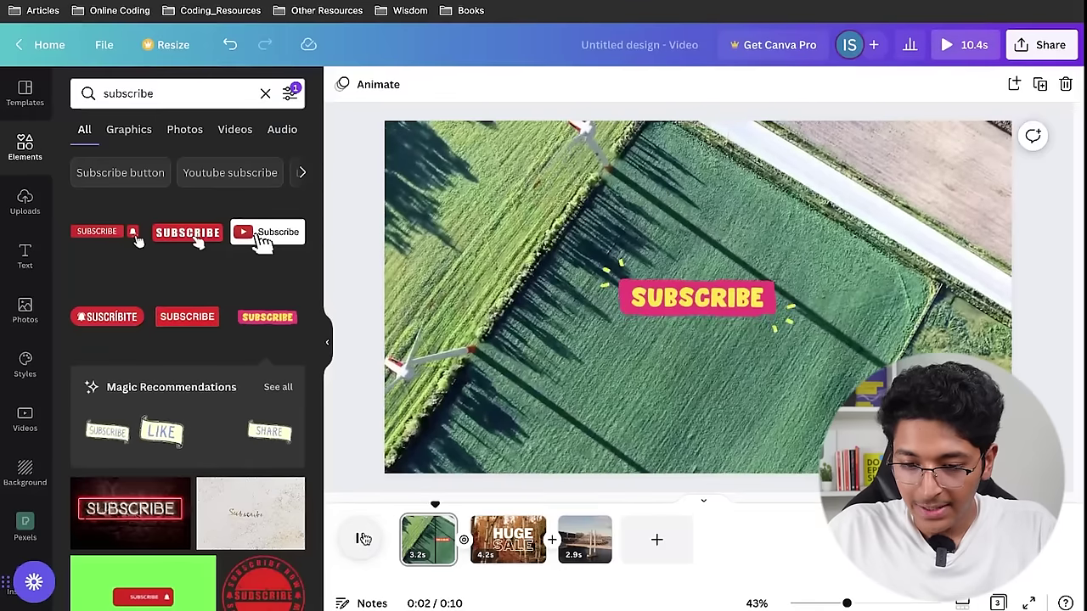
Replace the word HUGE on the birch forest page with the presenter's first name in capitals
{"action": "left_click", "coordinate": [794, 272]}
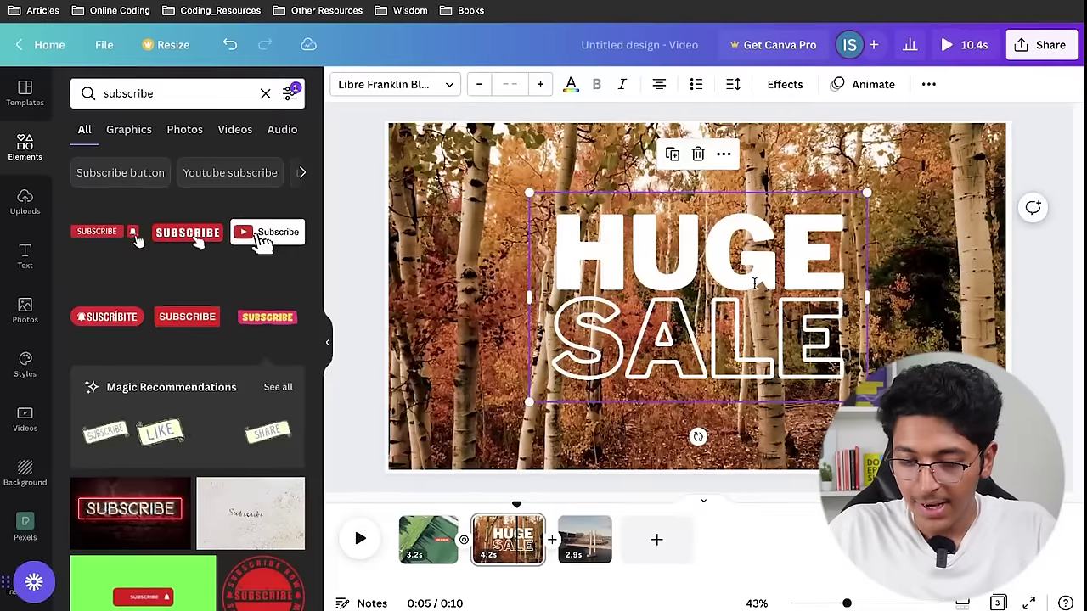
{"action": "double_click", "coordinate": [794, 273]}
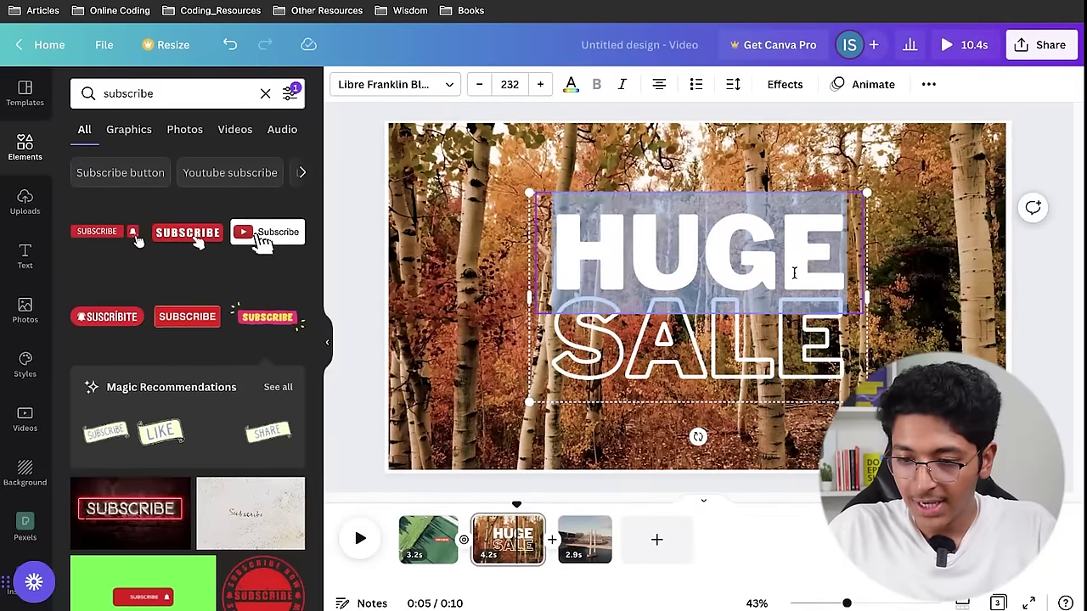
{"action": "type", "text": "ISHAN"}
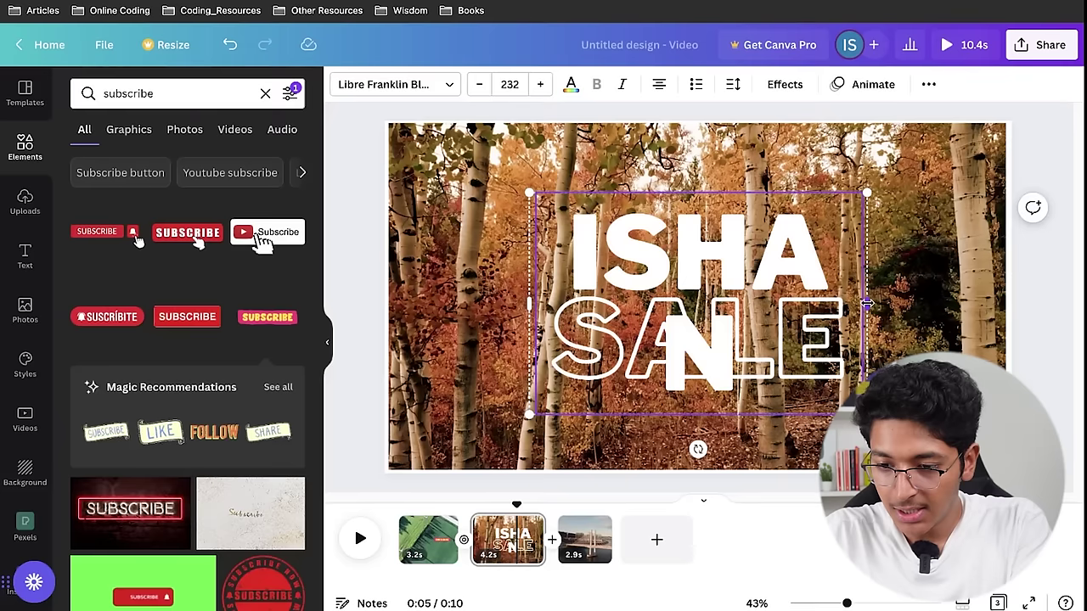
Widen the first-name text box on the birch forest page until the name fits on one line, and shift the lettering slightly up
{"action": "left_click_drag", "start_coordinate": [866, 303], "coordinate": [900, 303]}
{"action": "left_click", "coordinate": [790, 340]}
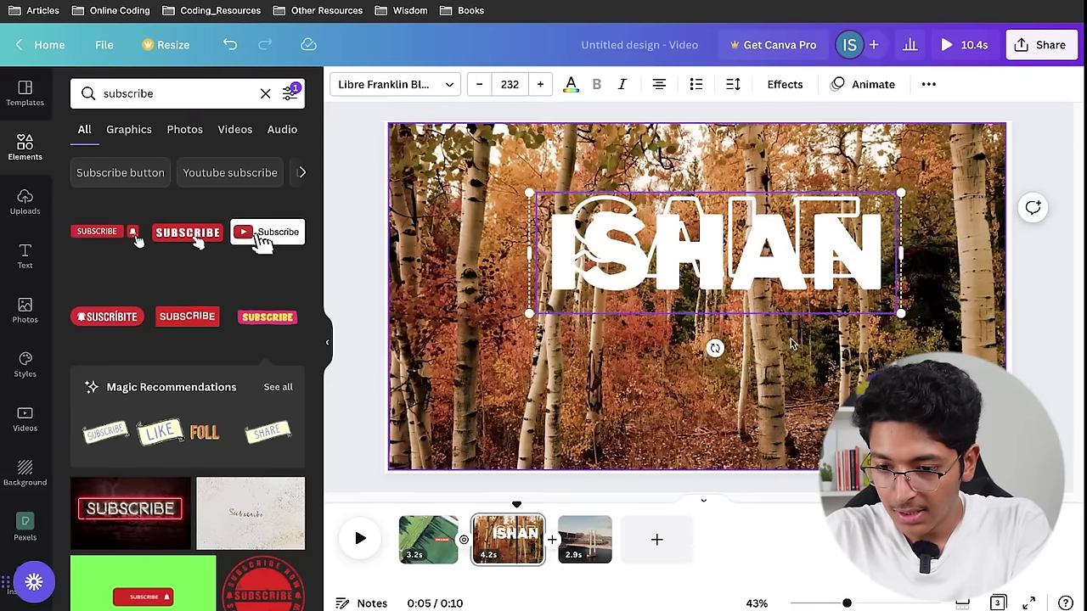
{"action": "left_click", "coordinate": [775, 256]}
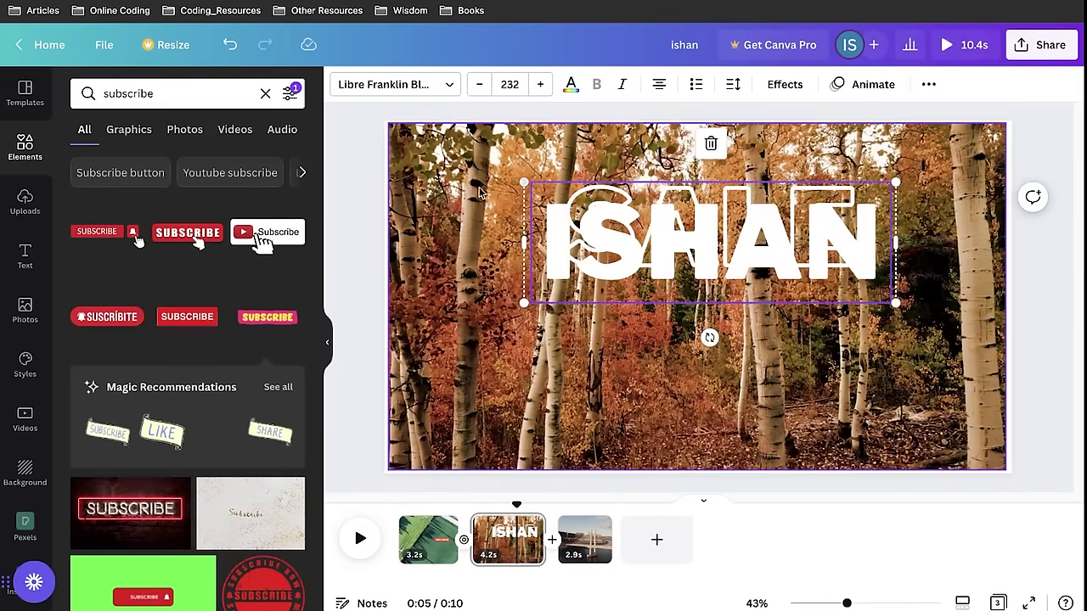
{"action": "left_click", "coordinate": [340, 215]}
{"action": "left_click", "coordinate": [405, 183]}
{"action": "left_click", "coordinate": [364, 179]}
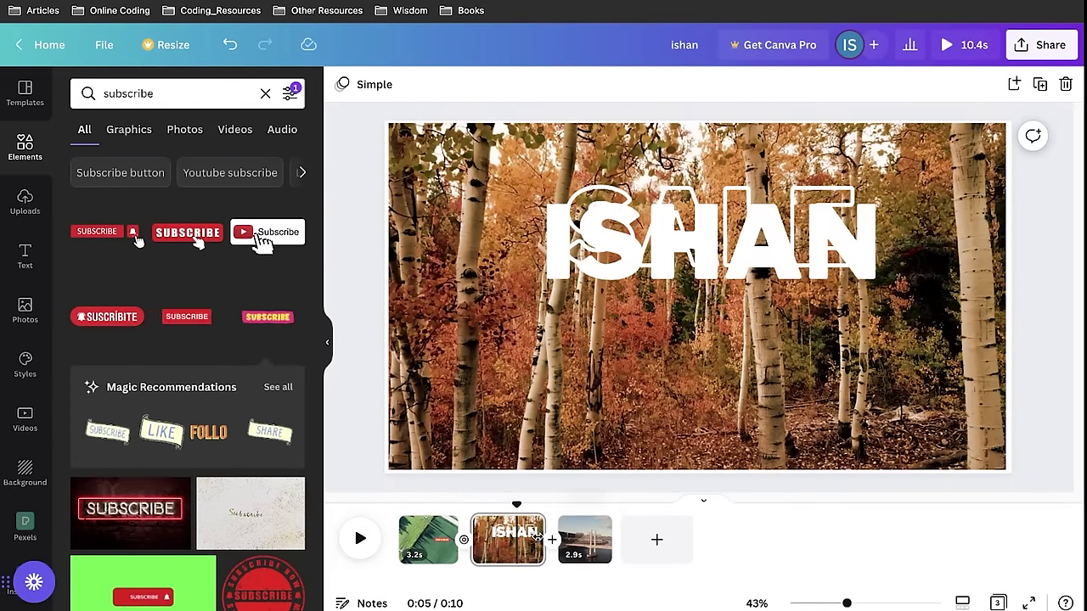
Hide the timeline to look through the pages as a vertical list, and restore the timeline view on the birch forest page
{"action": "left_click", "coordinate": [703, 503]}
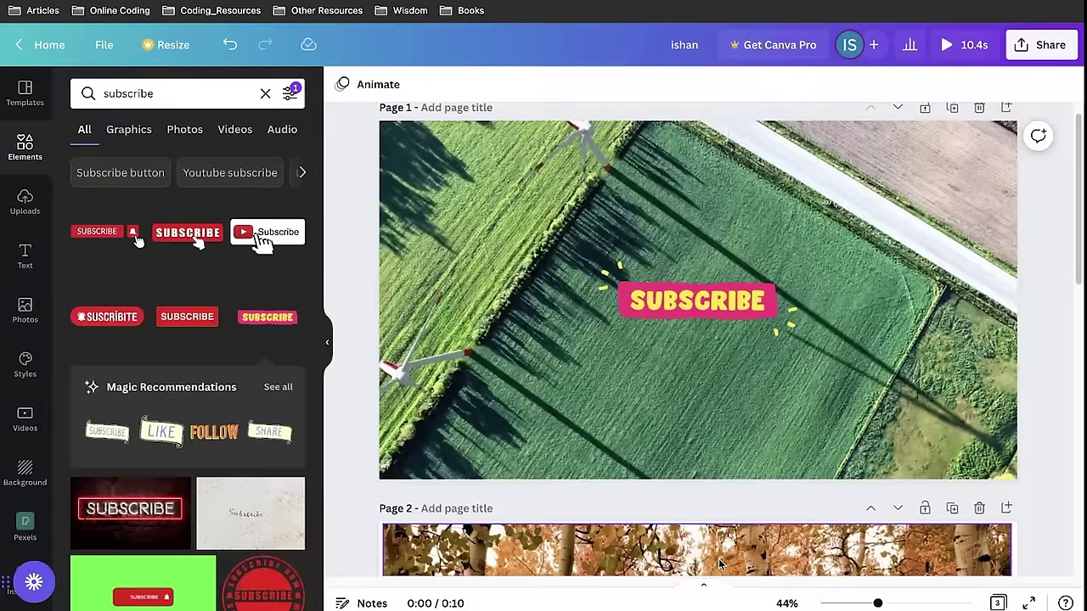
{"action": "scroll", "coordinate": [671, 527], "scroll_direction": "down", "scroll_amount": 5}
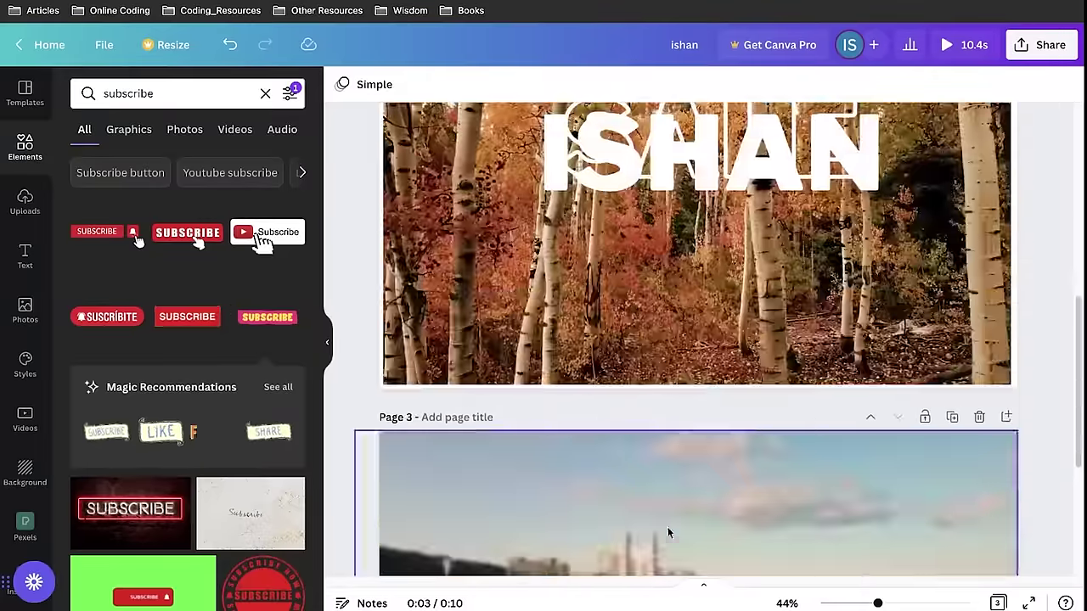
{"action": "left_click", "coordinate": [705, 589]}
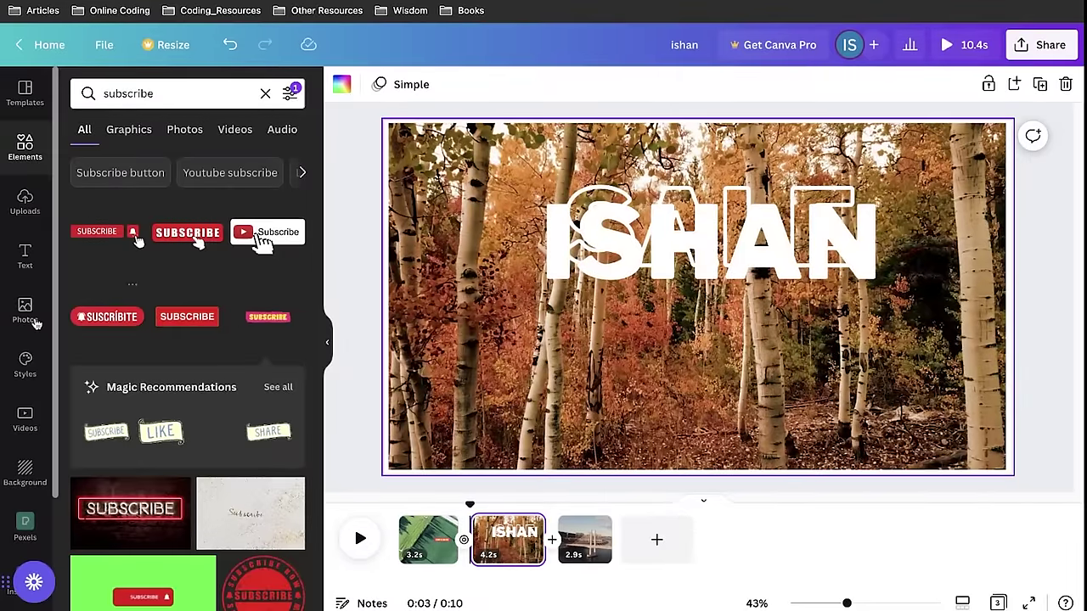
Look through the styles, photos, videos and uploads libraries, and clear the "subscribe" search to view the default element categories
{"action": "left_click", "coordinate": [26, 363]}
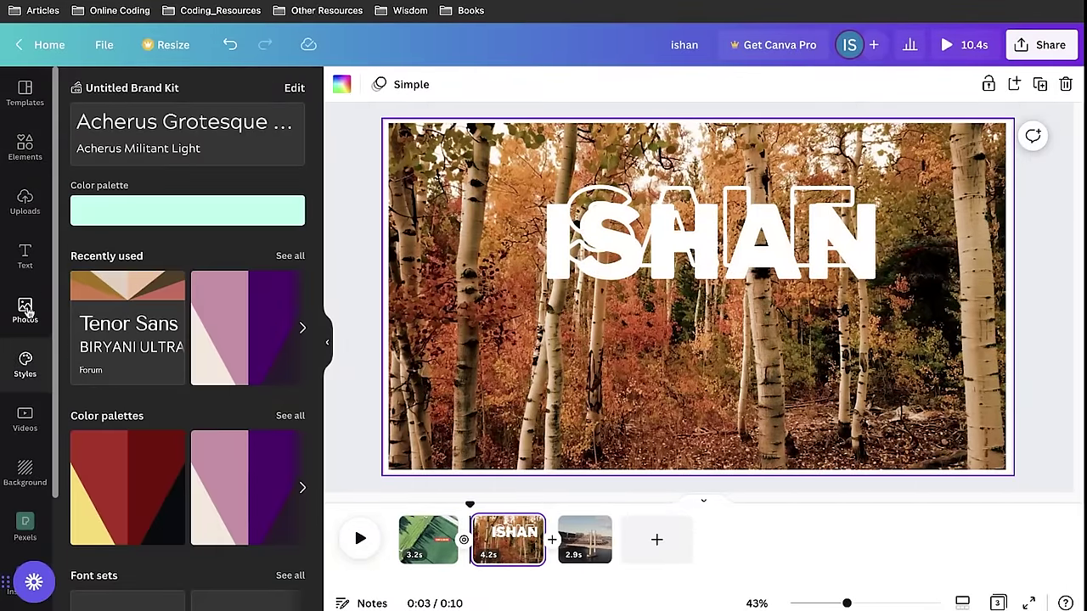
{"action": "left_click", "coordinate": [27, 312]}
{"action": "left_click", "coordinate": [26, 417]}
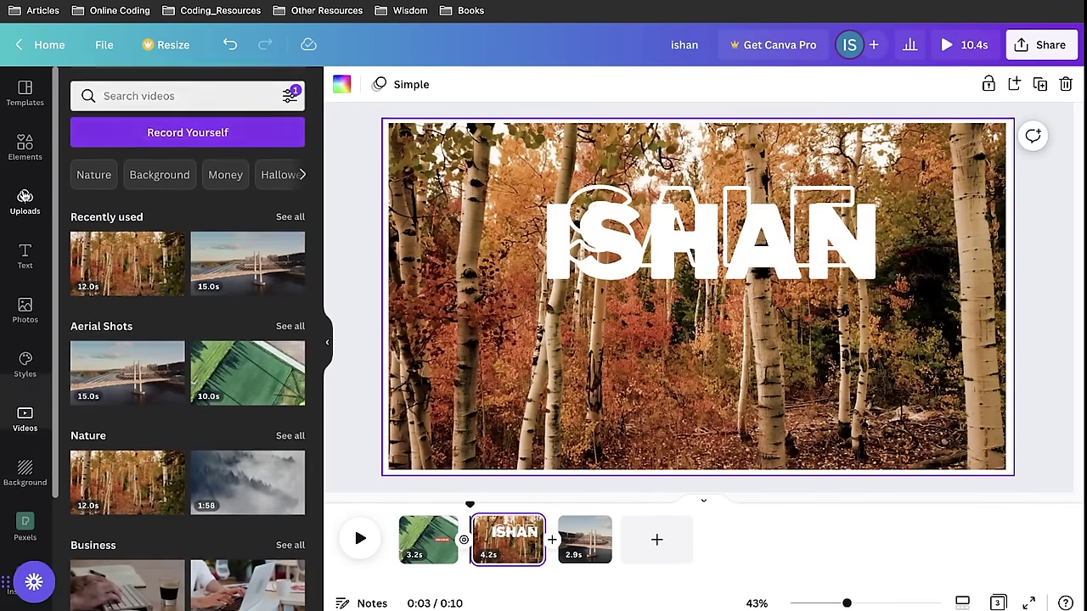
{"action": "left_click", "coordinate": [24, 199]}
{"action": "left_click", "coordinate": [25, 144]}
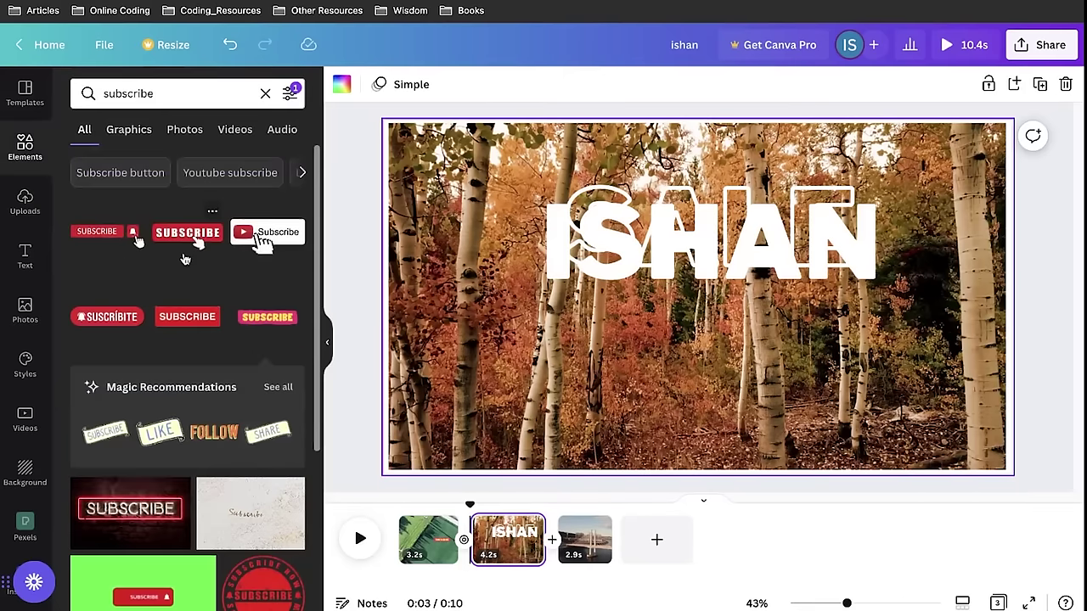
{"action": "left_click", "coordinate": [264, 93]}
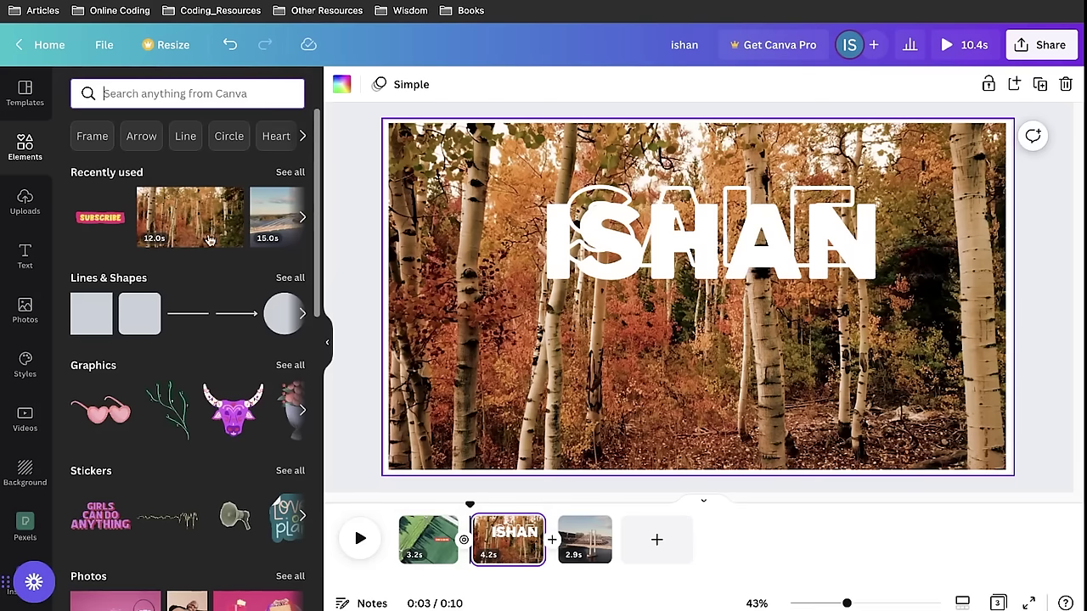
{"action": "left_click", "coordinate": [358, 216]}
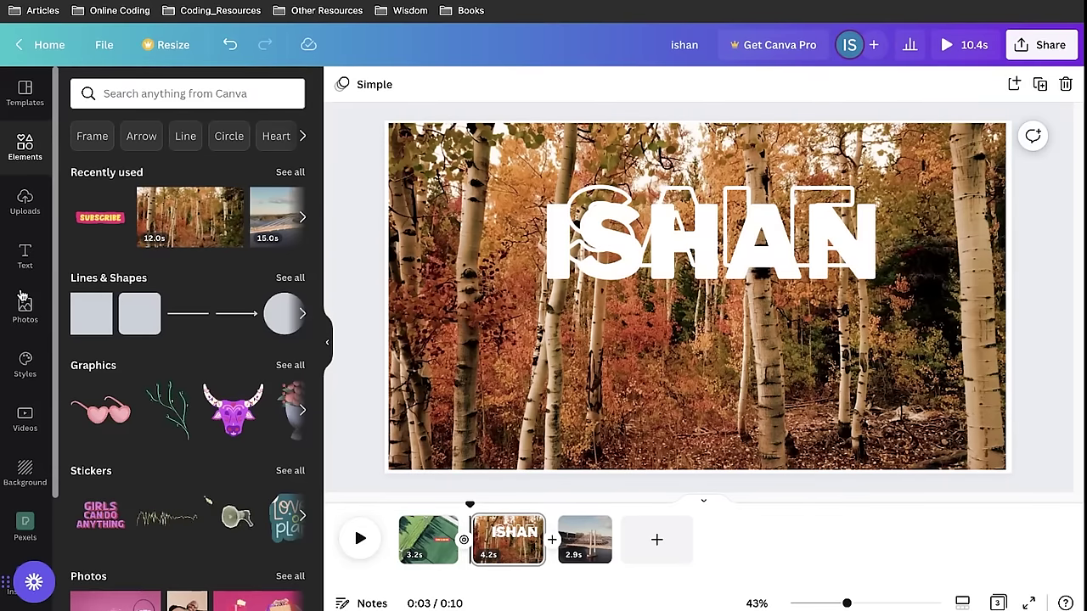
{"action": "scroll", "coordinate": [23, 344], "scroll_direction": "down", "scroll_amount": 2}
{"action": "scroll", "coordinate": [24, 344], "scroll_direction": "up", "scroll_amount": 2}
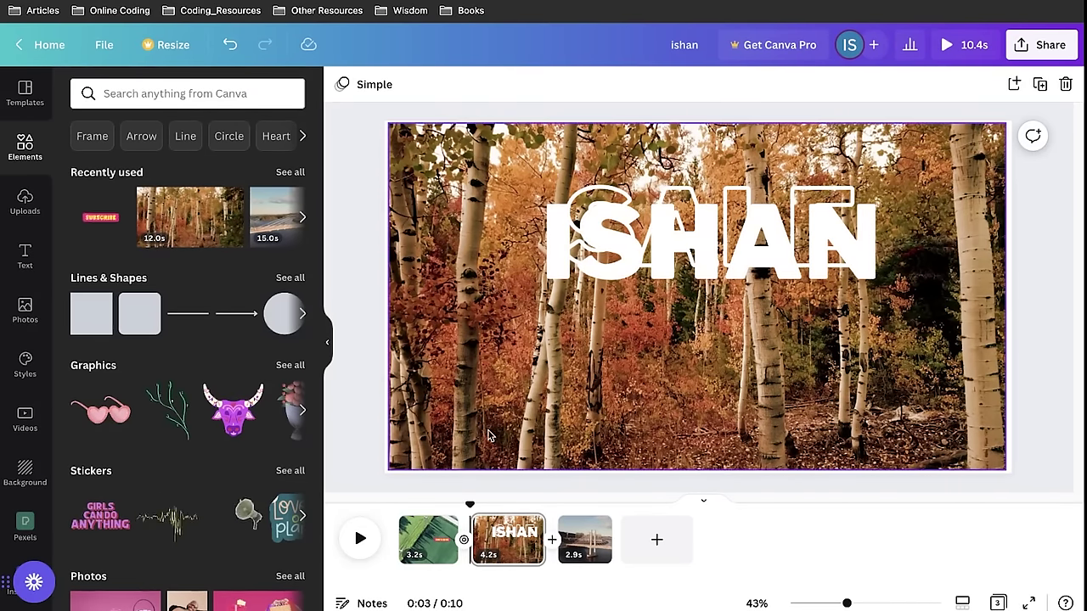
Play the whole video back from the start to review its clips, sticker, text and transition
{"action": "left_click_drag", "start_coordinate": [470, 508], "coordinate": [400, 494]}
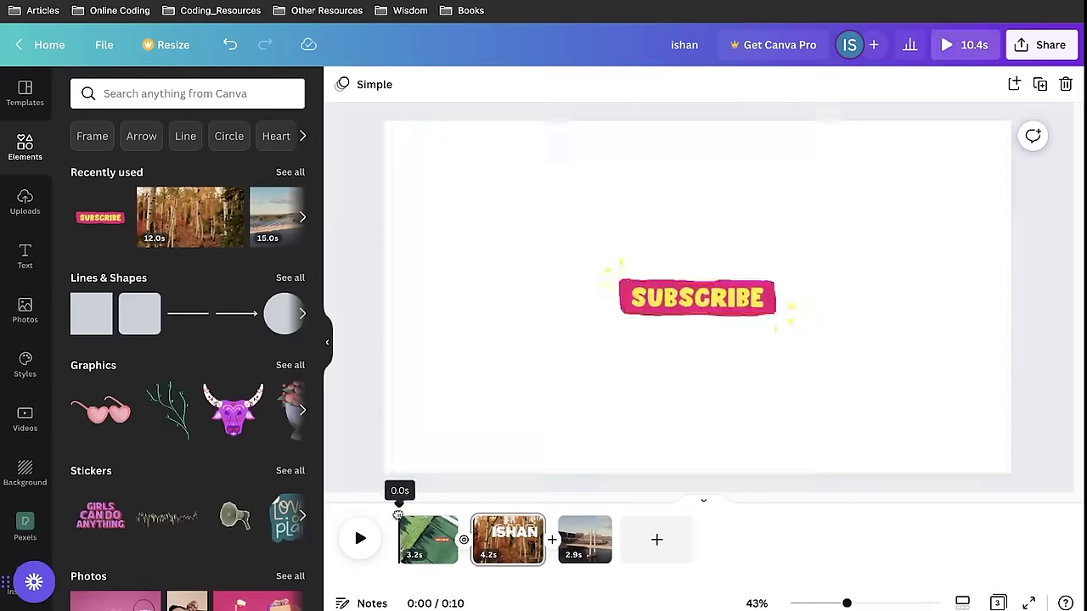
{"action": "left_click", "coordinate": [371, 542]}
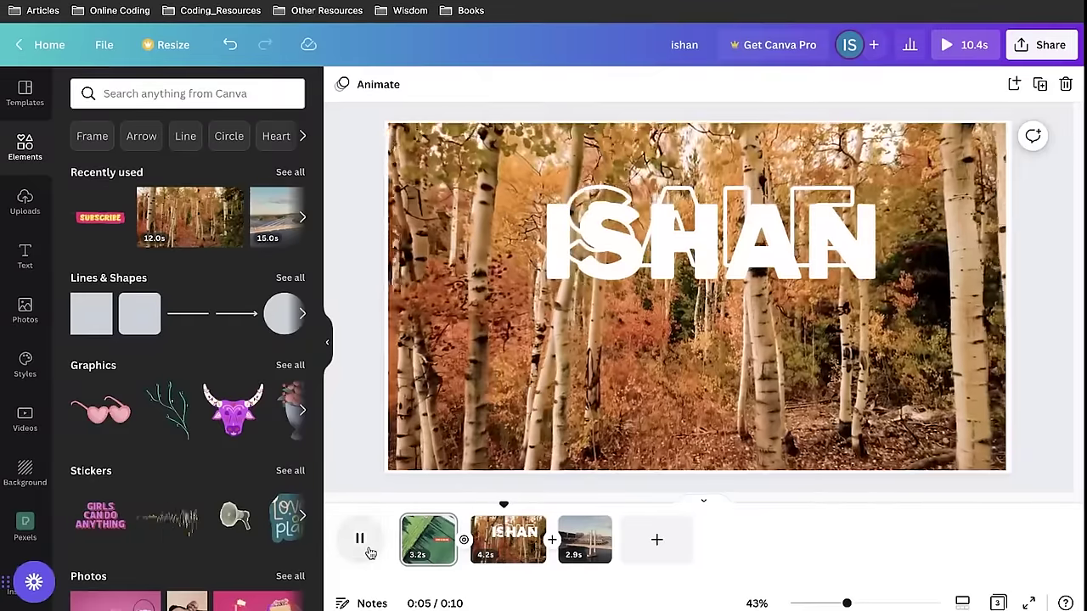
{"action": "left_click", "coordinate": [360, 540]}
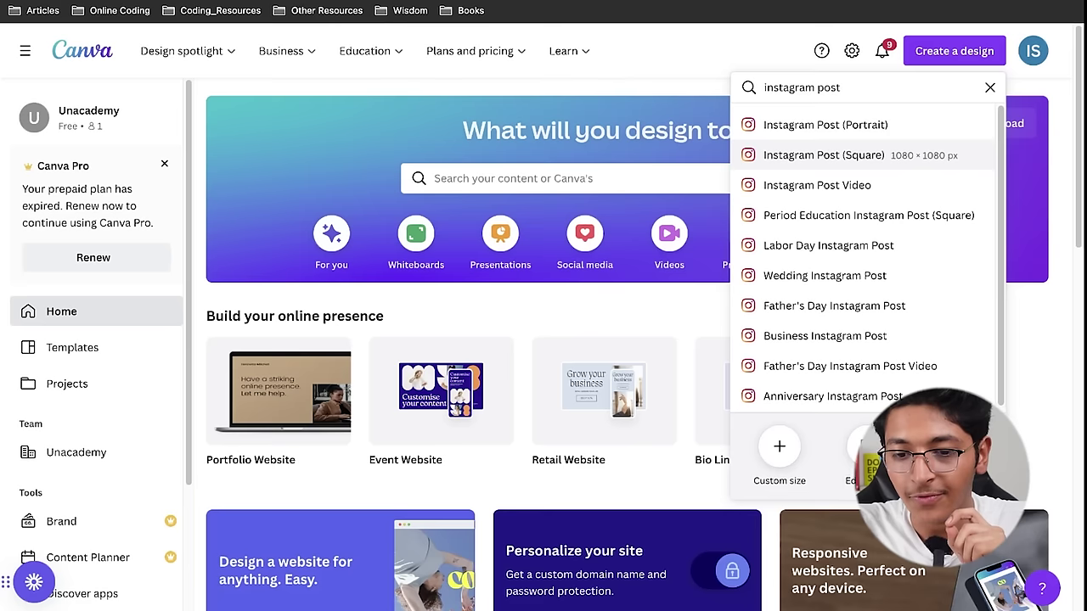
Close the "instagram post" design type search on the Canva home page
{"action": "left_click", "coordinate": [538, 304]}
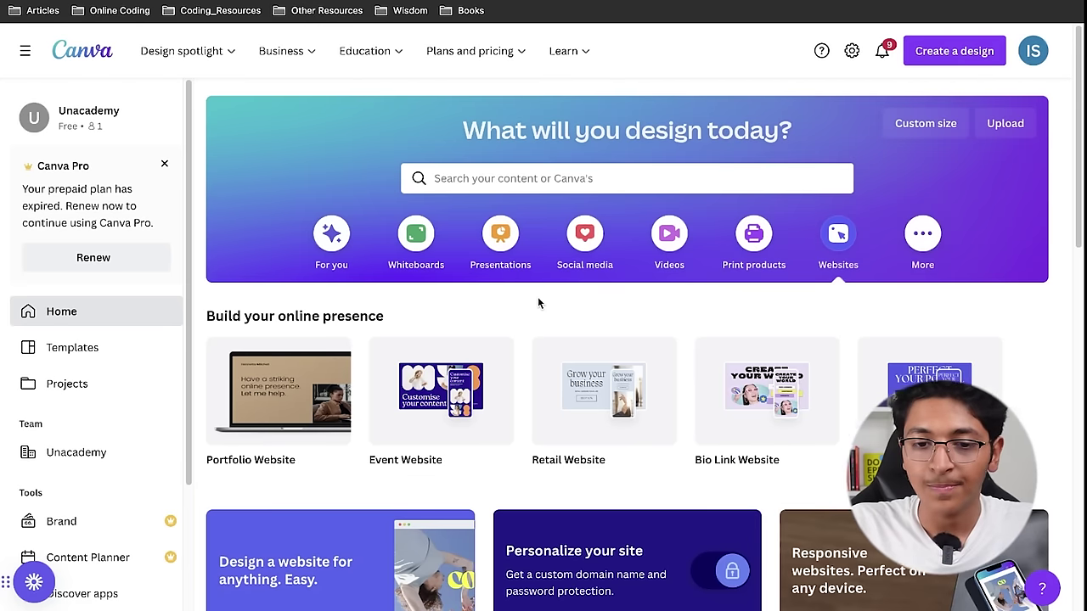